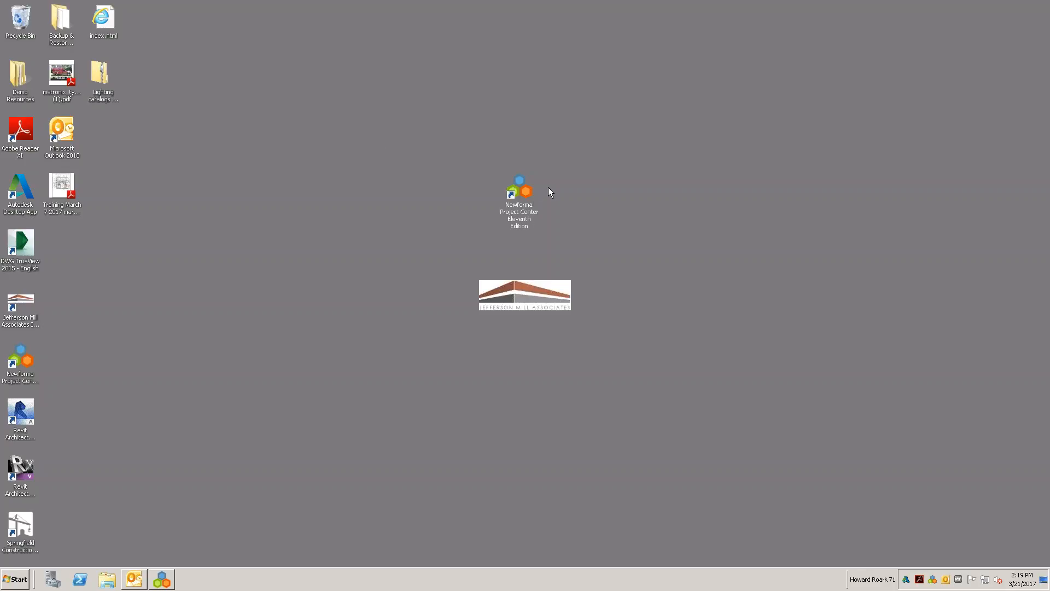
# - Open Newforma Project Center and show the My Projects list
pyautogui.moveTo(530, 204)
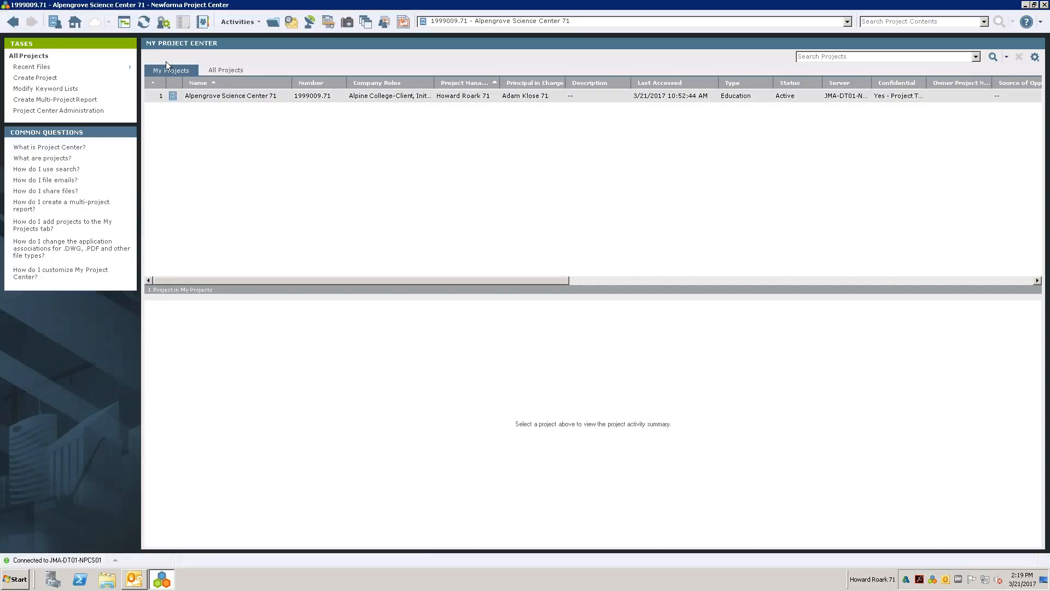
pyautogui.click(163, 50)
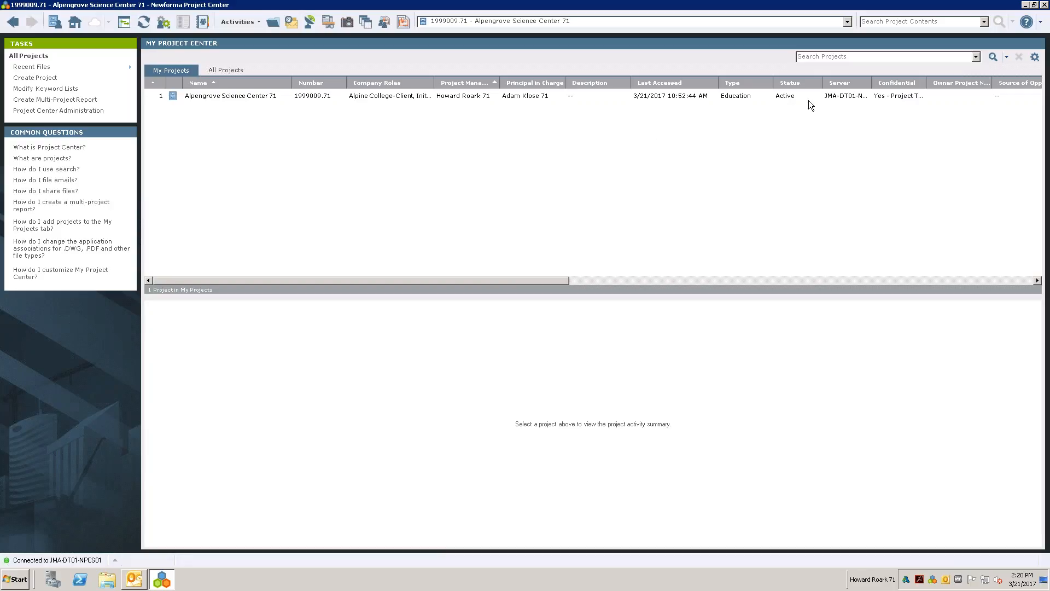
# - Open the online help and look up the Action Items video tutorials in its Learning section, closing the help when finished
pyautogui.click(1026, 24)
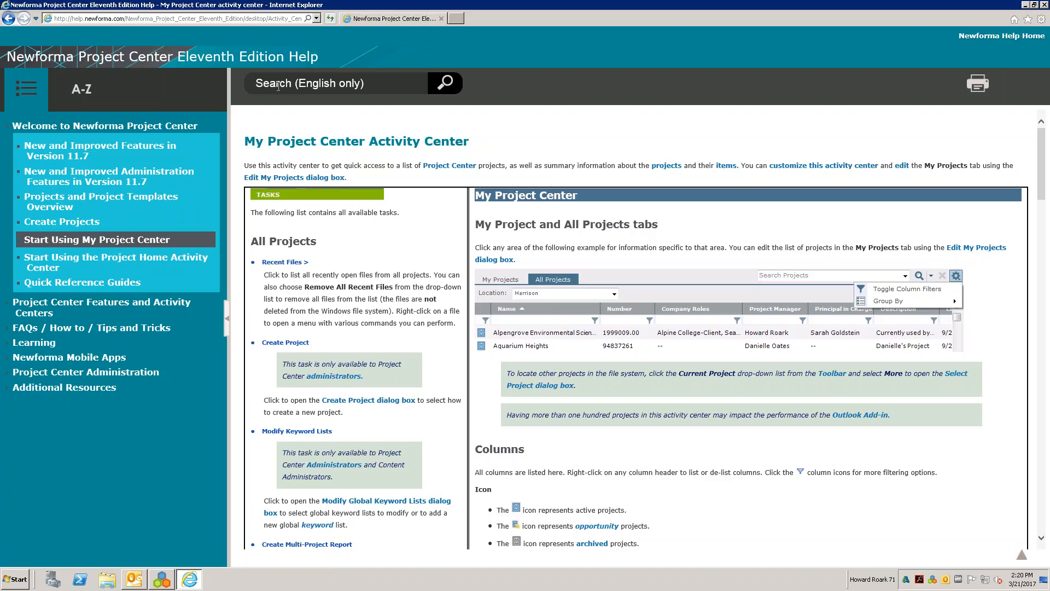
pyautogui.click(386, 83)
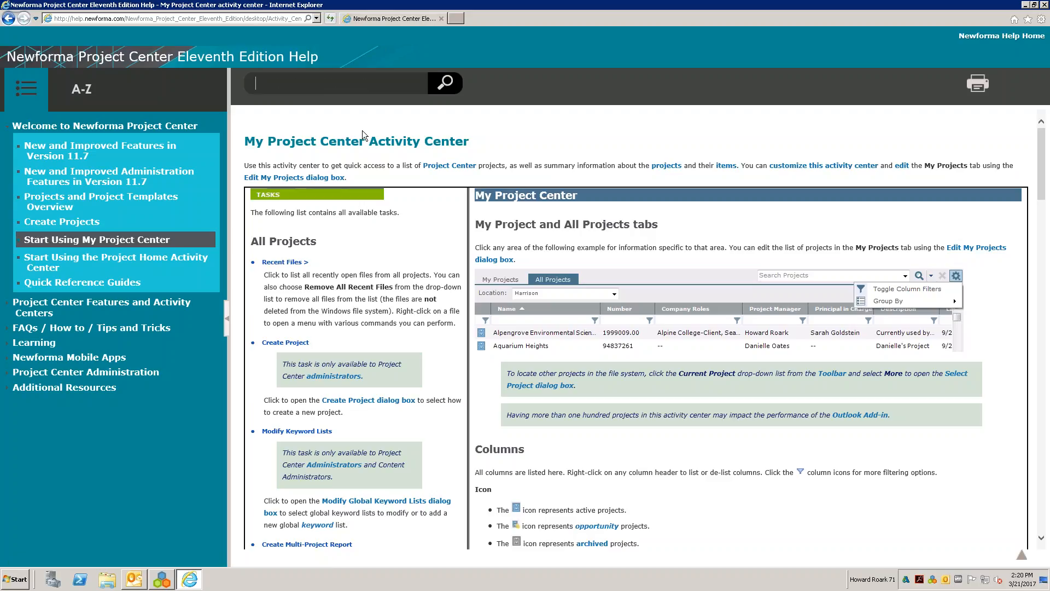
pyautogui.click(39, 347)
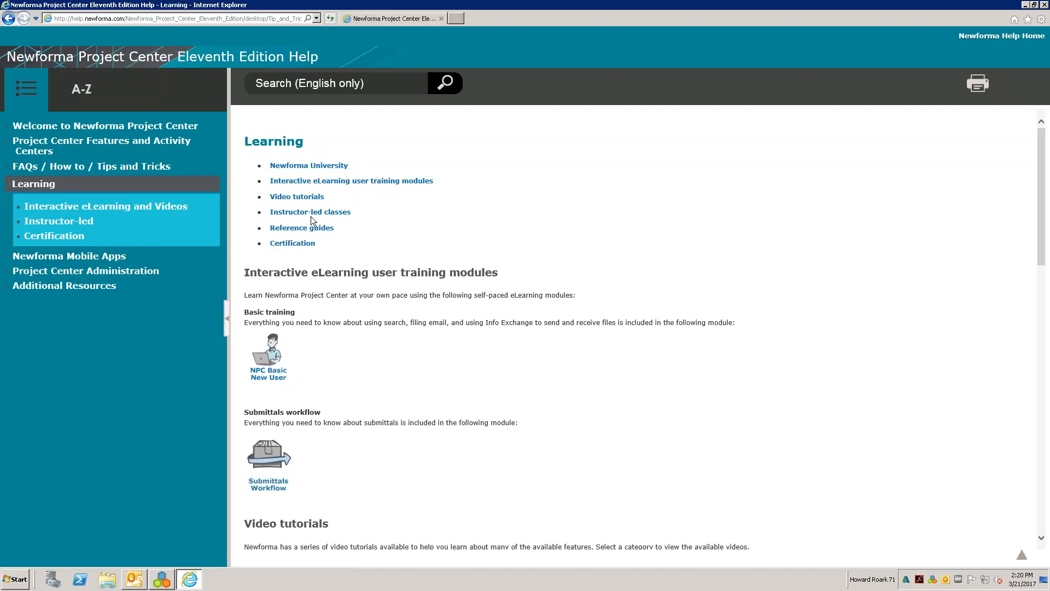
pyautogui.click(299, 198)
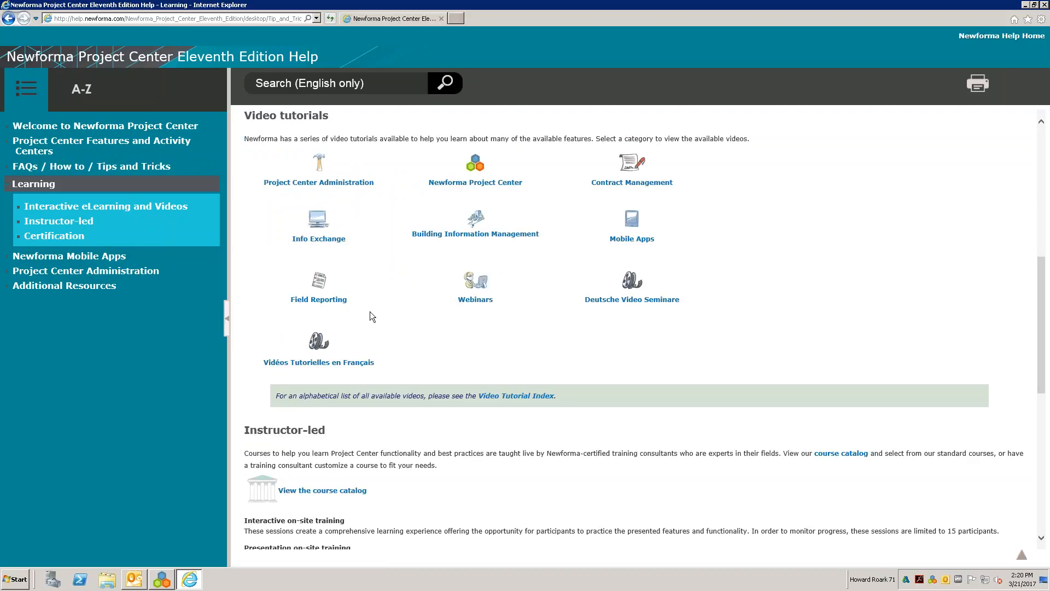
pyautogui.click(475, 179)
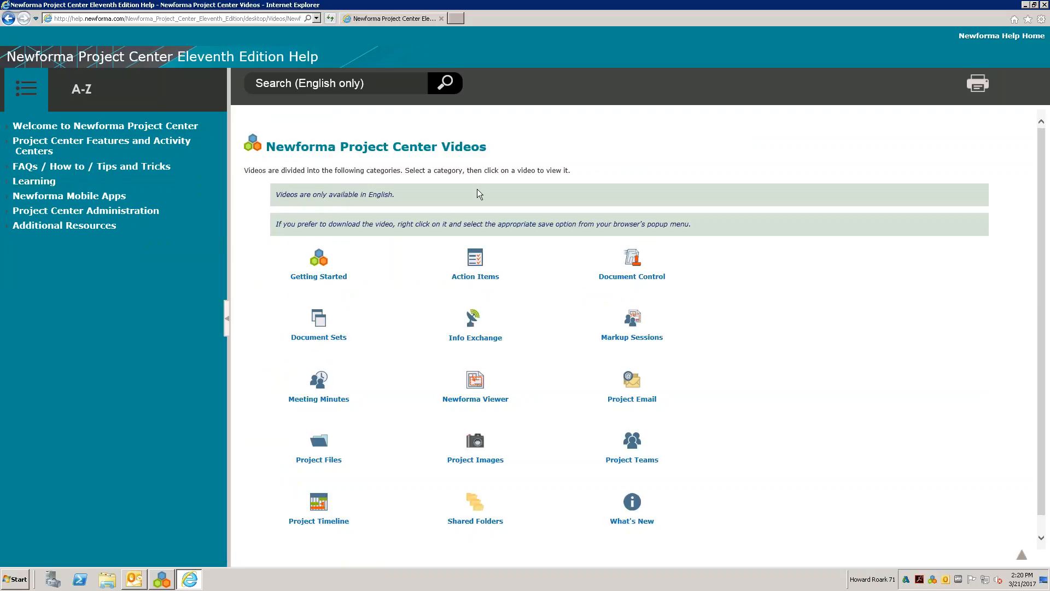
pyautogui.click(481, 281)
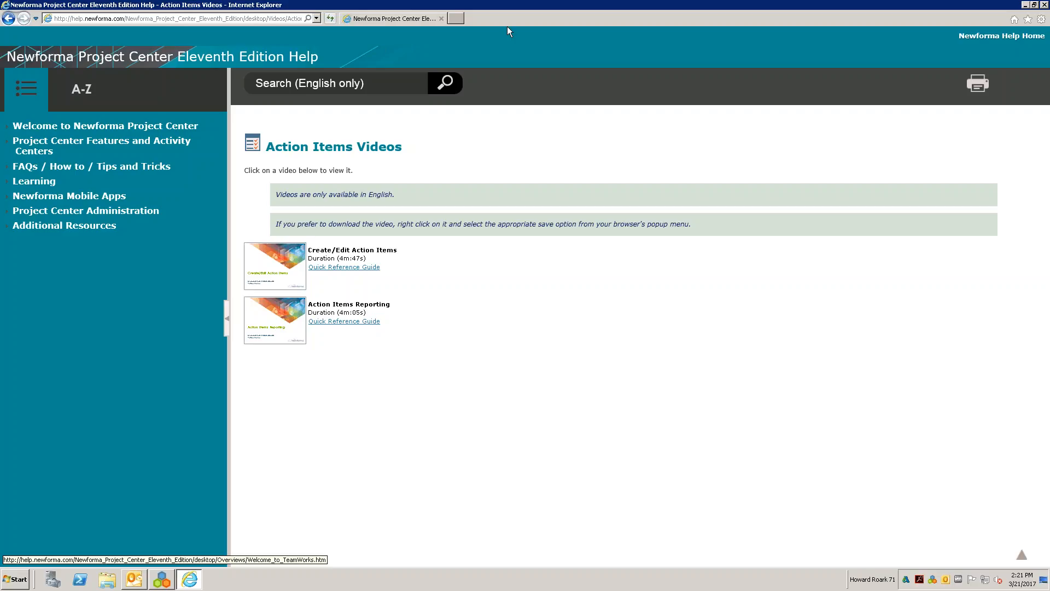
pyautogui.click(1044, 5)
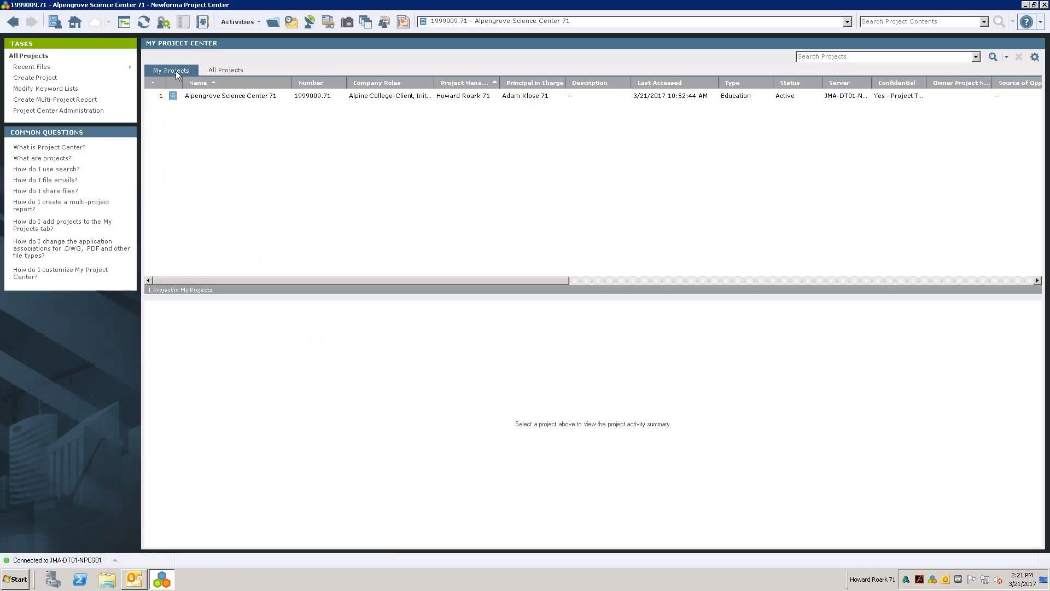
# - Browse all projects in the Office location, sorting the list by name and by project number
pyautogui.click(221, 70)
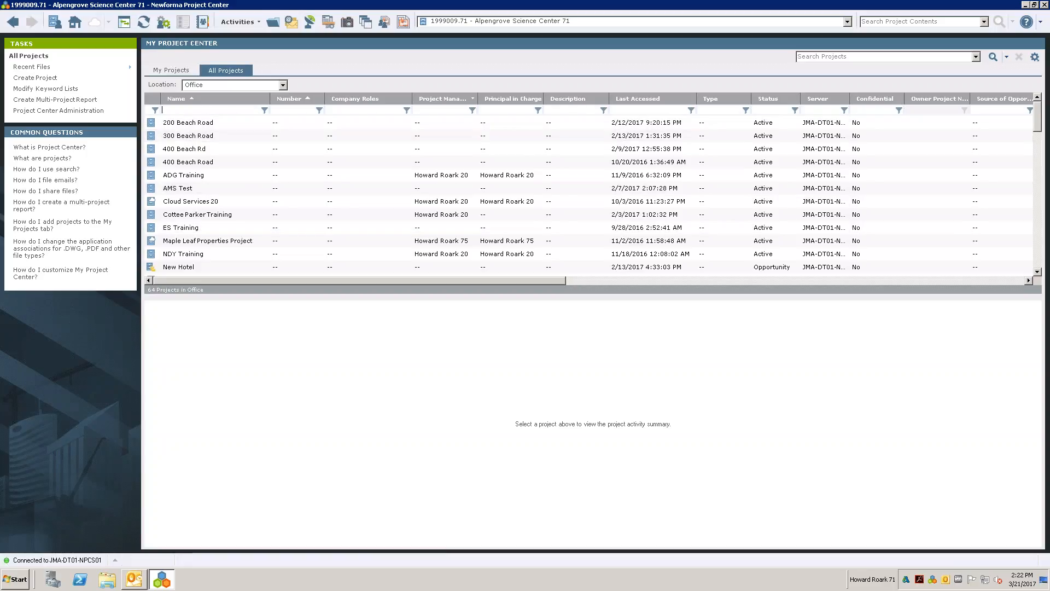
pyautogui.click(1037, 197)
pyautogui.click(1040, 193)
pyautogui.moveTo(1039, 163); pyautogui.dragTo(1037, 102)
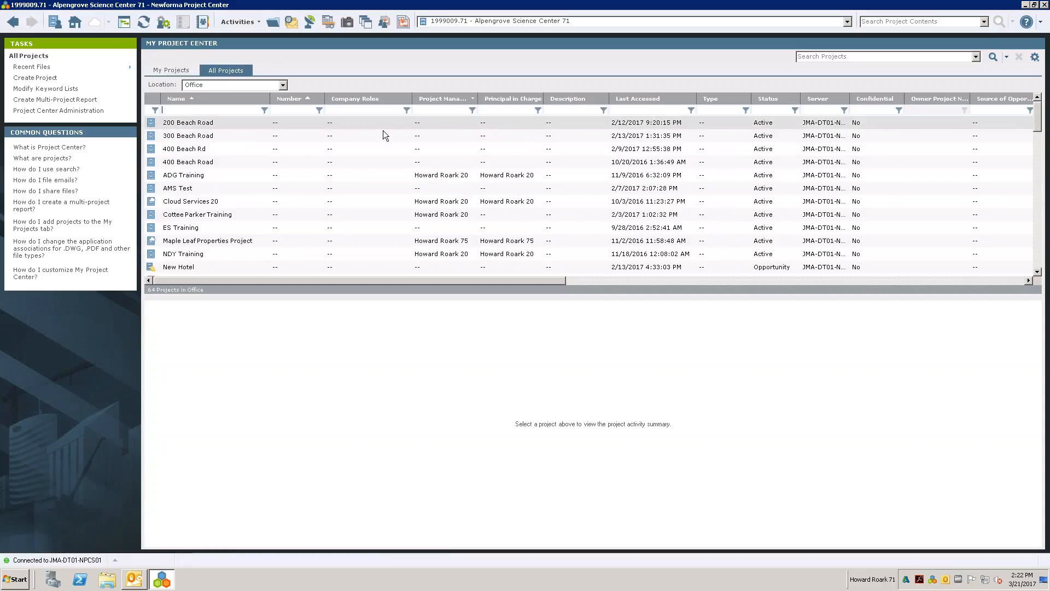
pyautogui.click(231, 98)
pyautogui.click(231, 98)
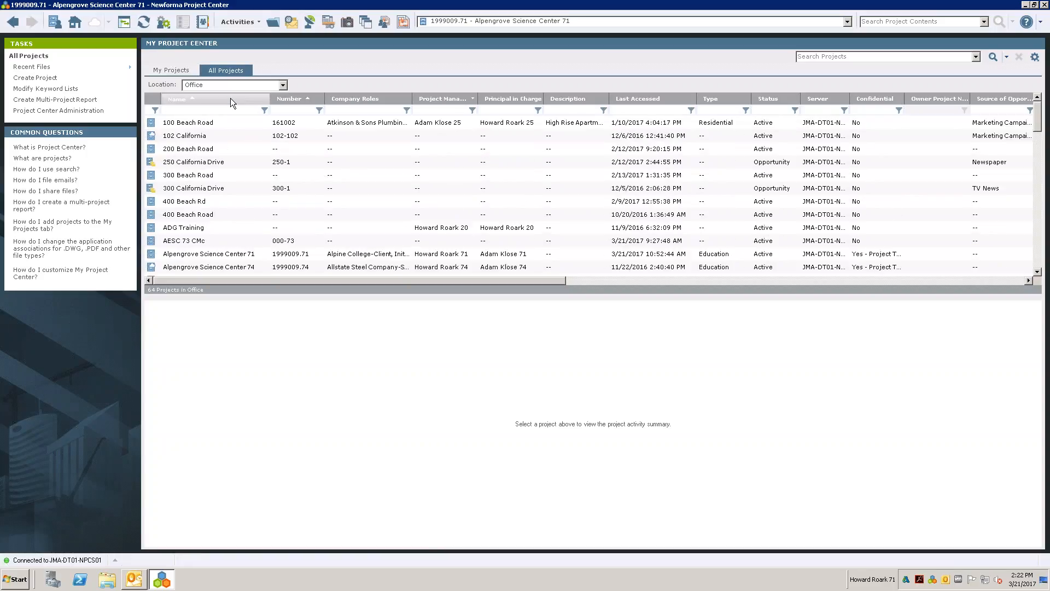
pyautogui.click(299, 100)
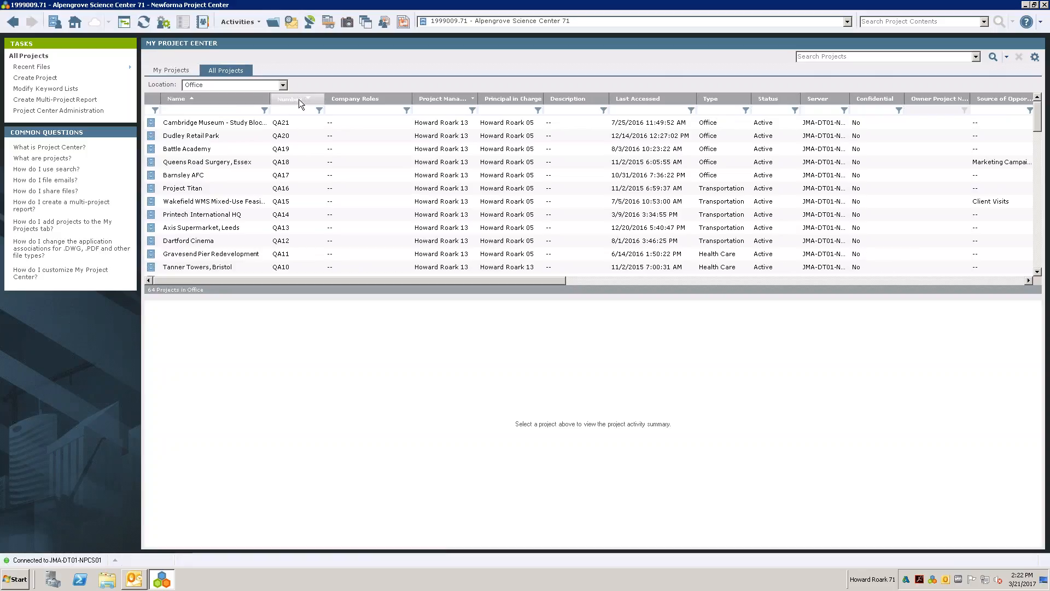
pyautogui.click(298, 100)
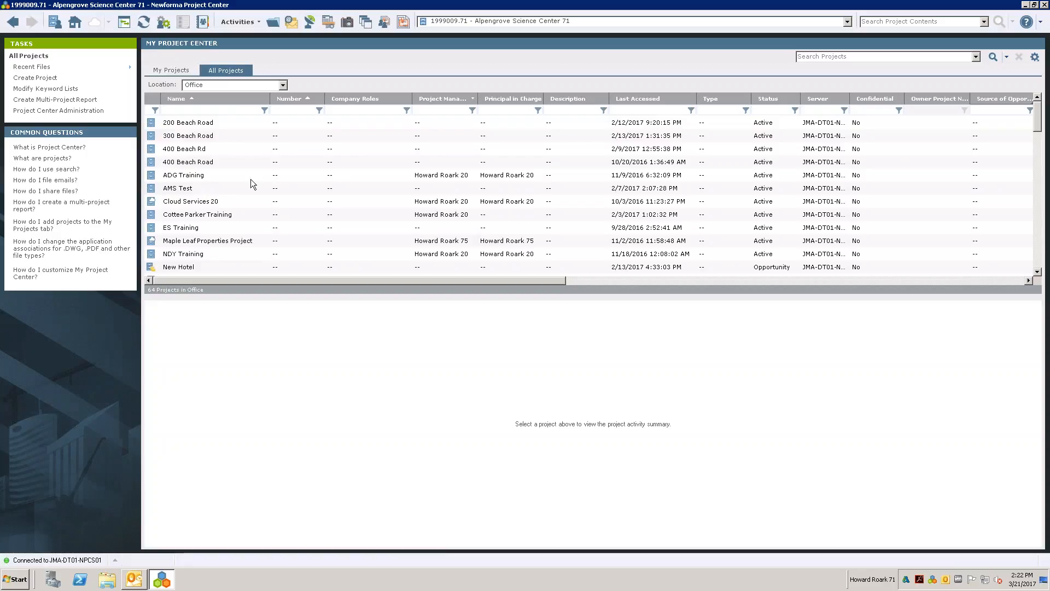
# - Filter the list of all projects by name with "fow"
pyautogui.click(174, 71)
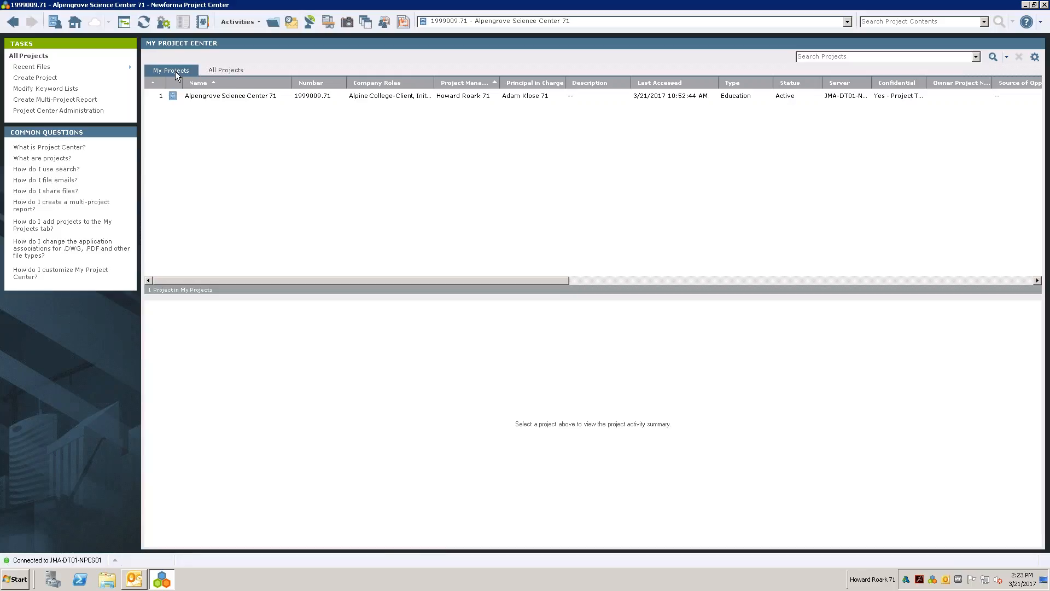
pyautogui.click(222, 70)
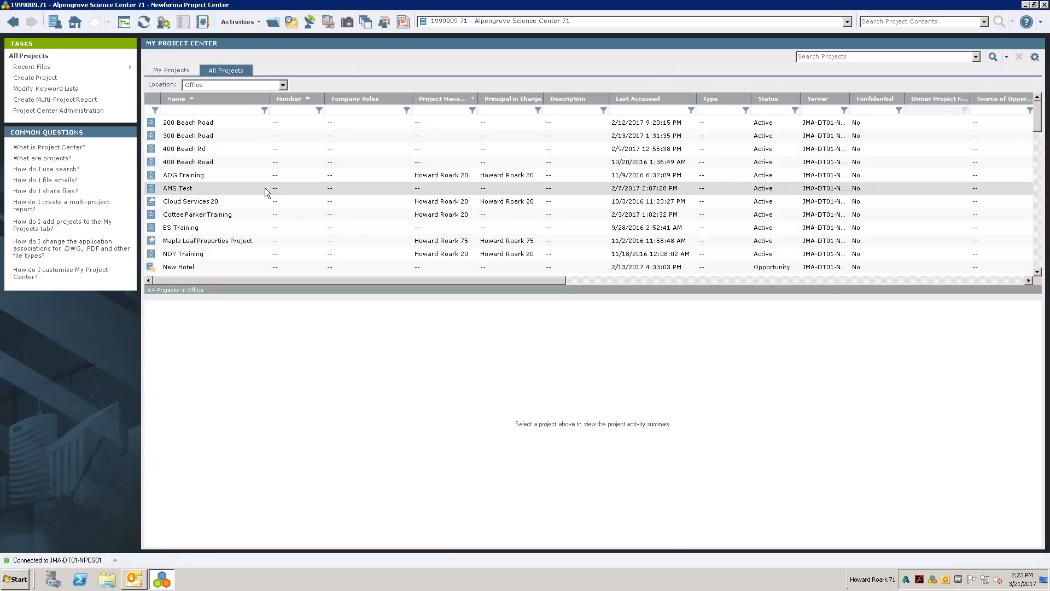
pyautogui.click(234, 110)
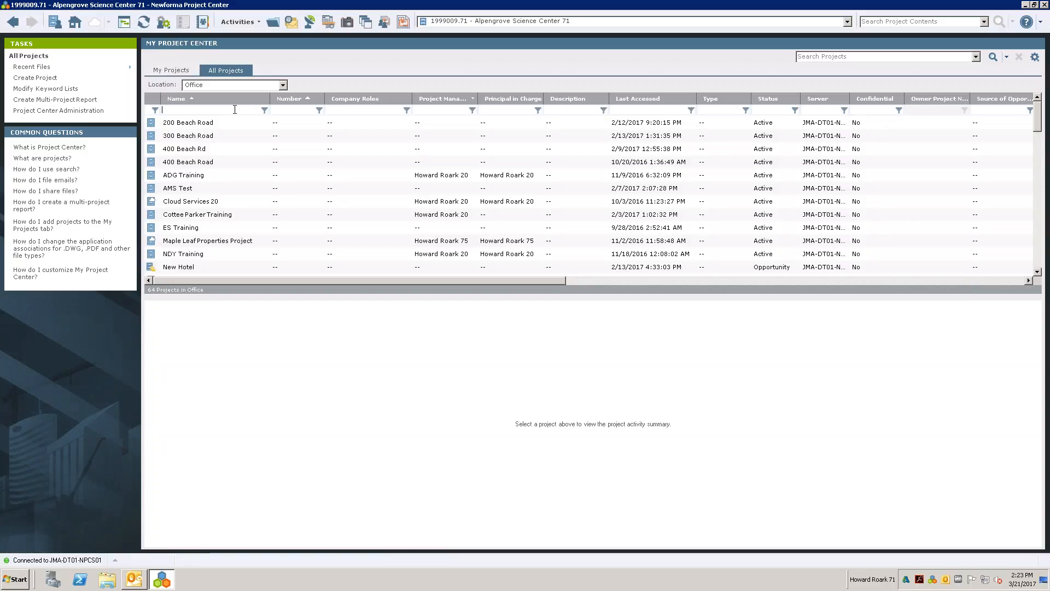
pyautogui.write('fow')
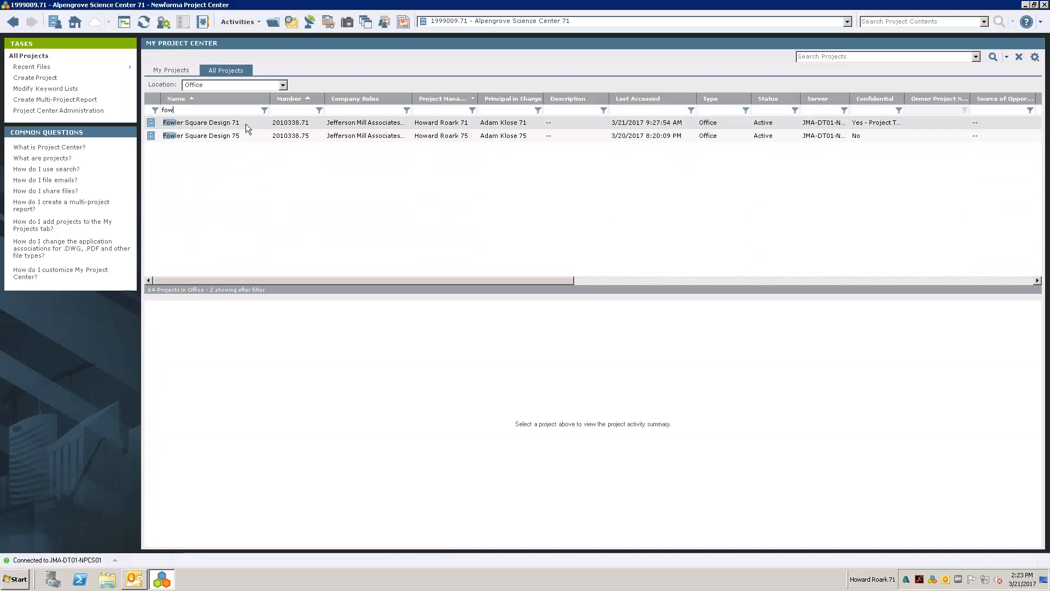
# - Add the Fowler Square Design 71 project to My Projects
pyautogui.click(210, 127)
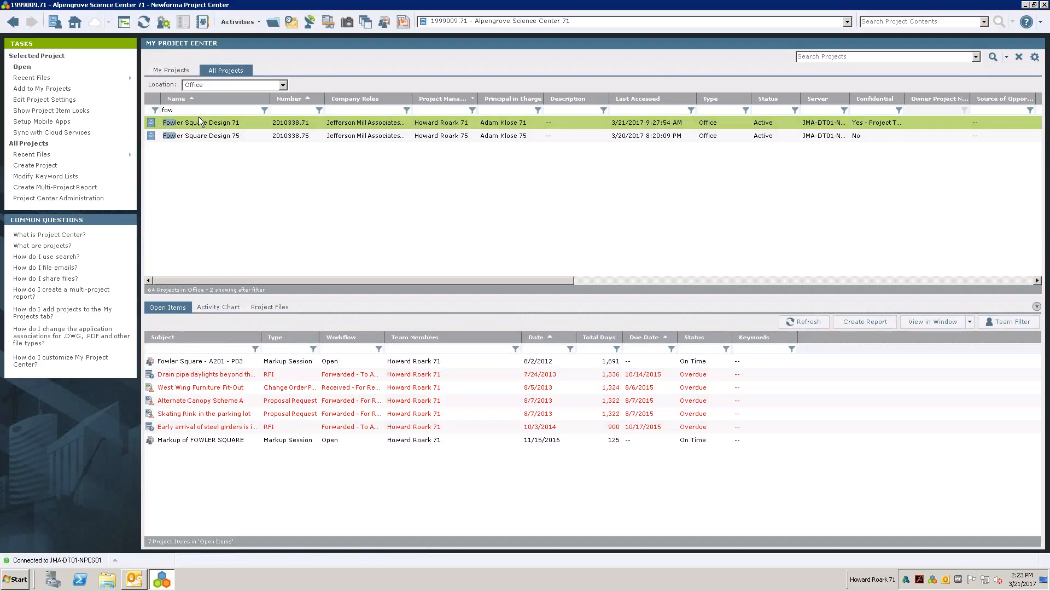
pyautogui.rightClick(203, 123)
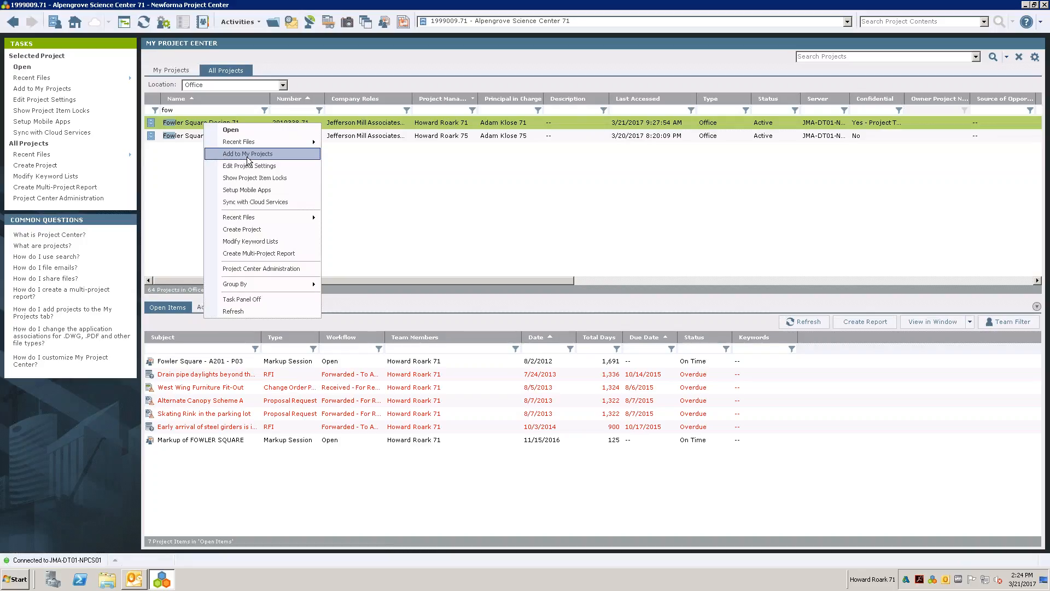
pyautogui.click(247, 156)
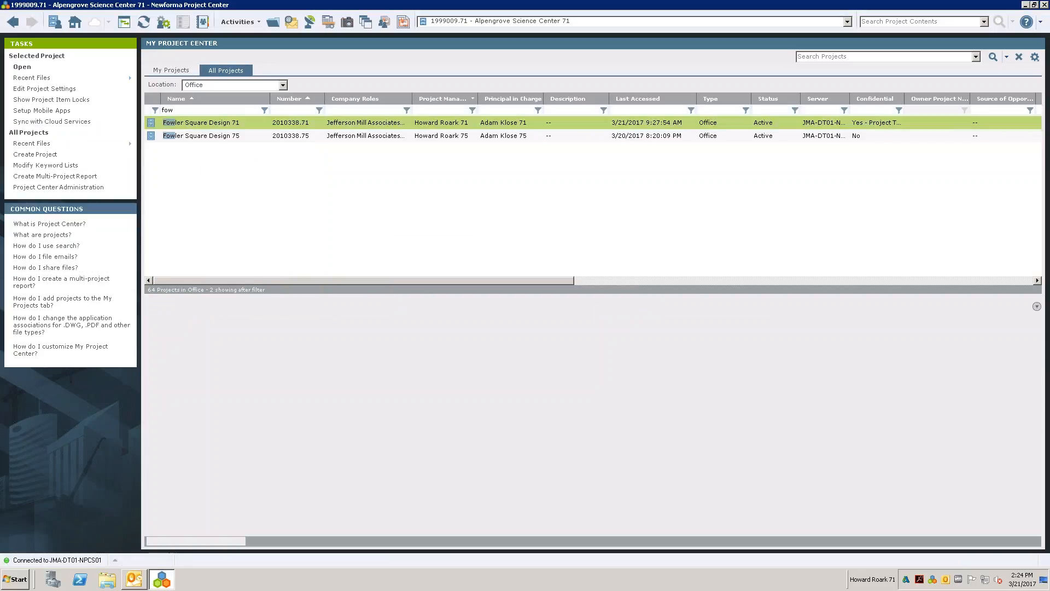
# - Check the My Projects list and, in Outlook, the matching project folders under Newforma - Items to File, returning to Newforma Project Center
pyautogui.click(160, 69)
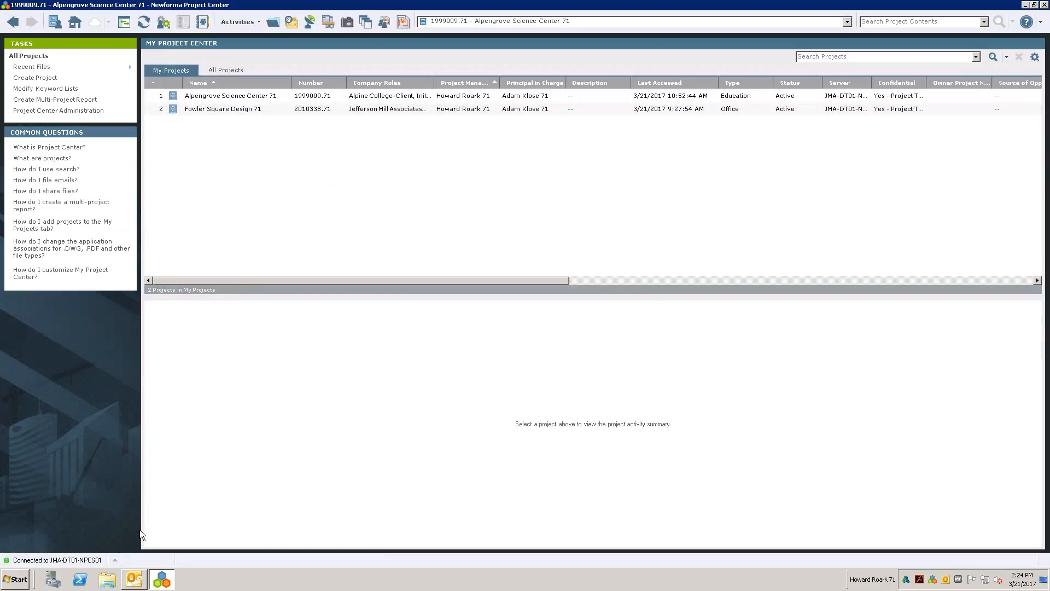
pyautogui.click(141, 583)
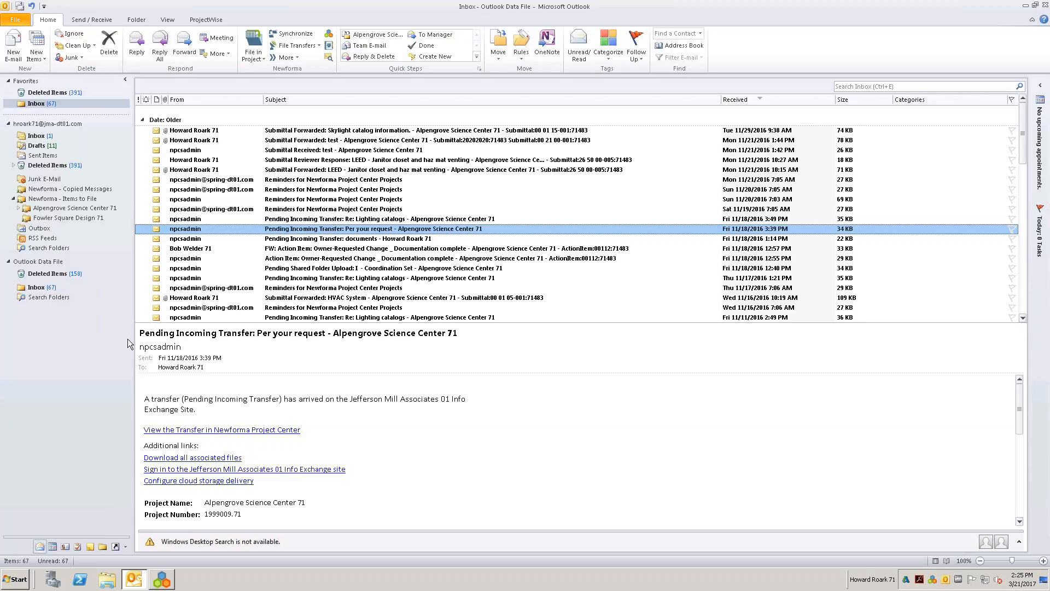
pyautogui.click(162, 579)
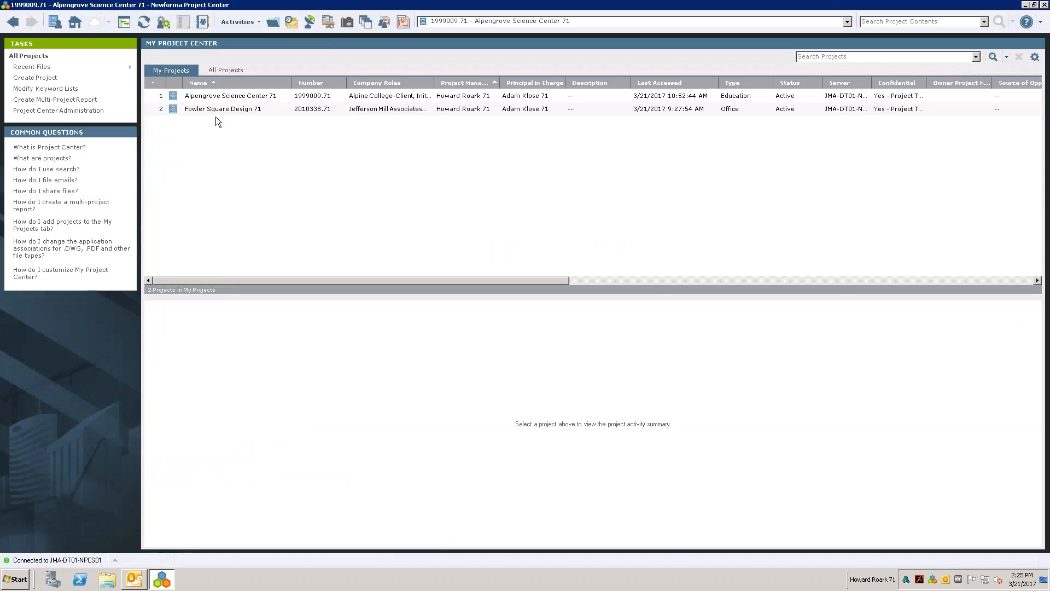
# - Open the Alpengrove Science Center 71 project and expand its Project Management activities
pyautogui.click(229, 99)
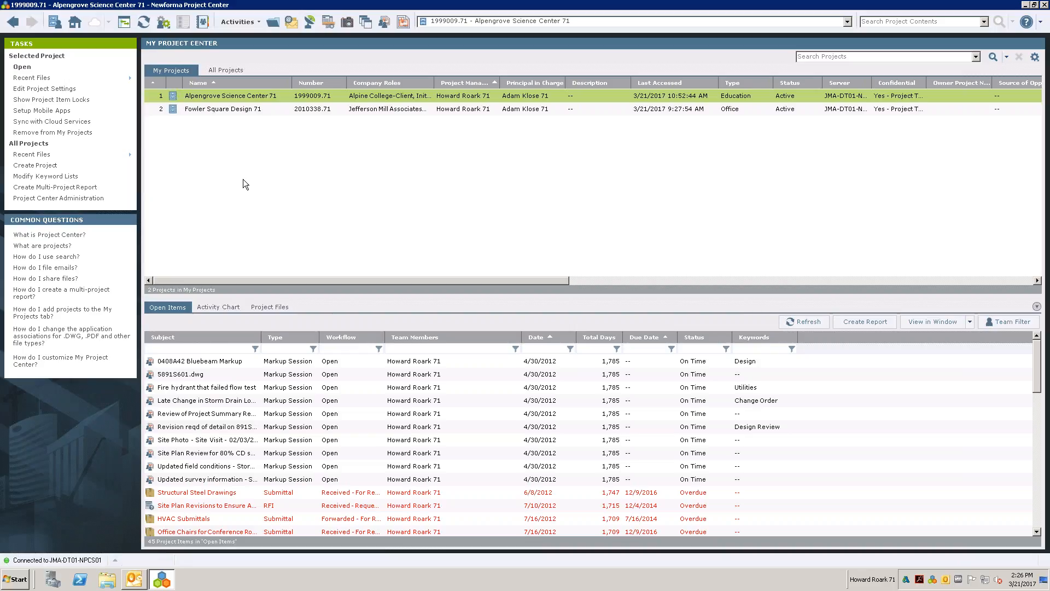
pyautogui.doubleClick(213, 101)
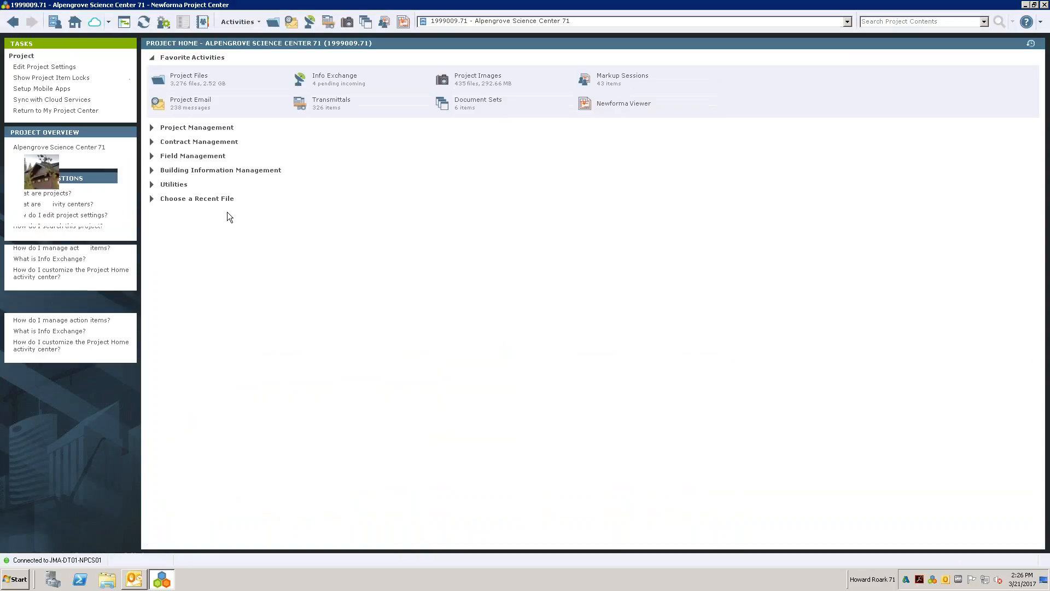
pyautogui.press('ctrl')
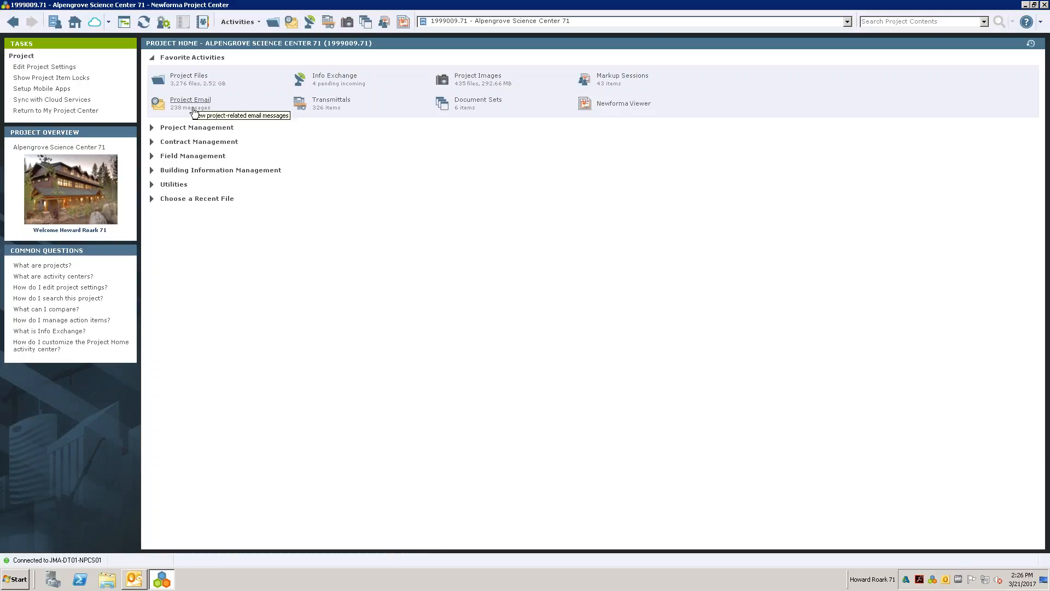
pyautogui.click(152, 127)
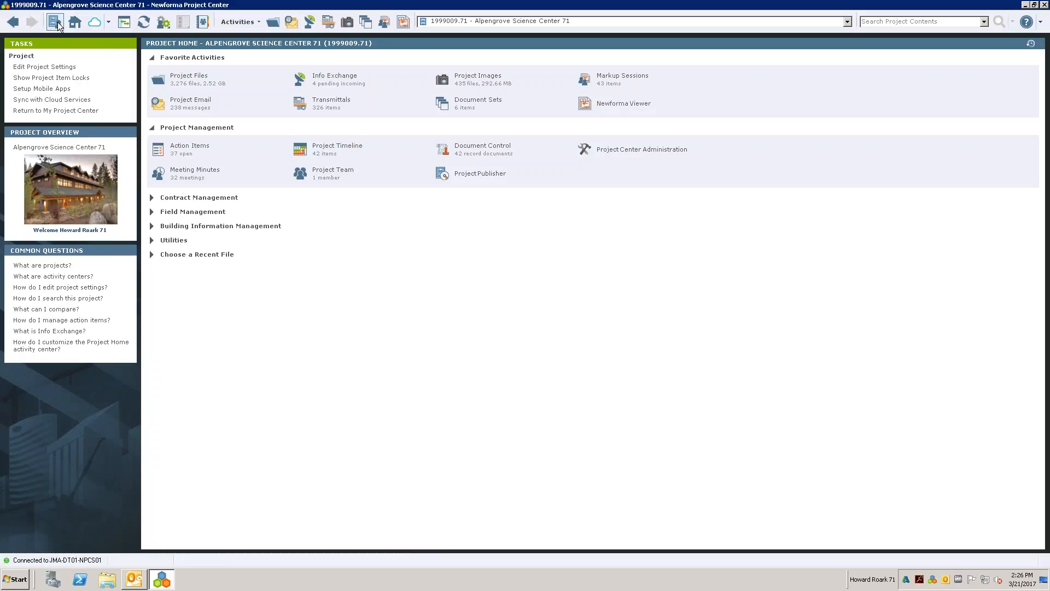
# - Examine the current project selector and the full Select Project list, keeping Alpengrove Science Center 71 as the active project
pyautogui.click(442, 22)
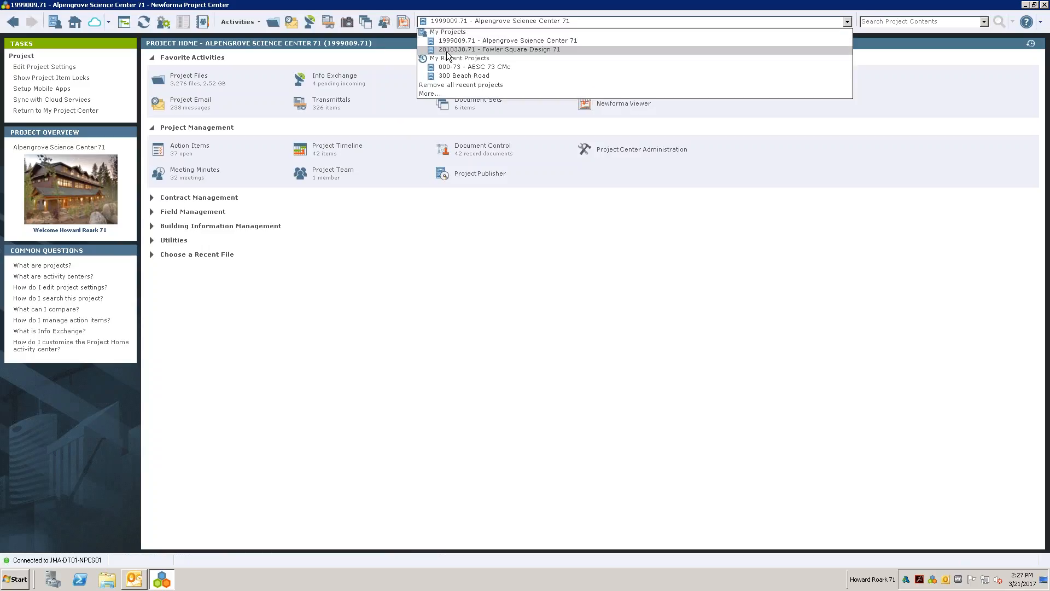
pyautogui.click(436, 93)
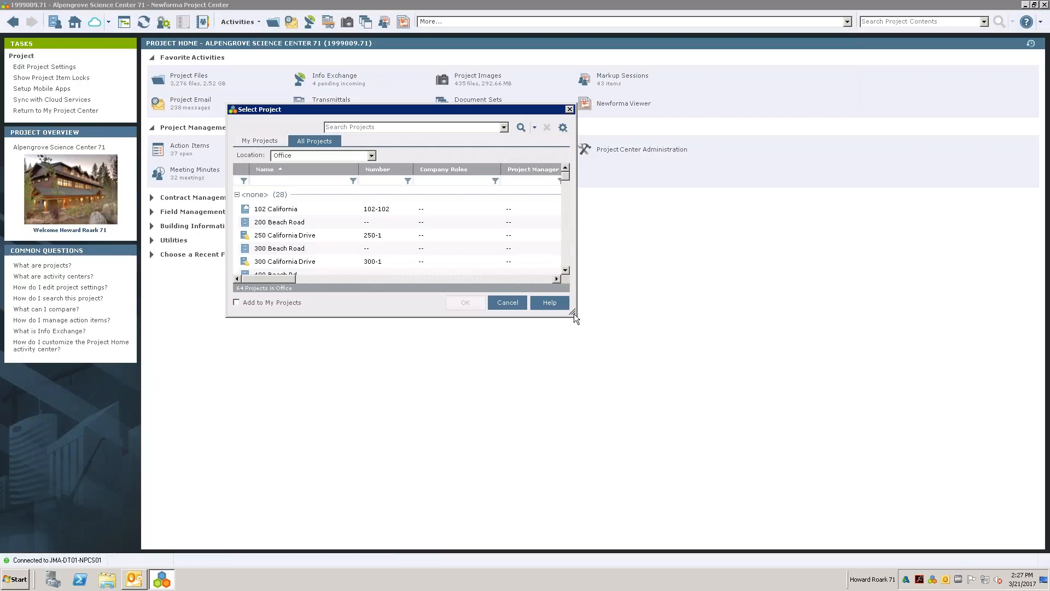
pyautogui.moveTo(573, 313); pyautogui.dragTo(739, 457)
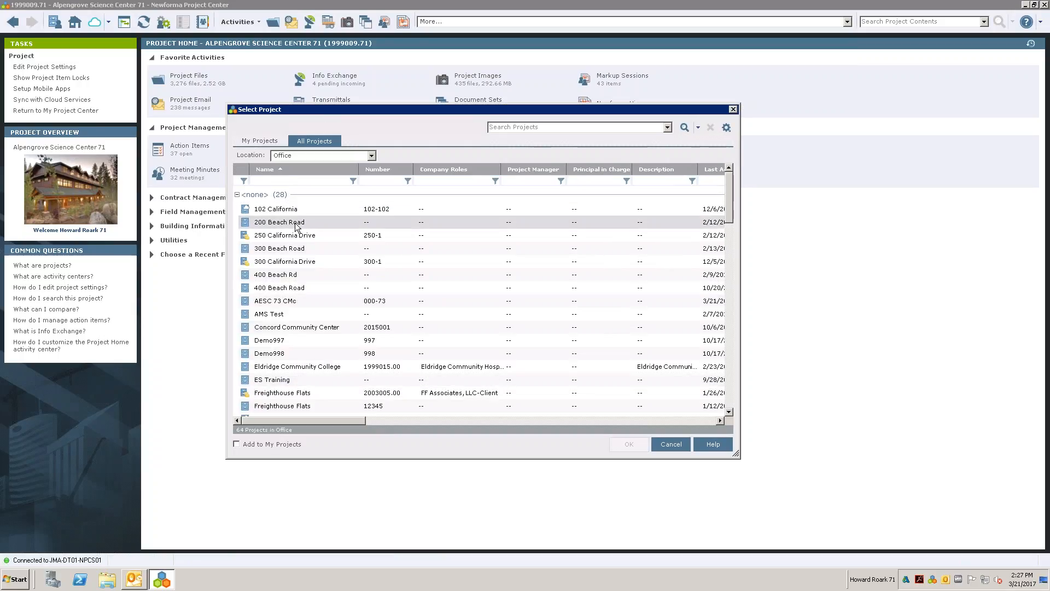
pyautogui.click(676, 439)
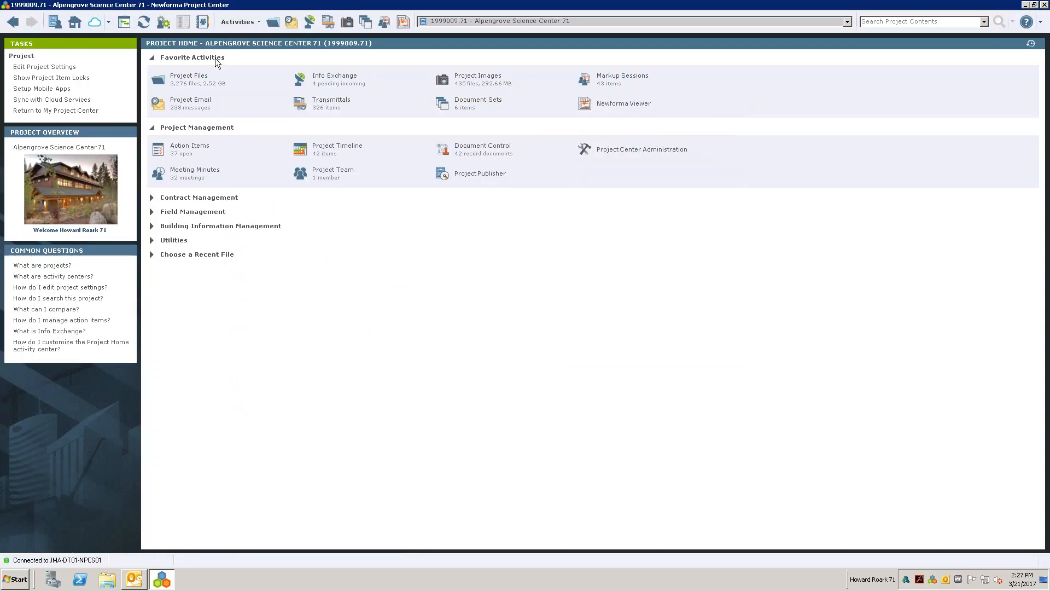
pyautogui.click(434, 25)
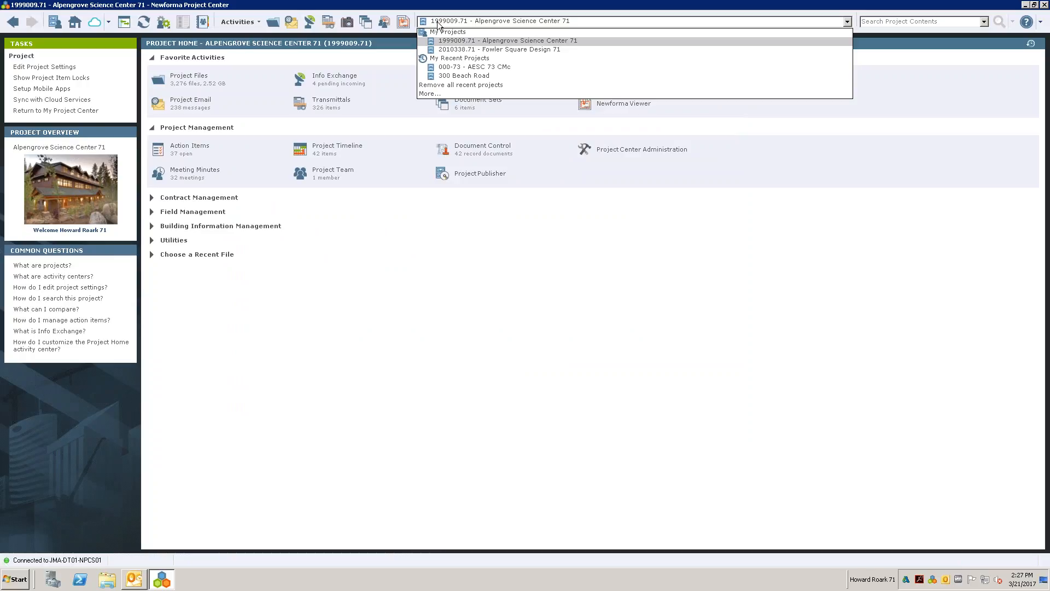
pyautogui.click(437, 26)
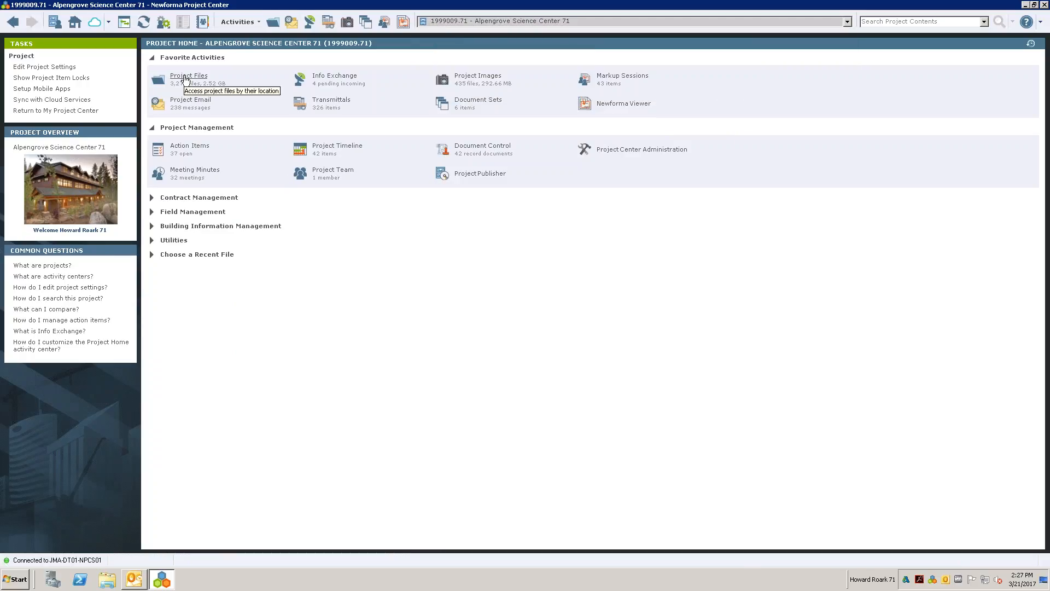
# - Open the project's Project Files and select the E - CAD folder
pyautogui.click(186, 79)
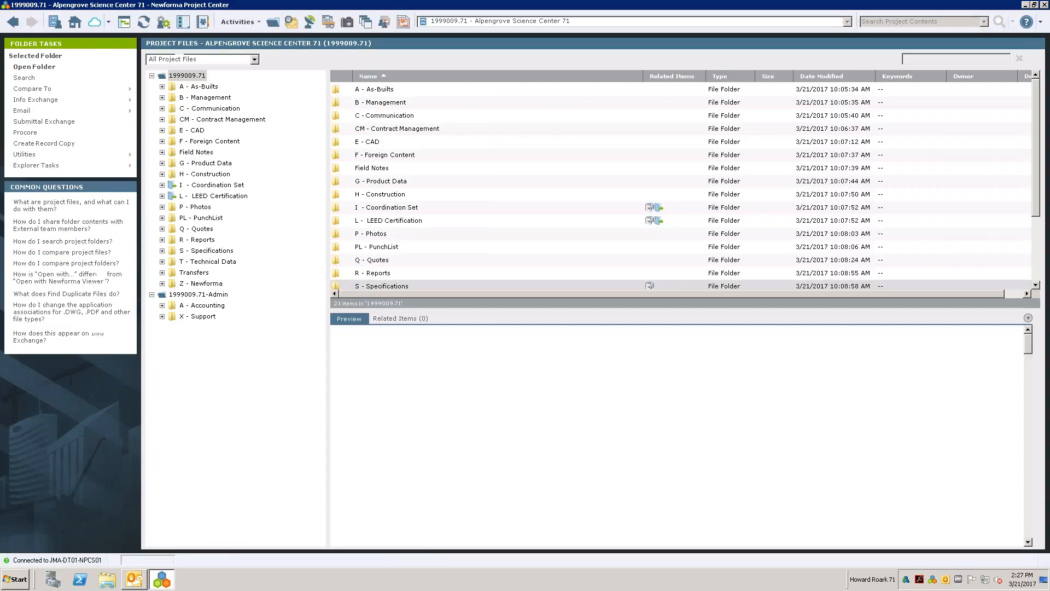
pyautogui.click(193, 132)
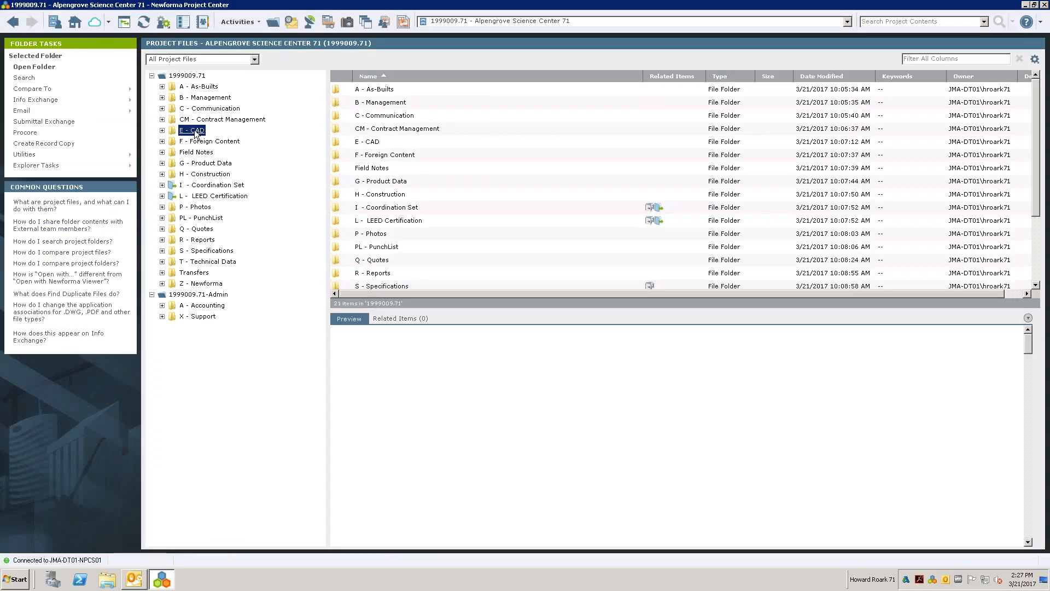
# - Open the Markups folder inside E - CAD and preview 0408A42.pdf and 764.41-site-9.14.04.dwg
pyautogui.doubleClick(365, 116)
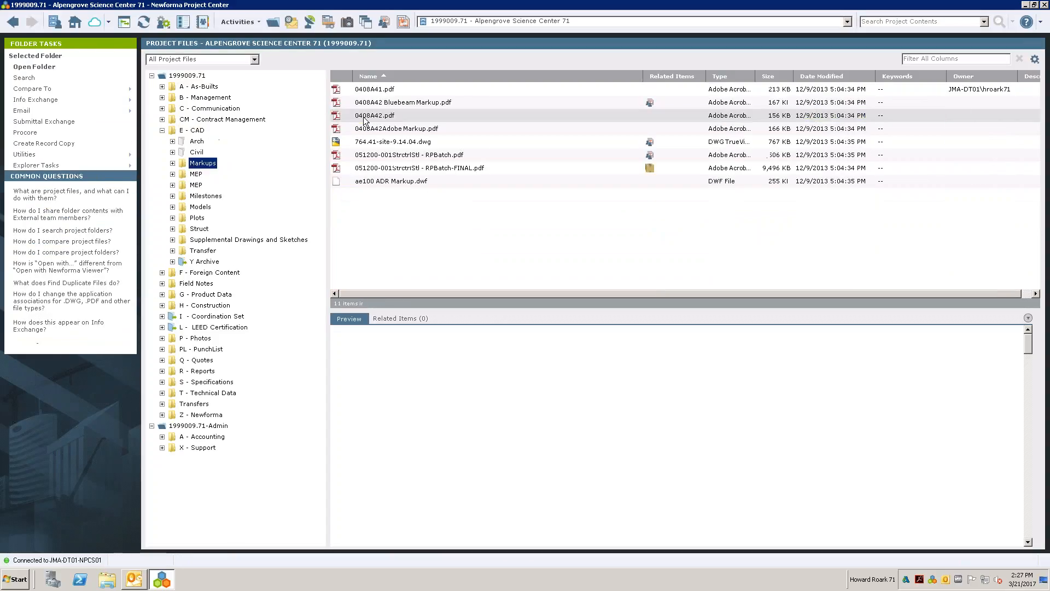
pyautogui.click(364, 116)
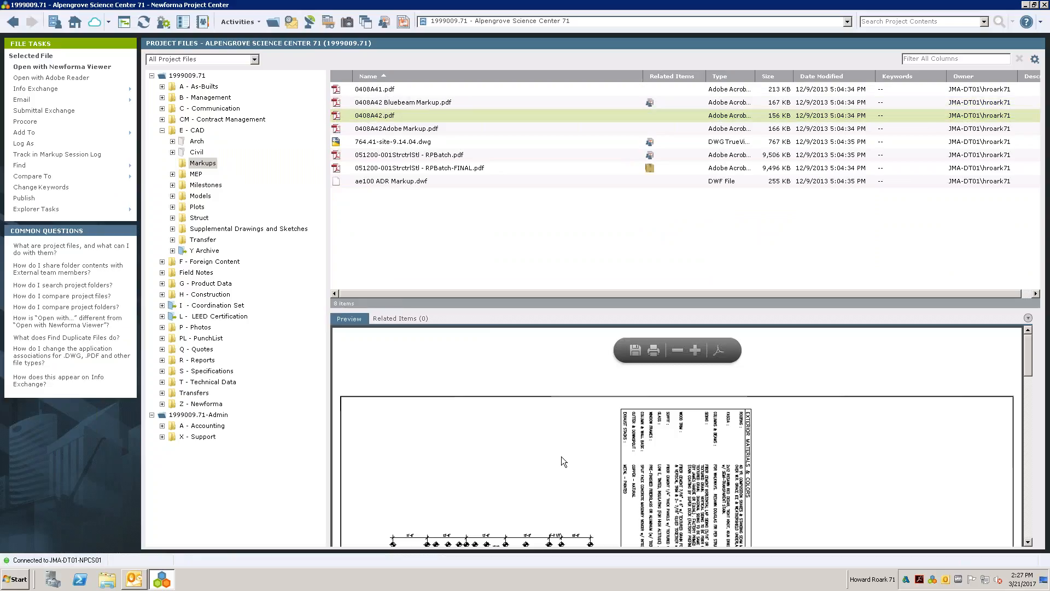
pyautogui.scroll(-3, 557, 448)
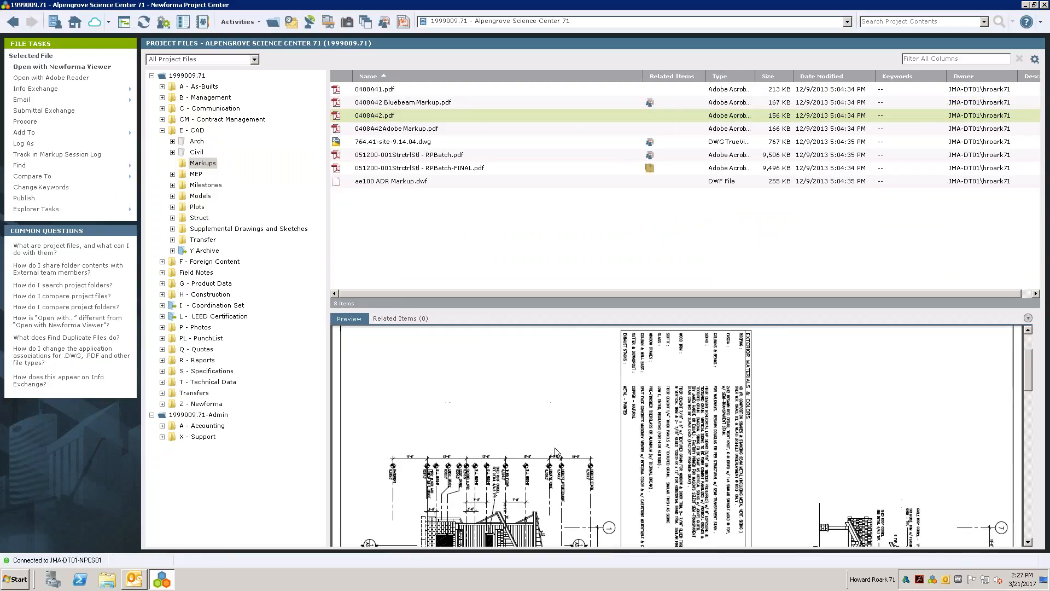
pyautogui.click(391, 144)
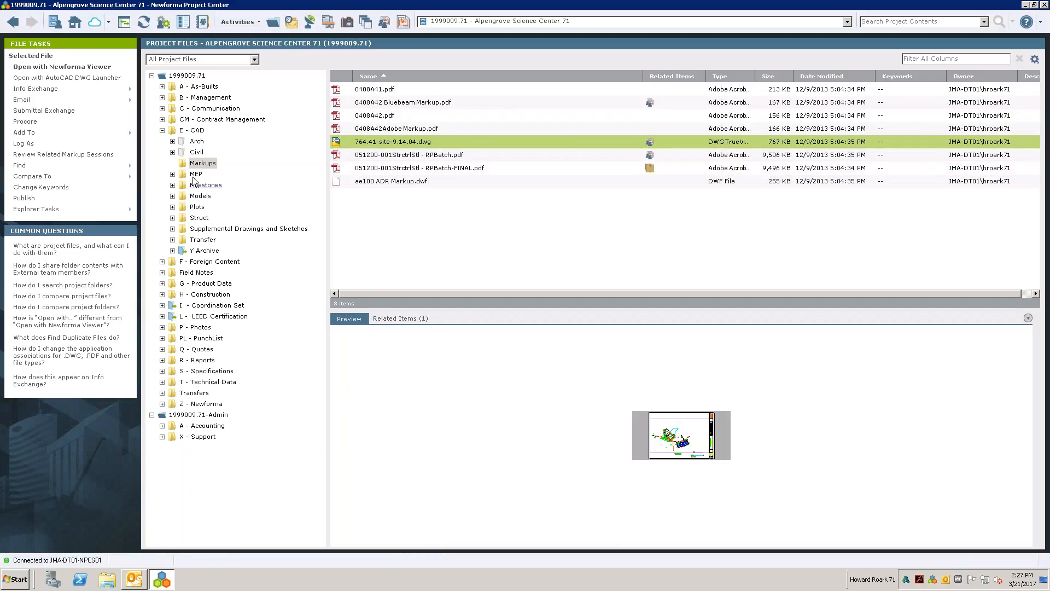
# - Return to the E - CAD folder, open its Y Archive subfolder and preview DocumentRegister1.xlsx
pyautogui.click(192, 131)
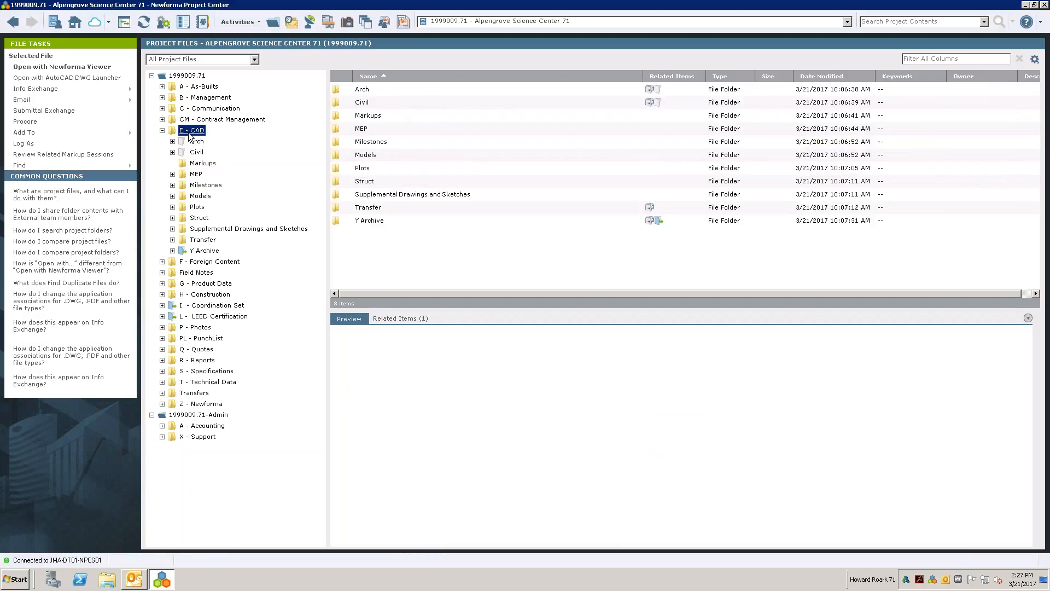
pyautogui.doubleClick(366, 220)
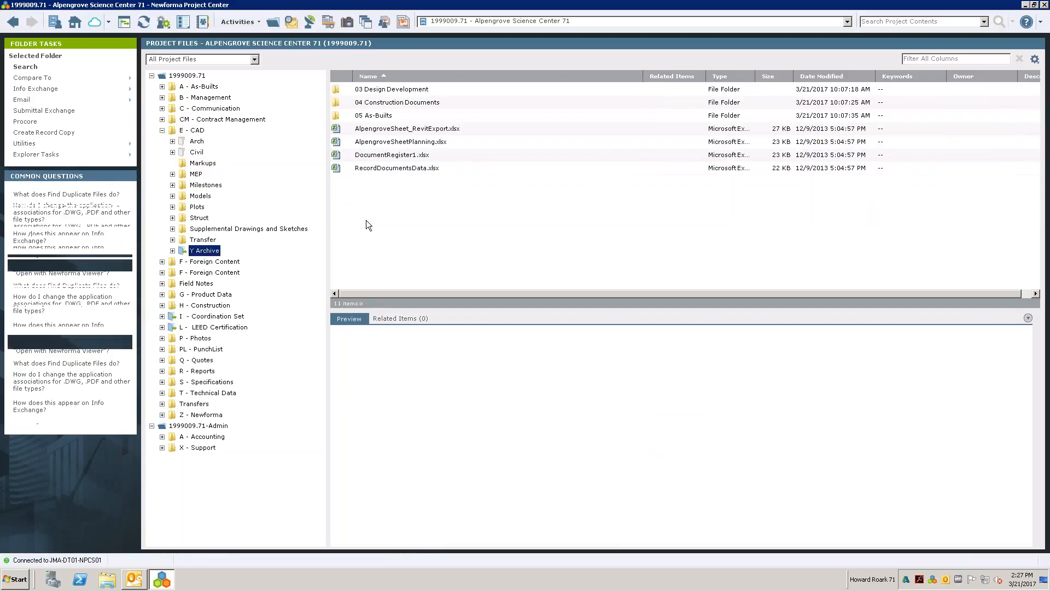
pyautogui.click(393, 156)
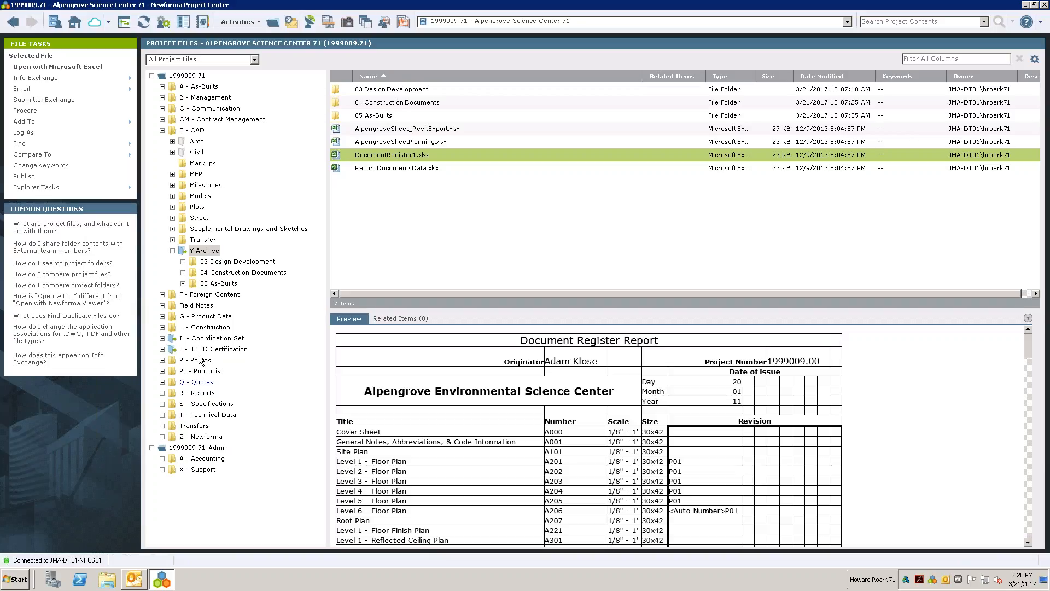
# - Examine the tasks available for the E - CAD folder, including its Explorer Tasks, and close them without choosing any
pyautogui.click(192, 132)
pyautogui.rightClick(193, 133)
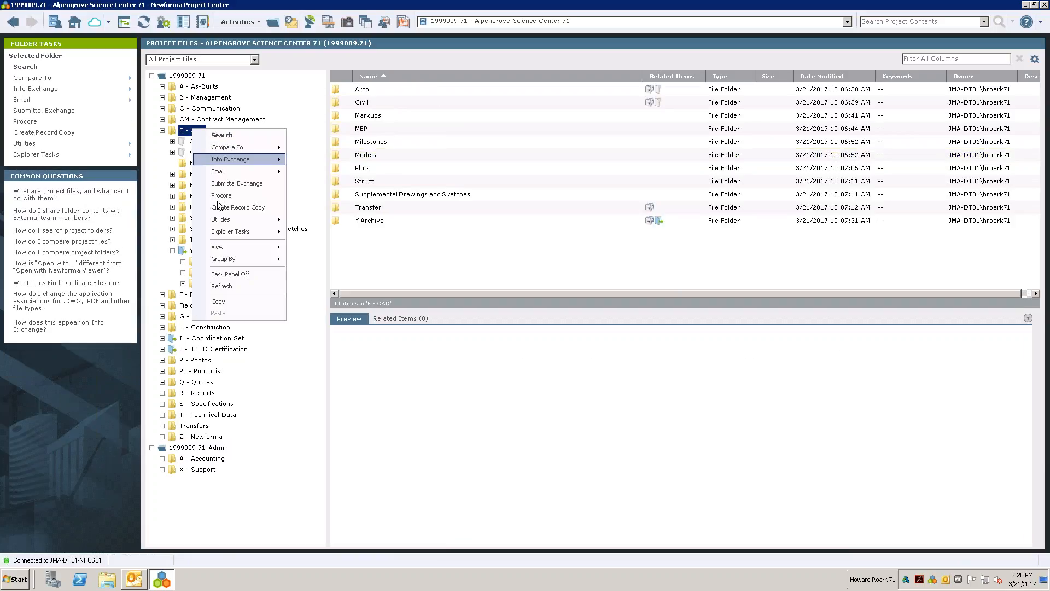
pyautogui.moveTo(222, 233)
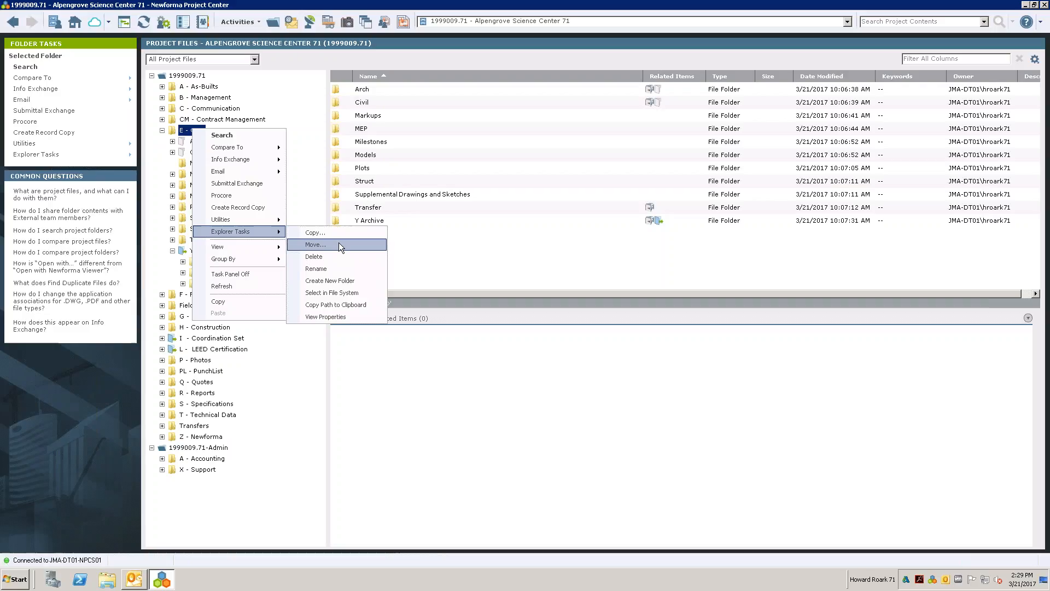
pyautogui.click(274, 67)
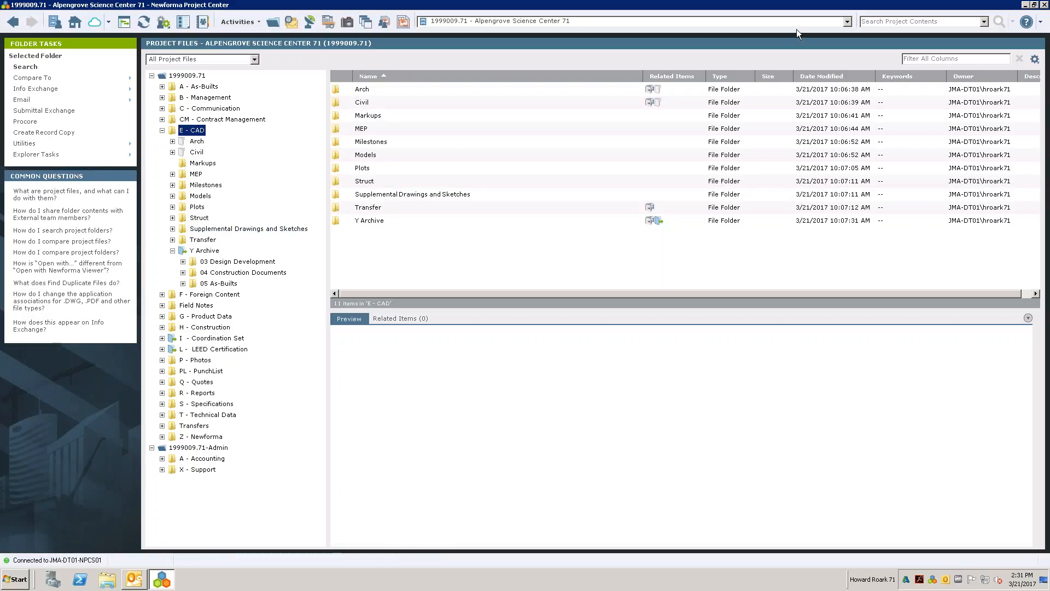
# - Enter skylight as the search term for the project contents
pyautogui.click(883, 22)
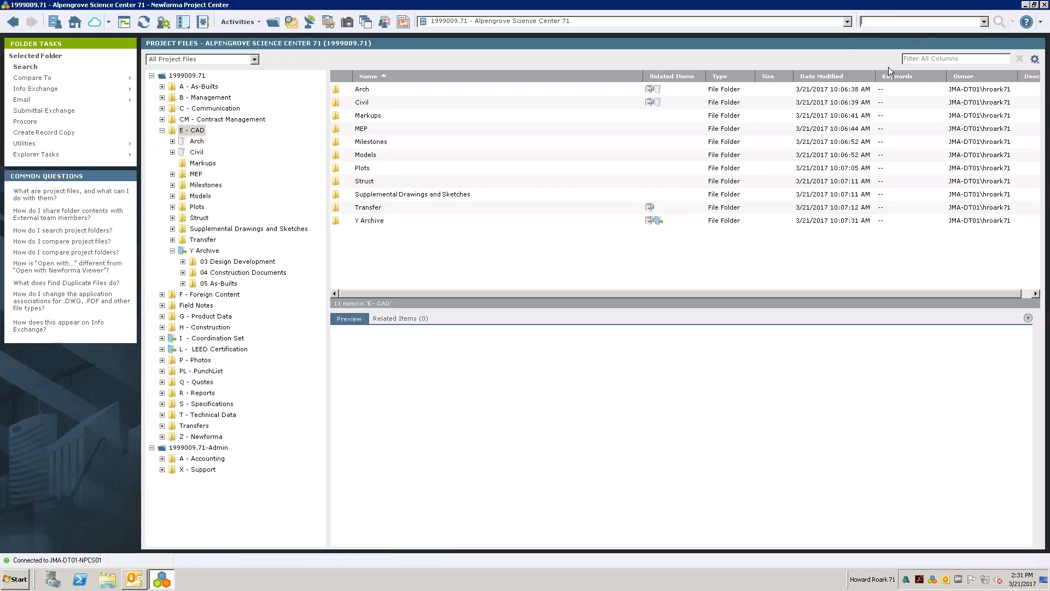
pyautogui.write('skylight')
pyautogui.click(1004, 23)
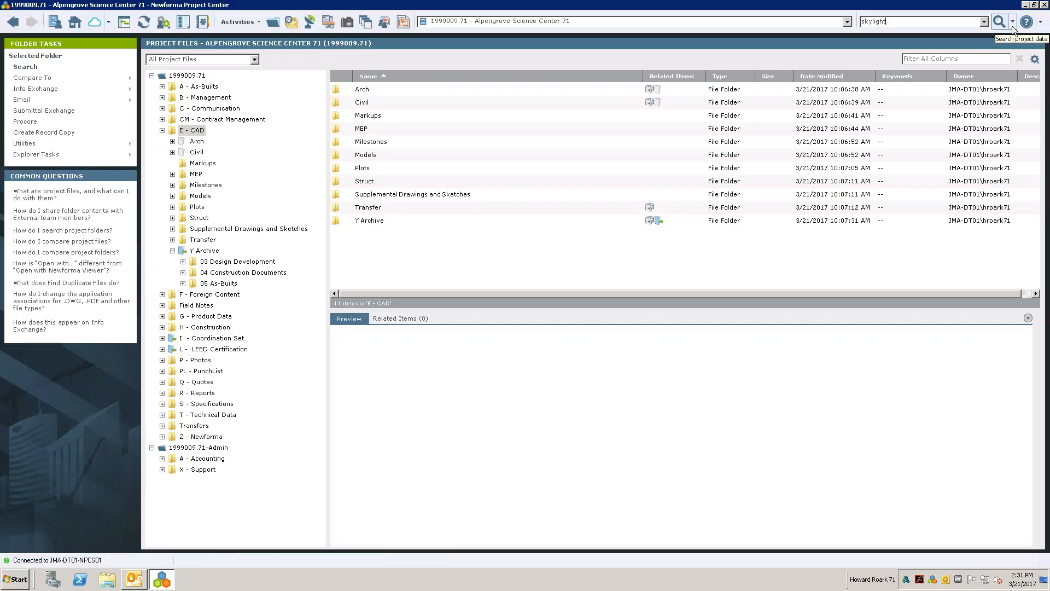
# - Try to set up the search across selected office projects, including 102 California, Demo998 and Eldridge Community College, and cancel the selection
pyautogui.click(1012, 25)
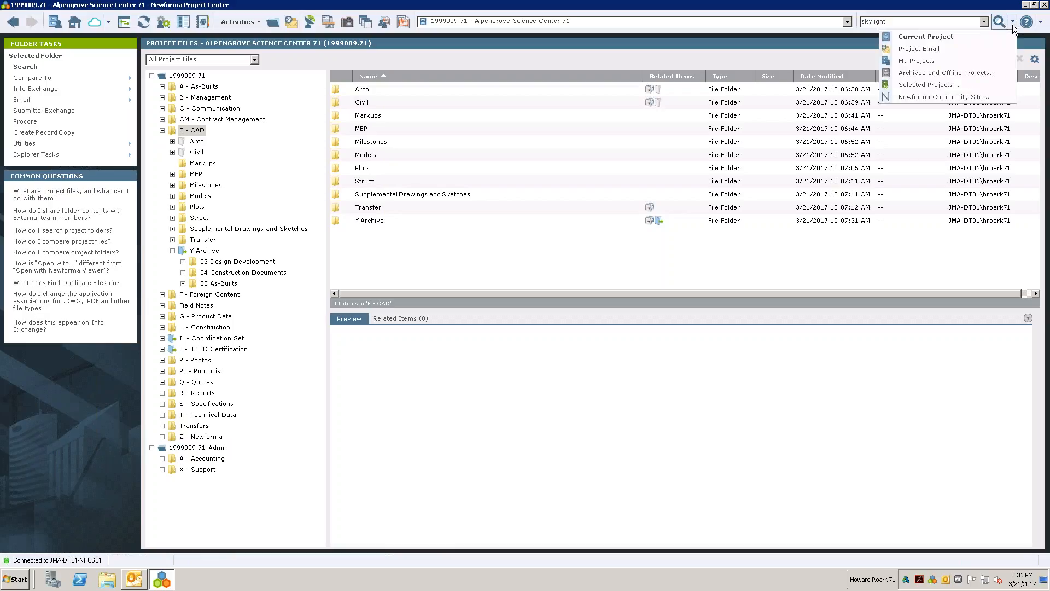
pyautogui.click(924, 86)
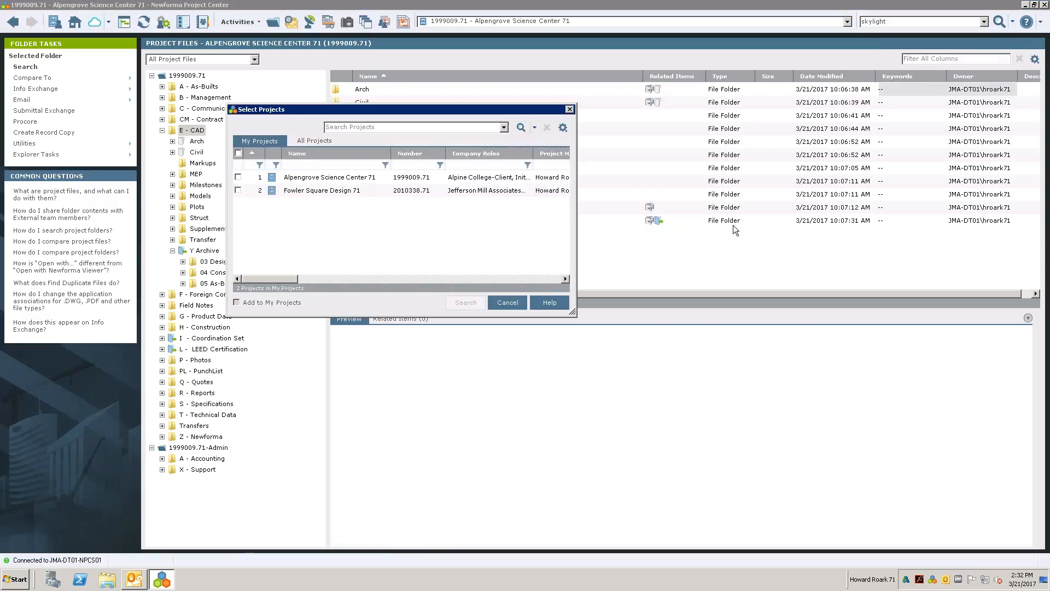
pyautogui.moveTo(574, 319); pyautogui.dragTo(767, 453)
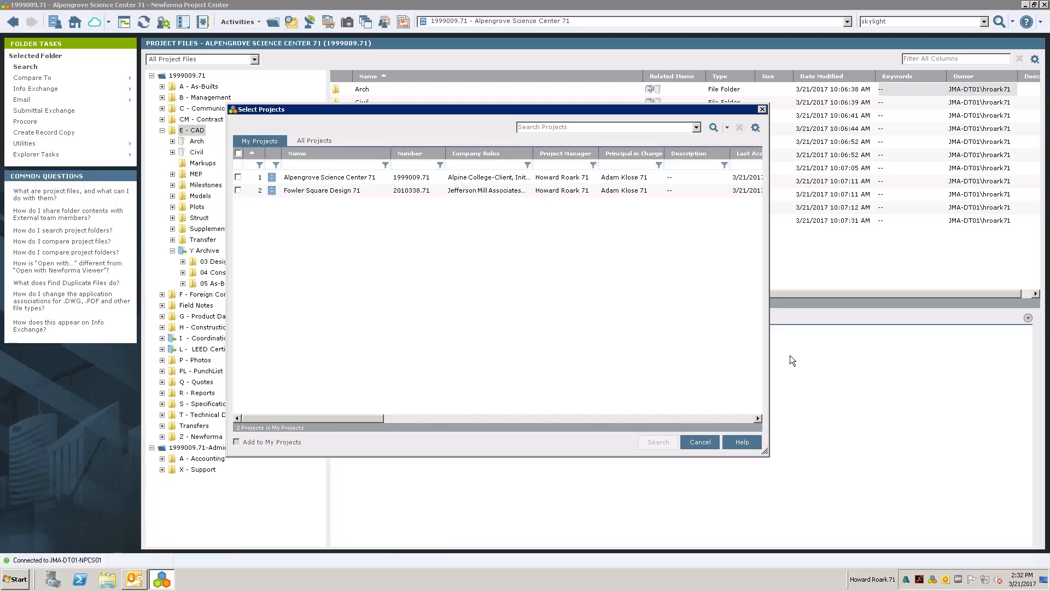
pyautogui.click(305, 139)
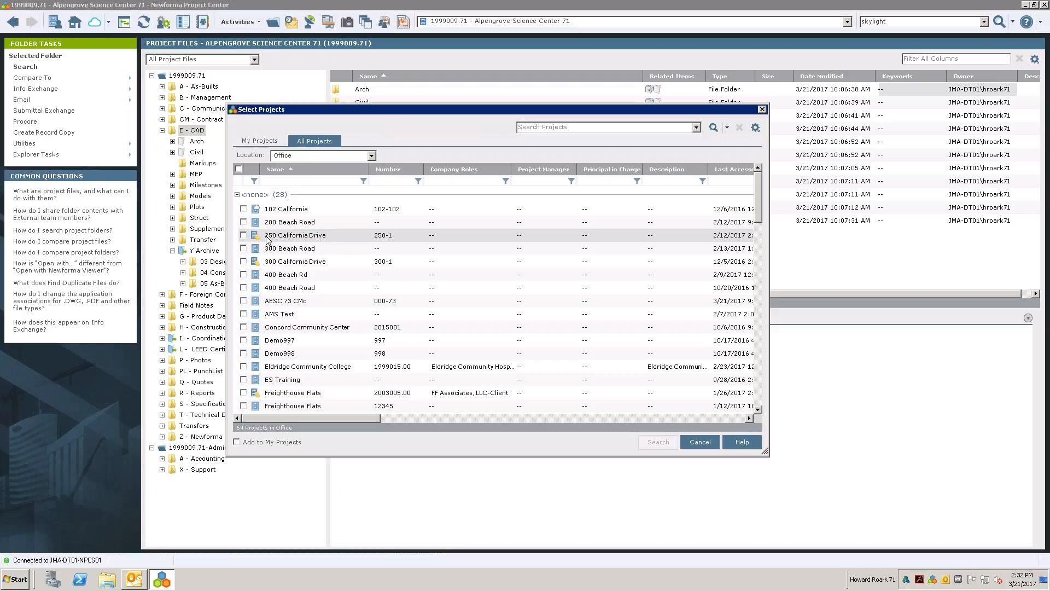
pyautogui.click(242, 288)
pyautogui.click(243, 208)
pyautogui.click(243, 353)
pyautogui.click(244, 366)
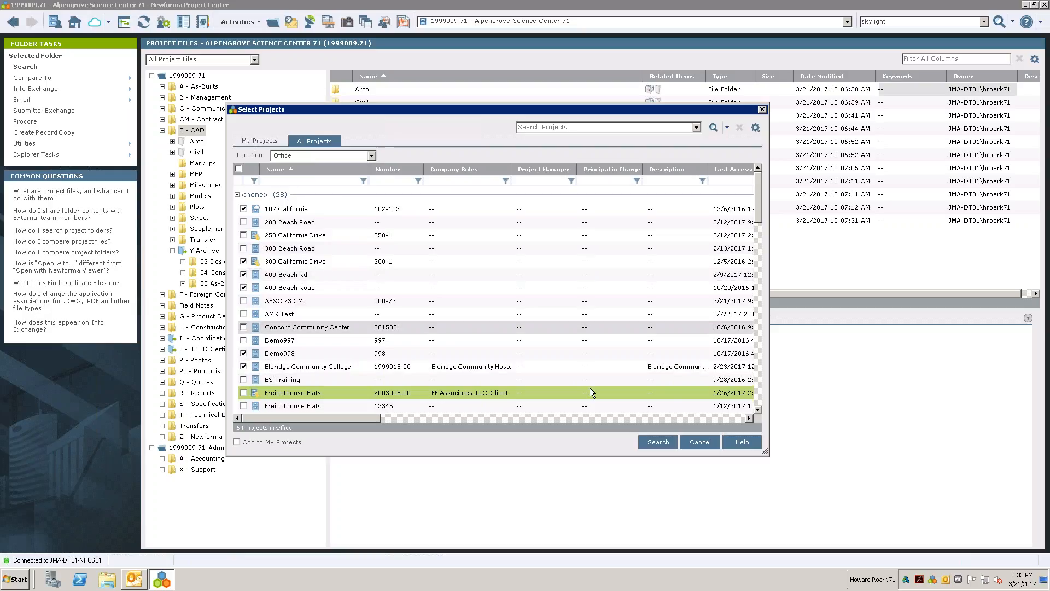
pyautogui.click(691, 441)
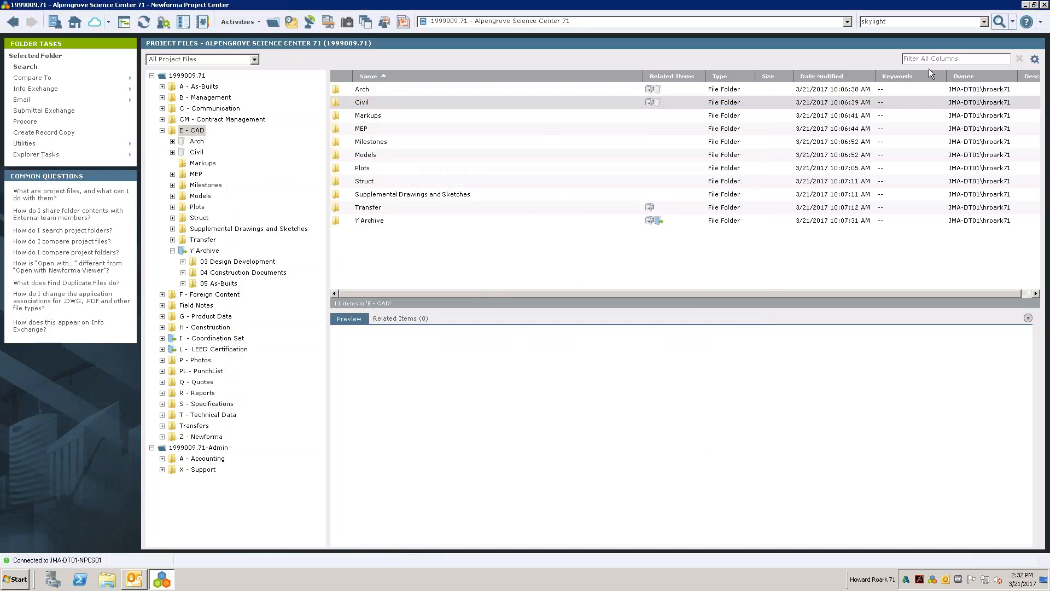
# - Run the skylight search on the current project, leaving the search scope unchanged
pyautogui.click(1013, 22)
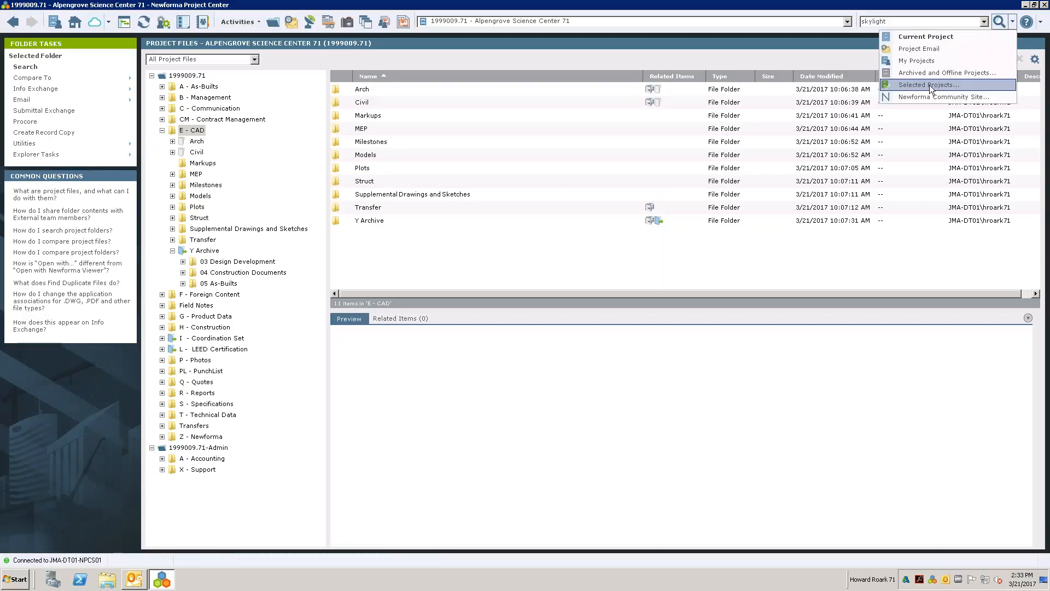
pyautogui.click(886, 262)
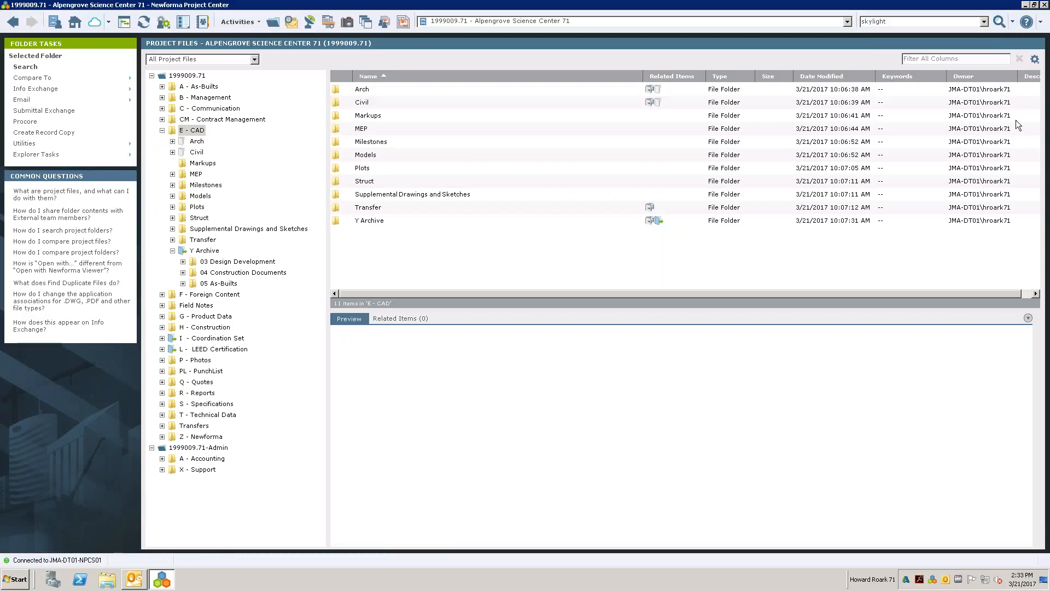
pyautogui.click(925, 22)
pyautogui.click(926, 22)
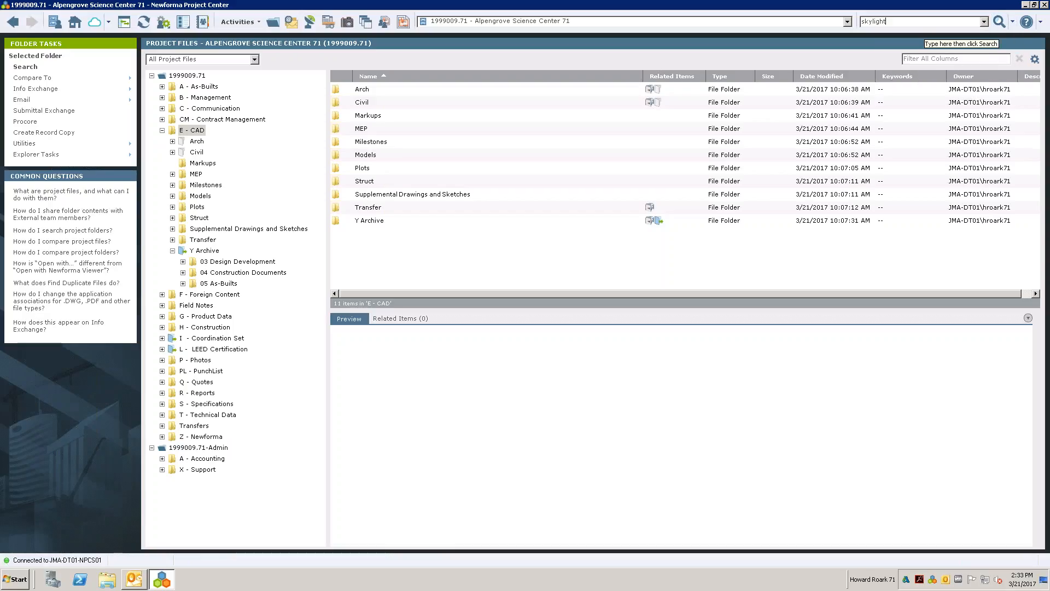
pyautogui.press('Return')
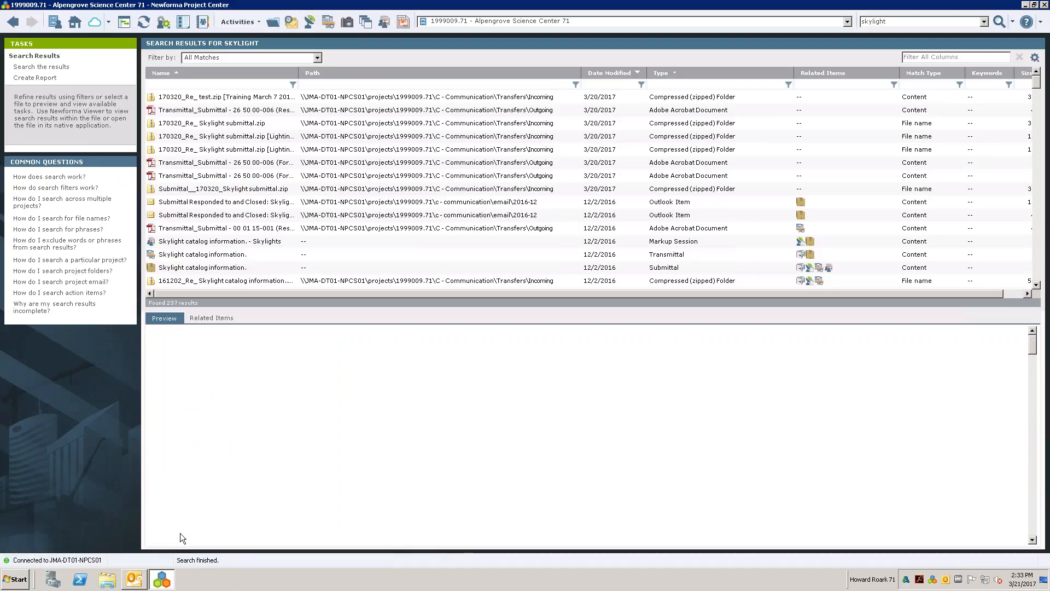
# - Examine how the skylight search results can be sorted and filtered by column, including the Related Items filter options
pyautogui.click(176, 305)
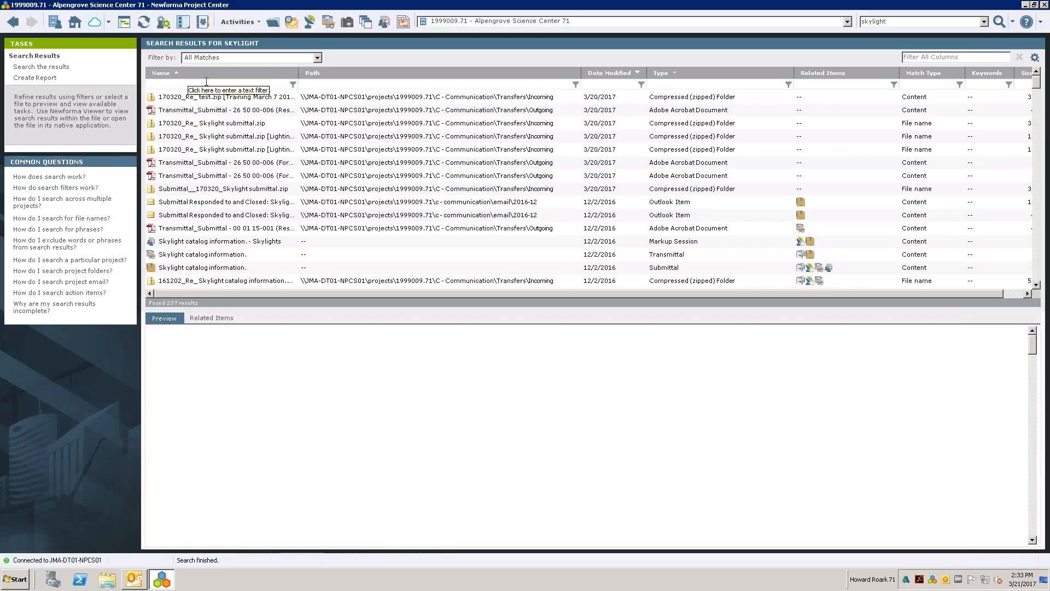
pyautogui.click(618, 73)
pyautogui.click(618, 73)
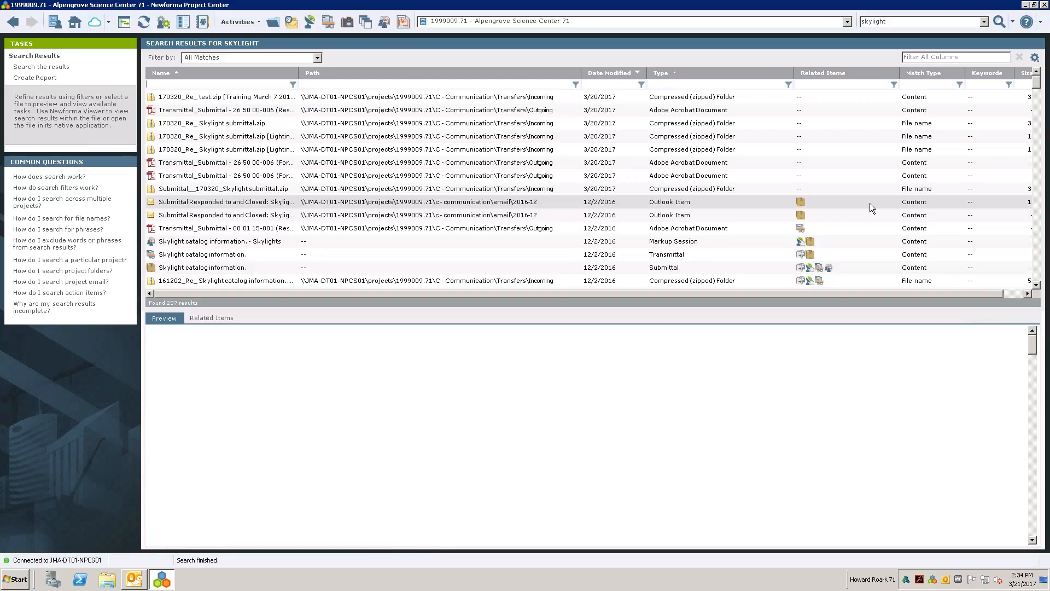
pyautogui.click(895, 87)
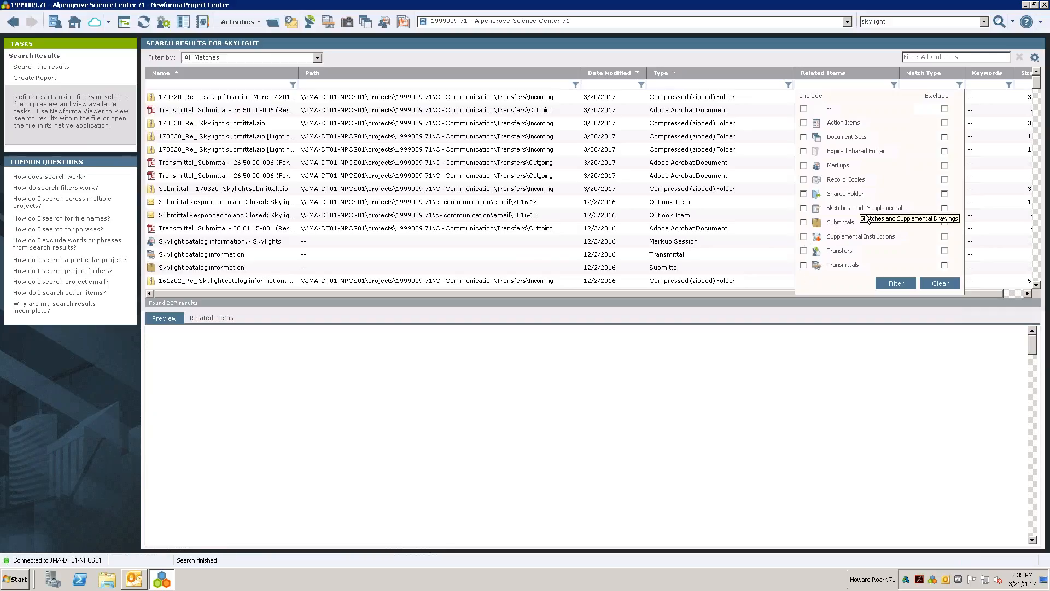
pyautogui.click(742, 81)
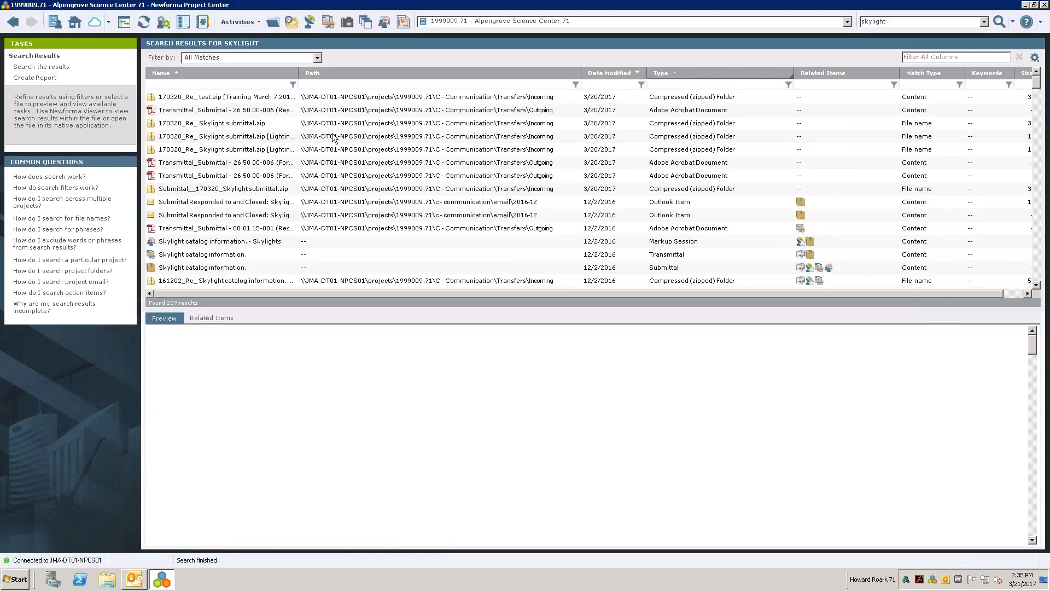
# - Preview the Skylight catalog information. - Skylights markup session and move the Path column to directly after Match Type
pyautogui.click(222, 244)
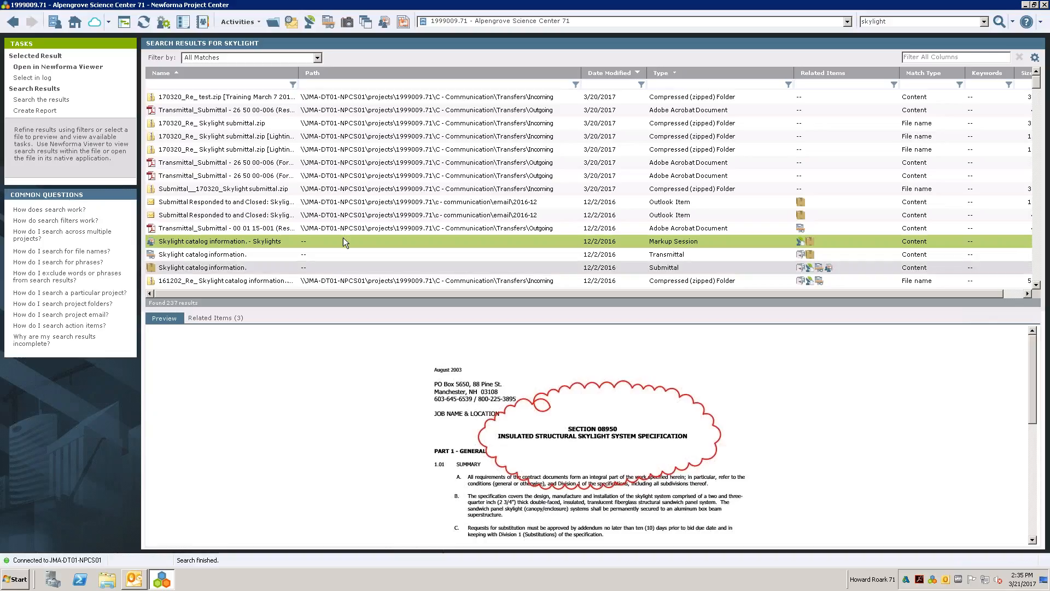
pyautogui.moveTo(409, 77); pyautogui.dragTo(982, 73)
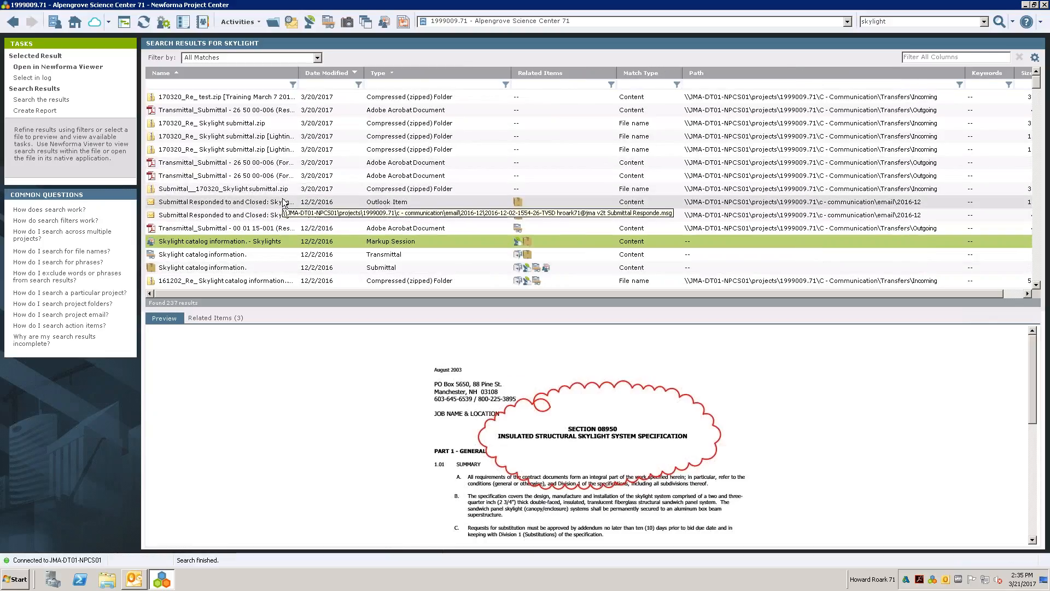
pyautogui.click(818, 86)
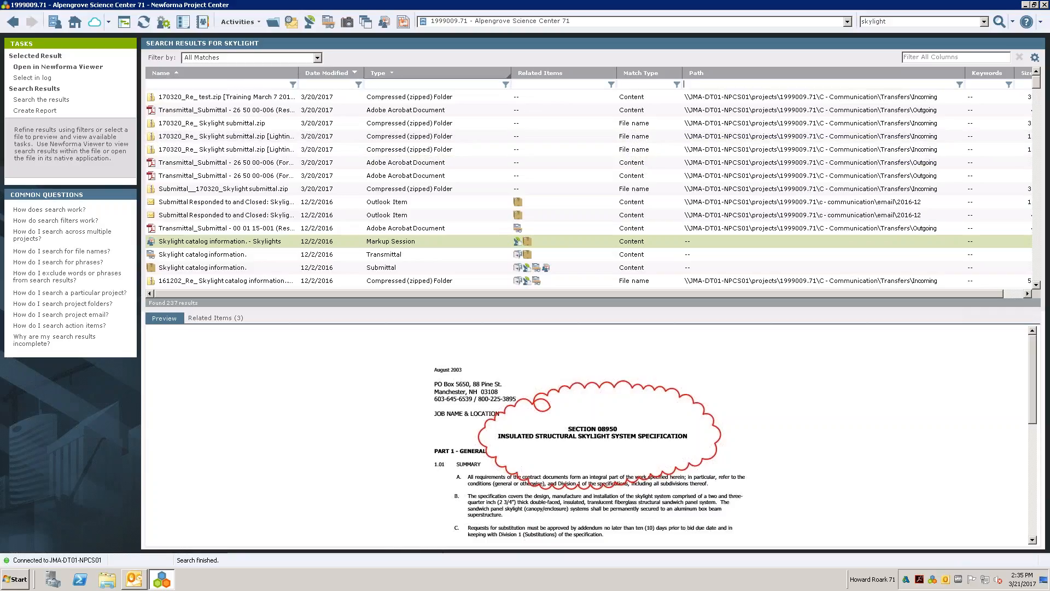
# - Filter the results to Email (.msg, .eml) and preview the CA Meeting minutes, Skylight catalog information and File Transfer emails
pyautogui.click(317, 58)
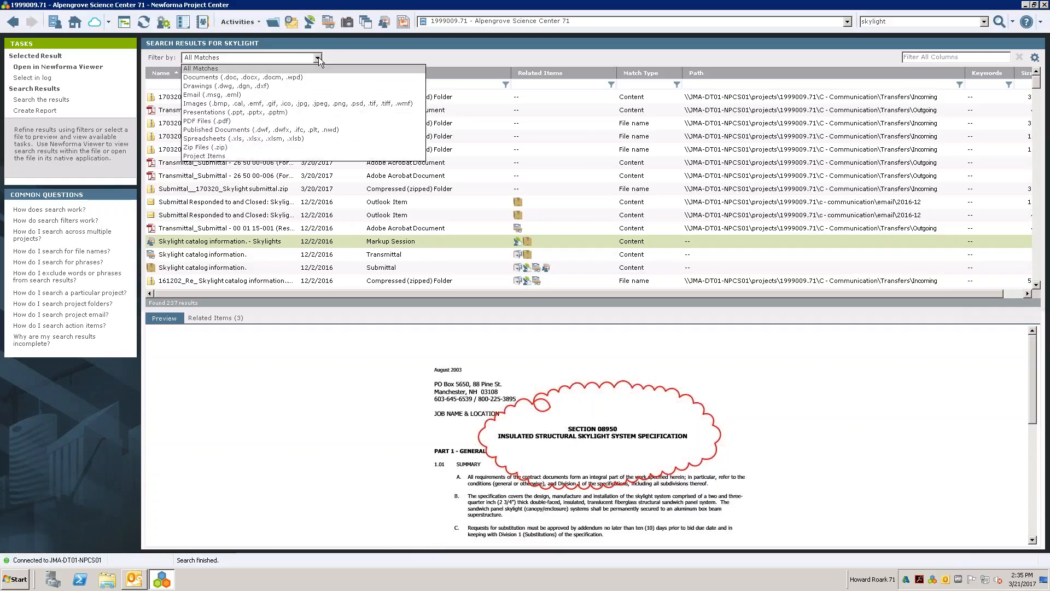
pyautogui.click(239, 97)
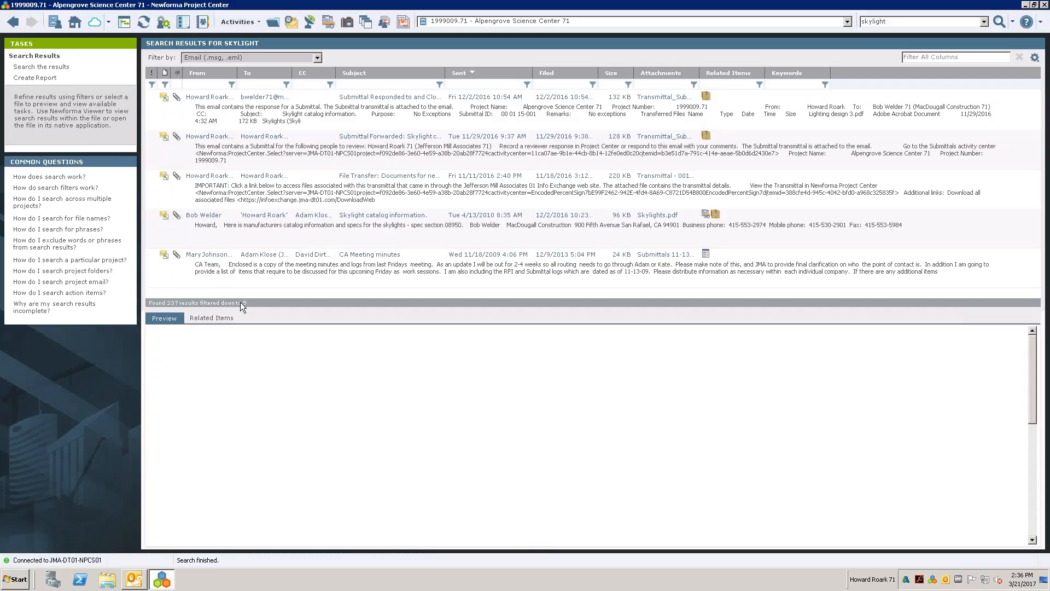
pyautogui.click(279, 260)
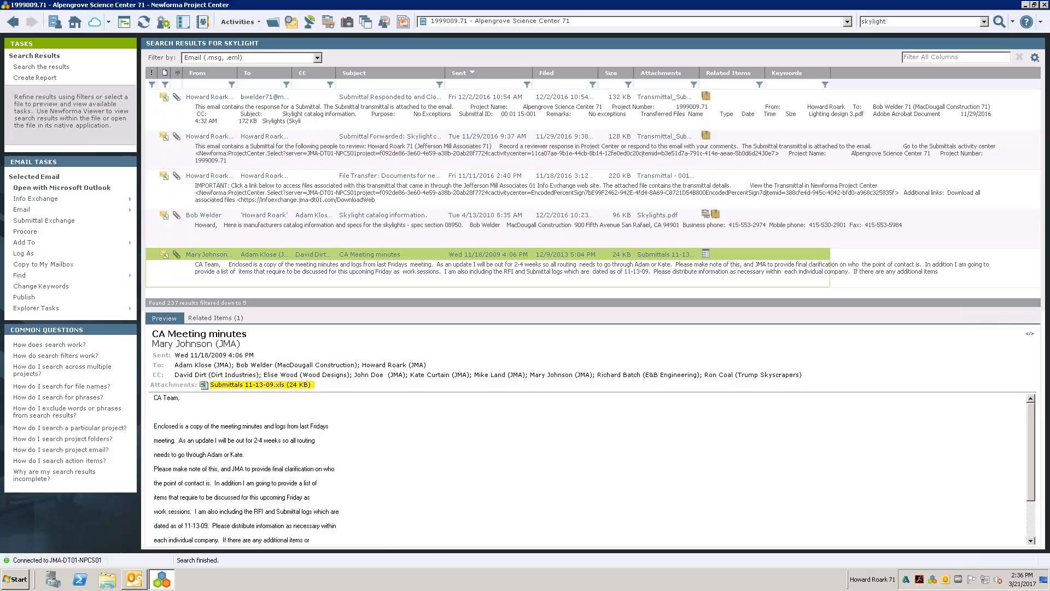
pyautogui.press('Up')
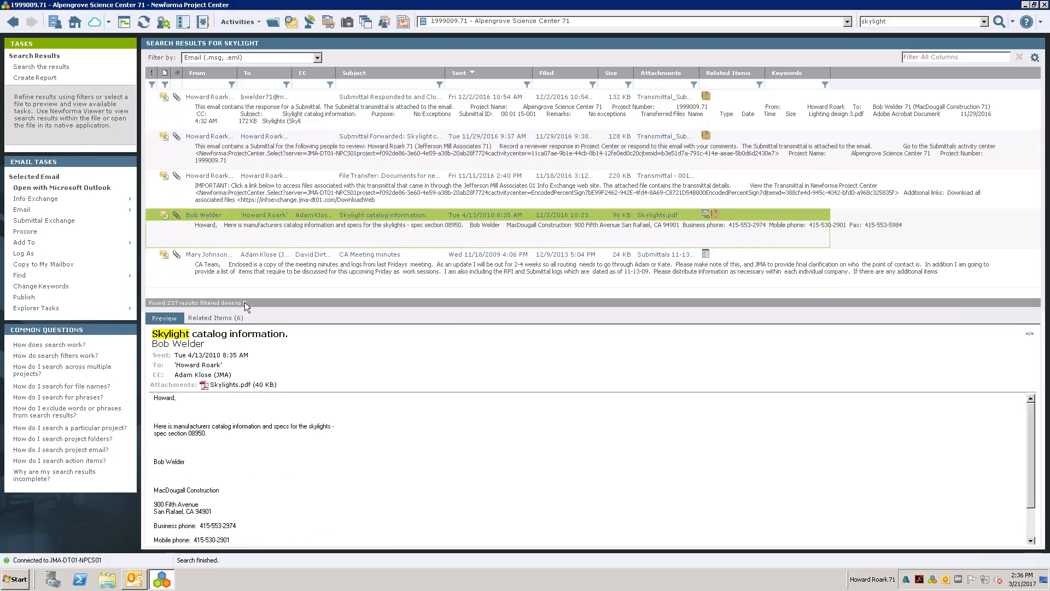
pyautogui.press('Up')
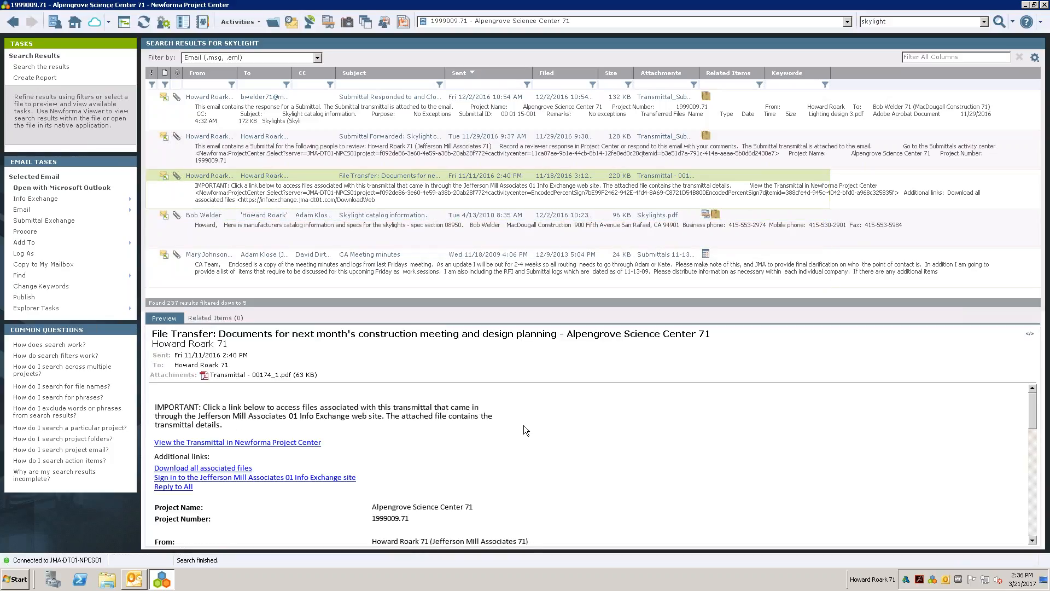
pyautogui.scroll(-15, 523, 425)
pyautogui.scroll(-1, 520, 428)
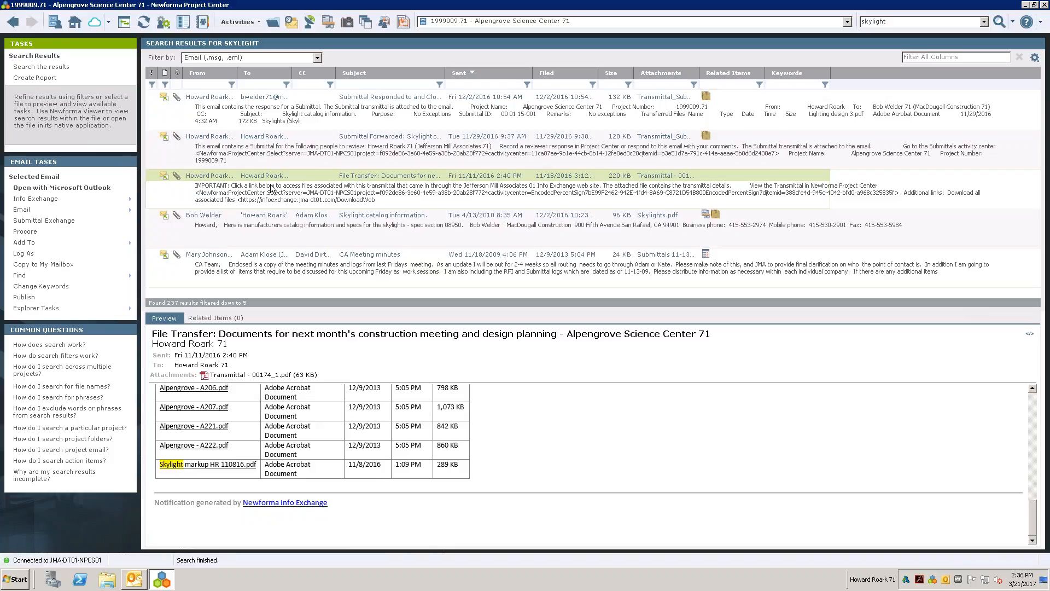
# - Preview the Submittal Forwarded email and filter the search results to Drawings (.dwg, .dgn, .dxf)
pyautogui.click(276, 159)
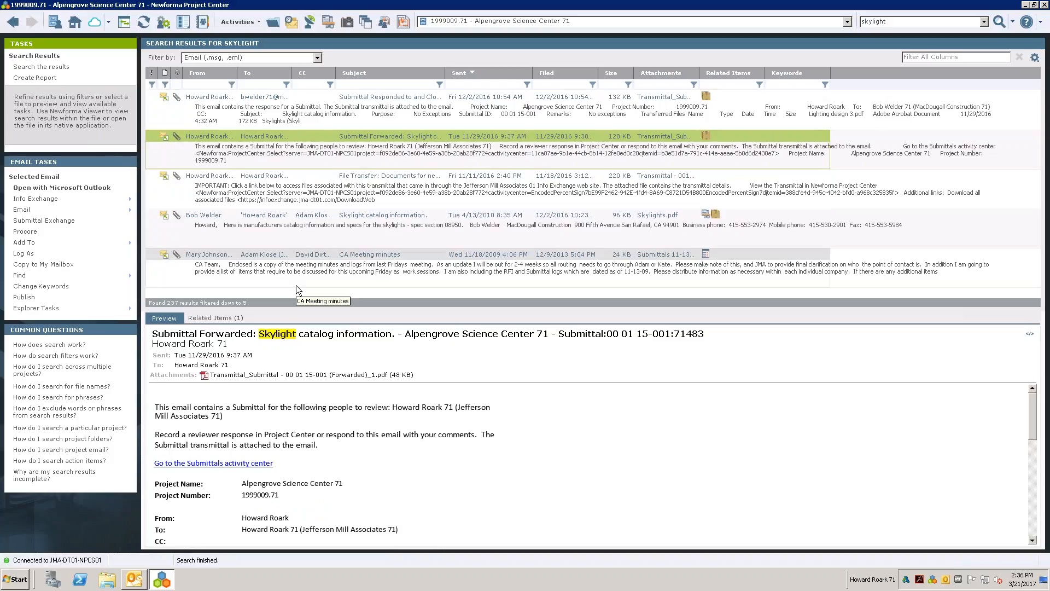
pyautogui.click(316, 59)
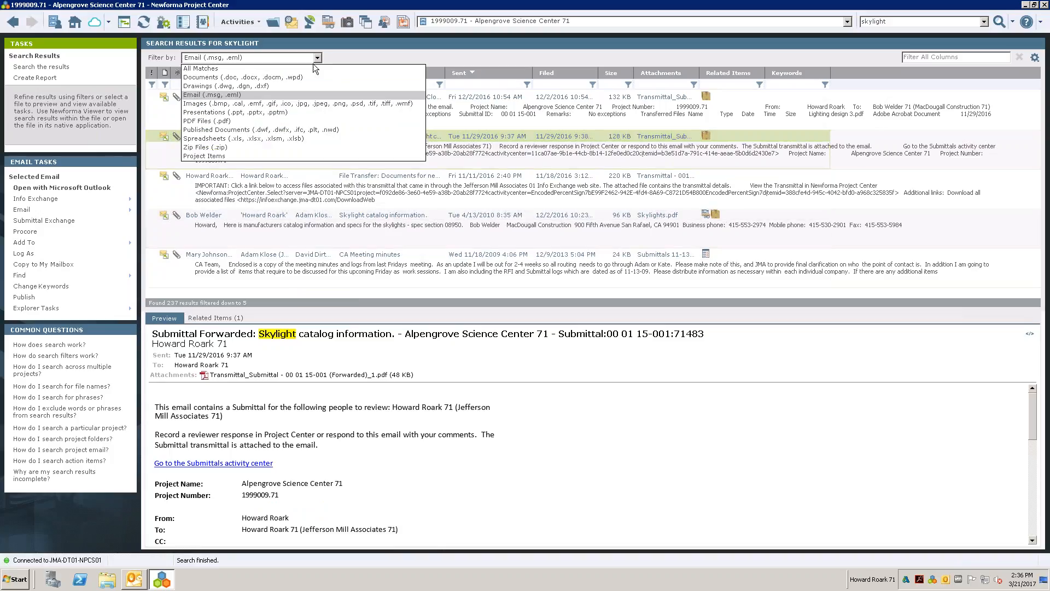
pyautogui.click(262, 89)
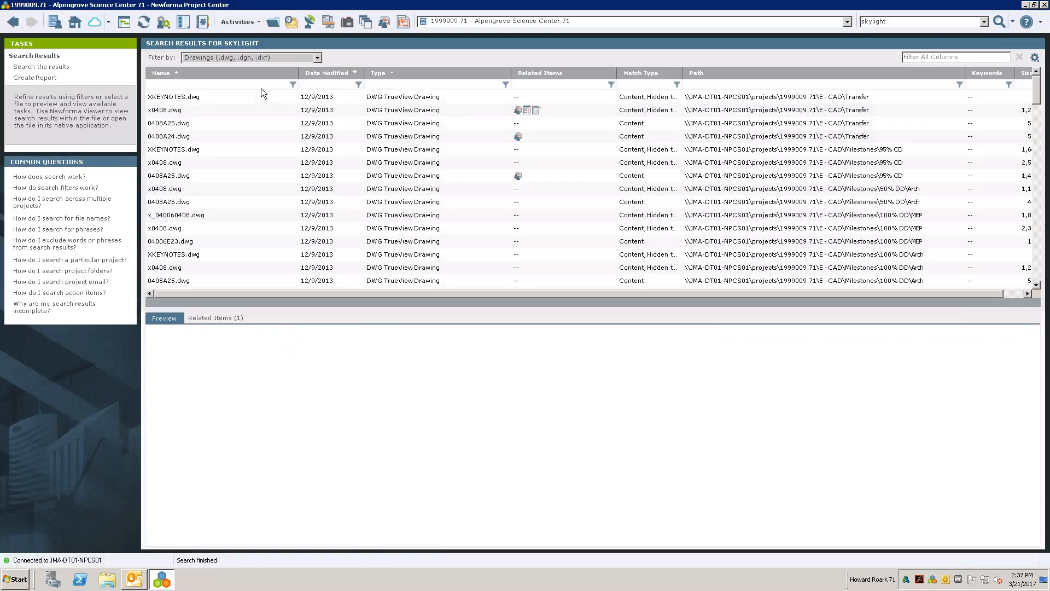
# - Preview 0408A24.dwg from the Transfer folder and review its related markup sessions
pyautogui.click(216, 140)
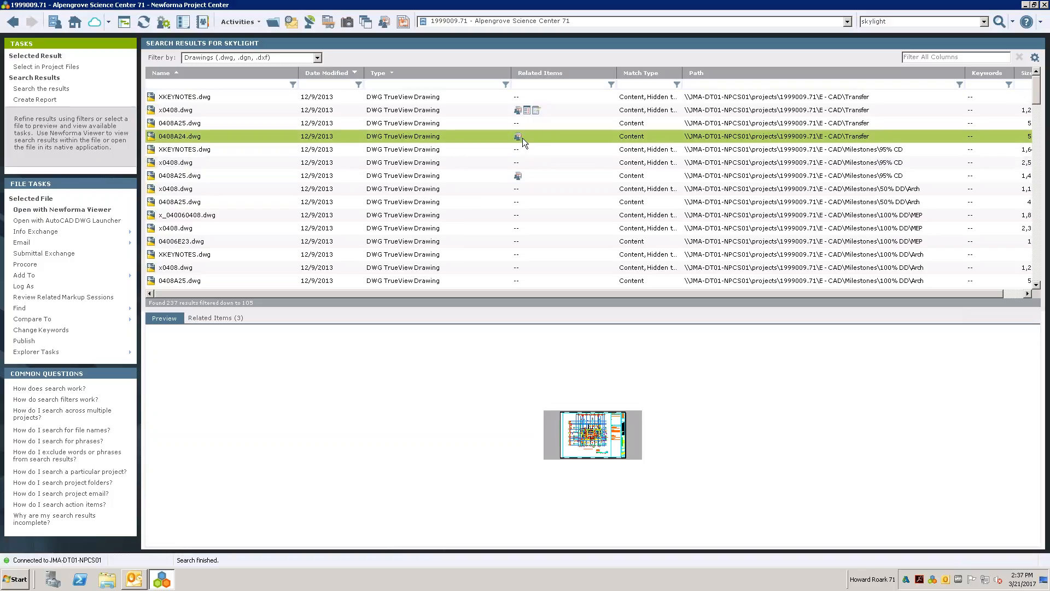
pyautogui.moveTo(523, 135)
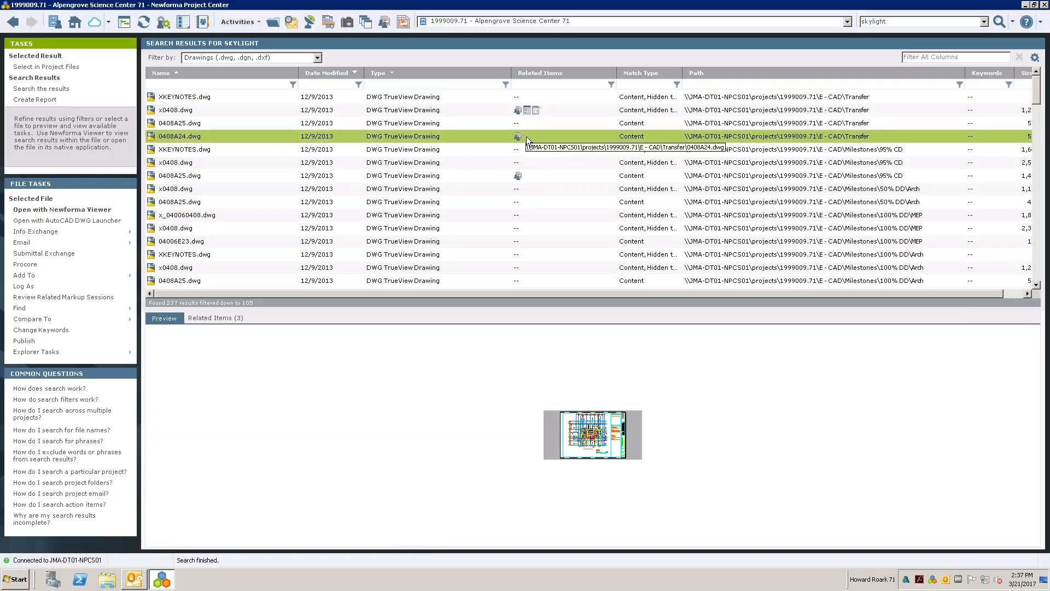
pyautogui.click(191, 316)
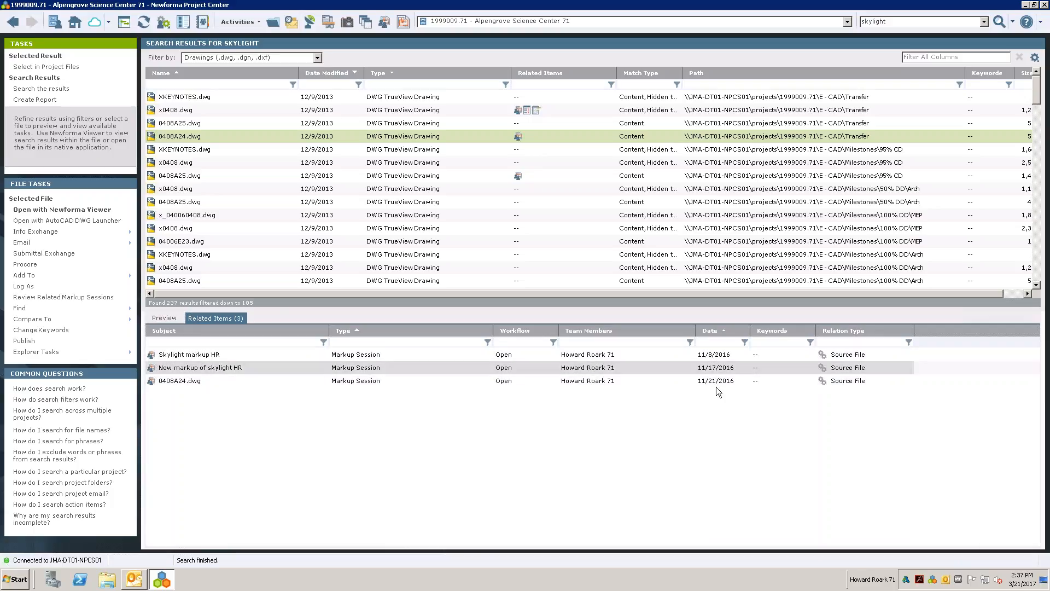
pyautogui.click(167, 318)
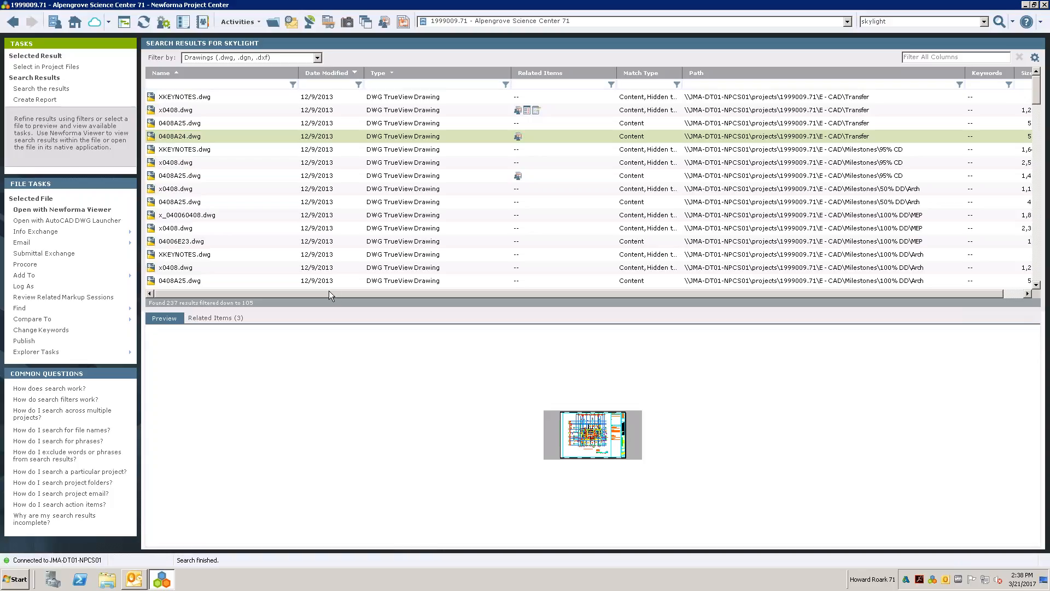
# - Open 0408A24.dwg in Newforma Viewer and zoom to each skylight text match found in the drawing
pyautogui.click(87, 211)
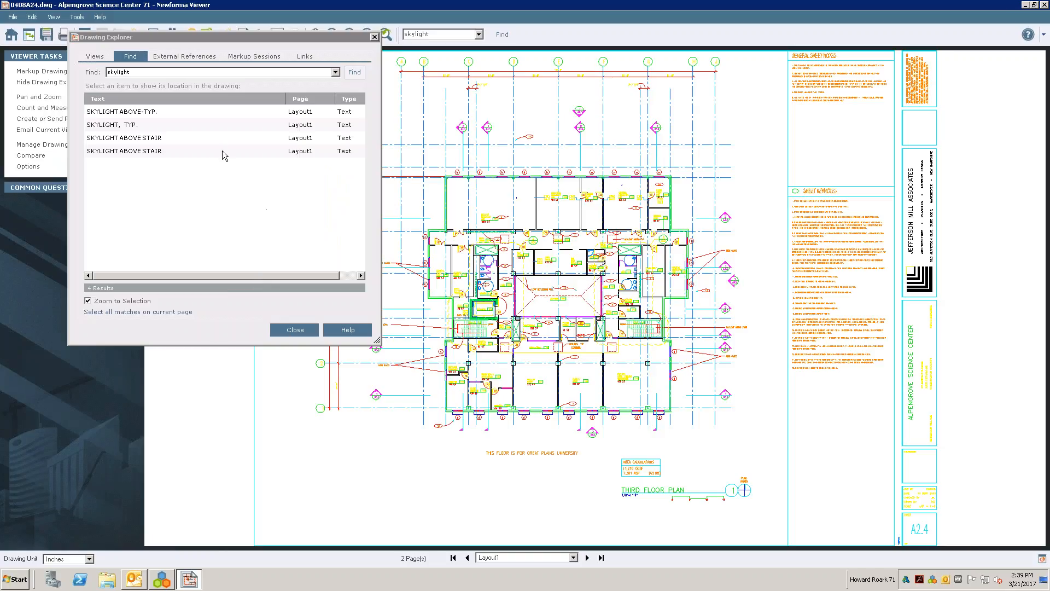
pyautogui.moveTo(376, 341); pyautogui.dragTo(488, 383)
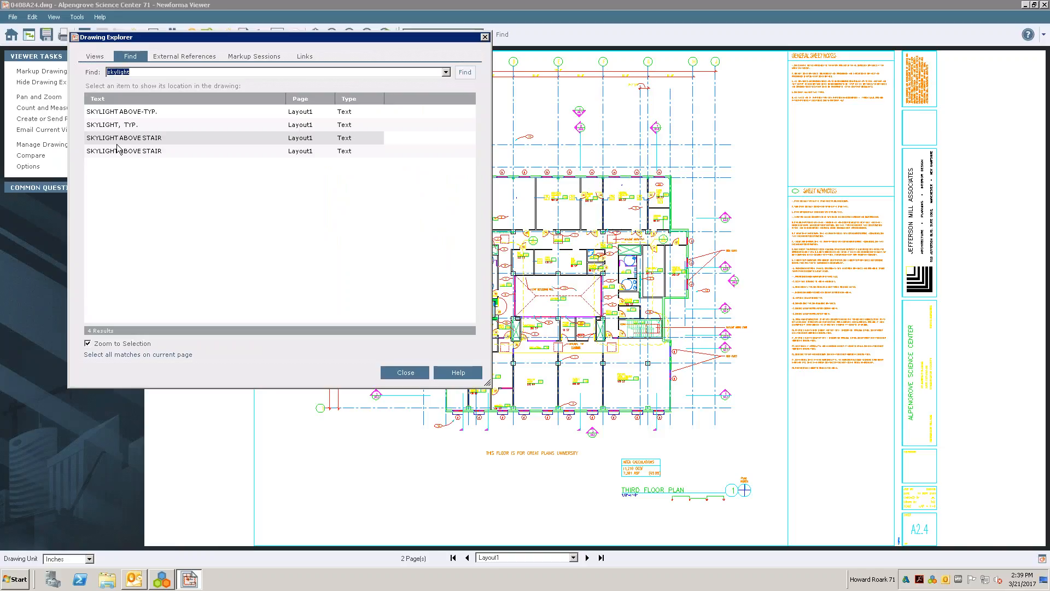
pyautogui.click(112, 112)
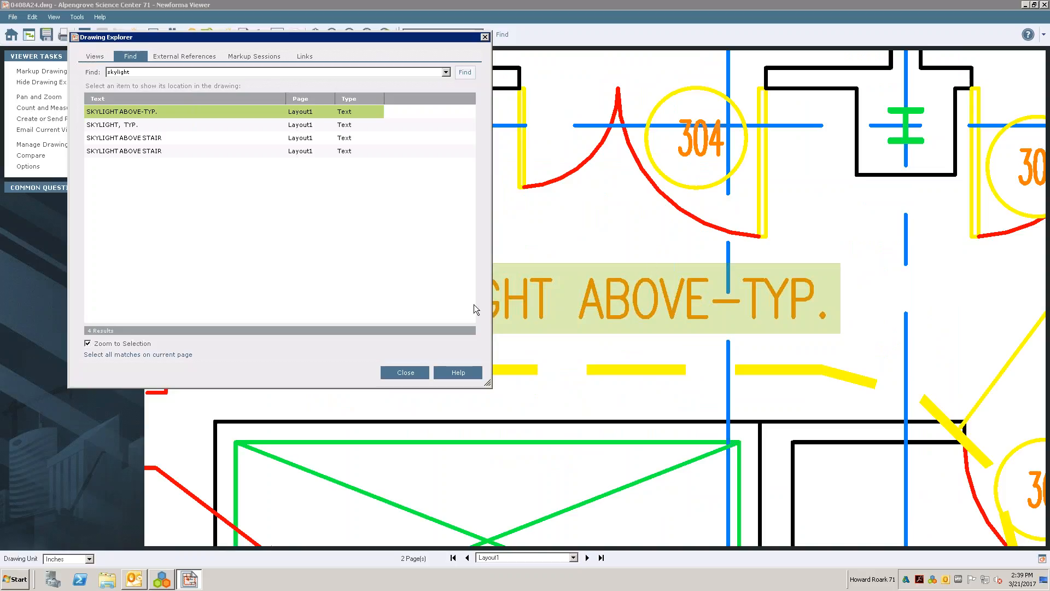
pyautogui.click(136, 72)
pyautogui.doubleClick(115, 73)
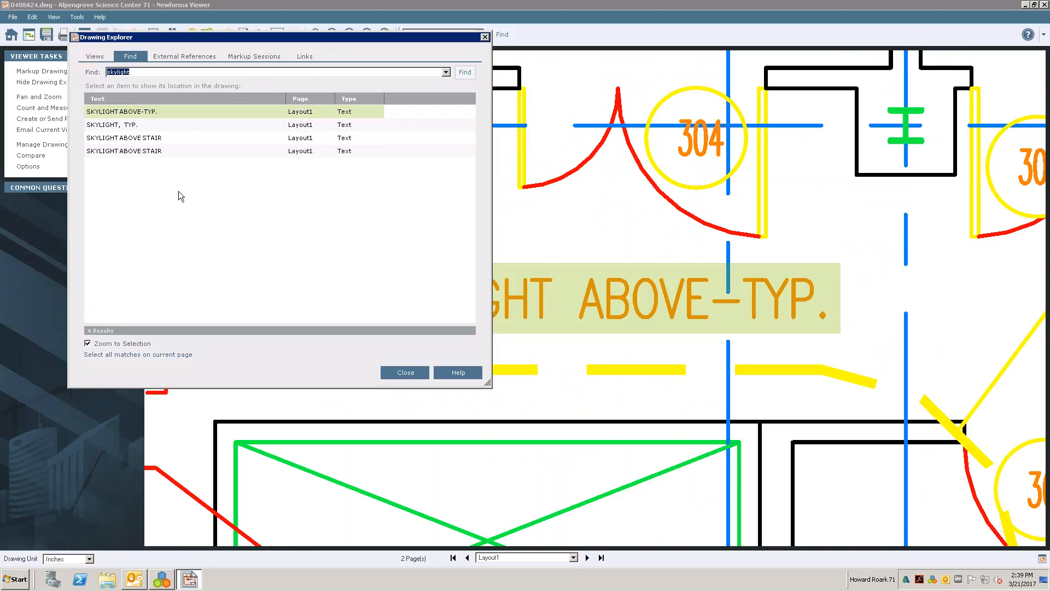
pyautogui.click(165, 126)
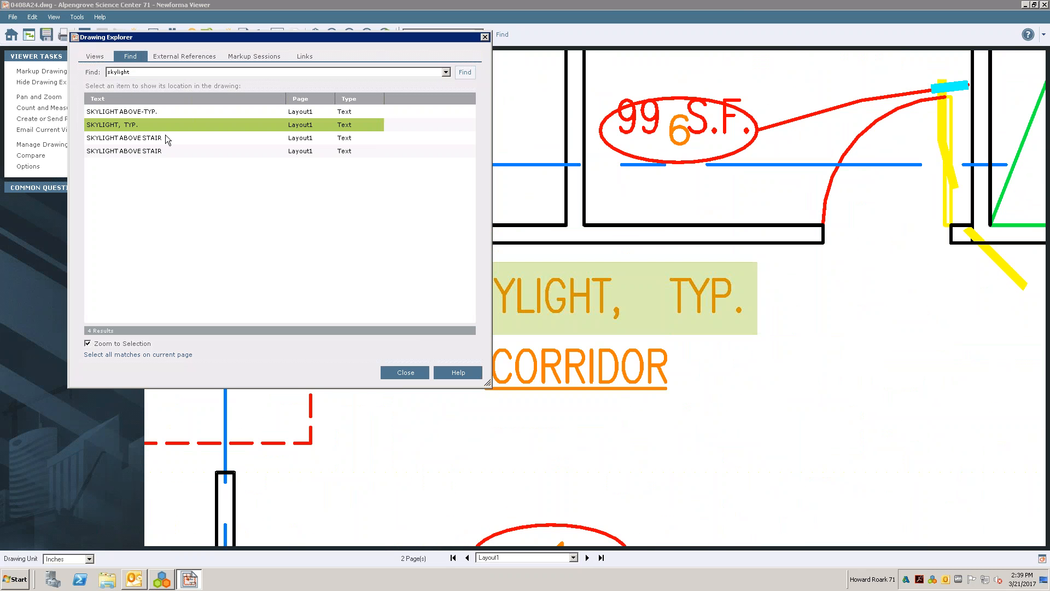
pyautogui.press('Down')
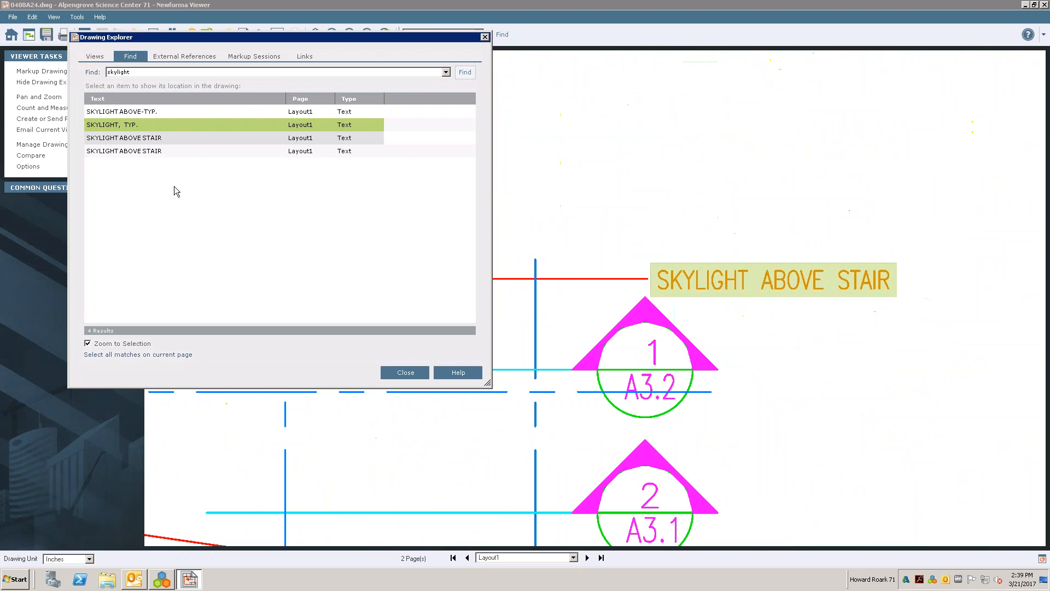
pyautogui.click(165, 155)
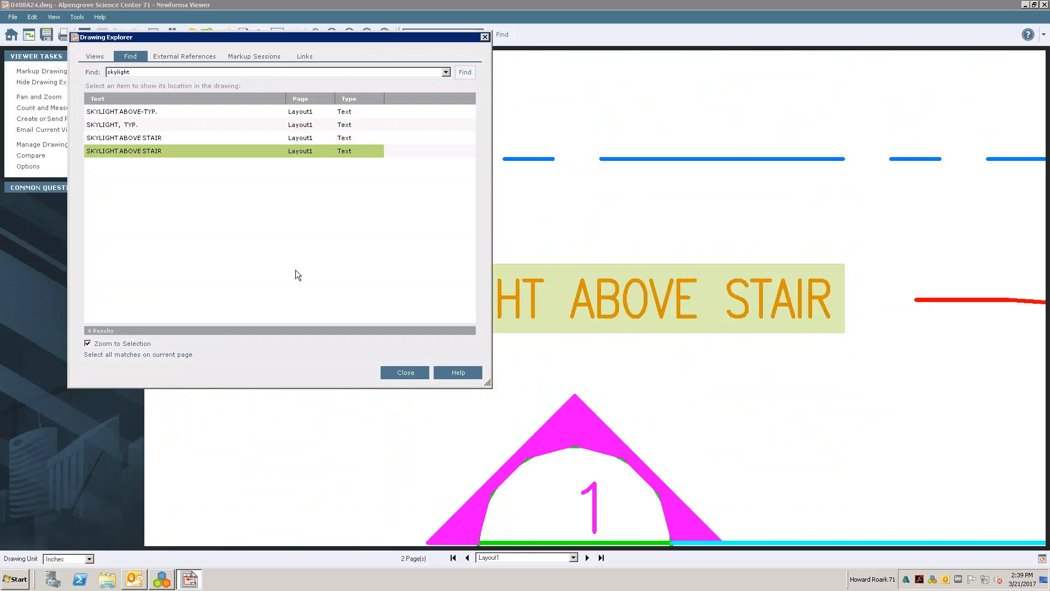
# - Review the drawing's open markup sessions and close the Drawing Explorer
pyautogui.click(251, 57)
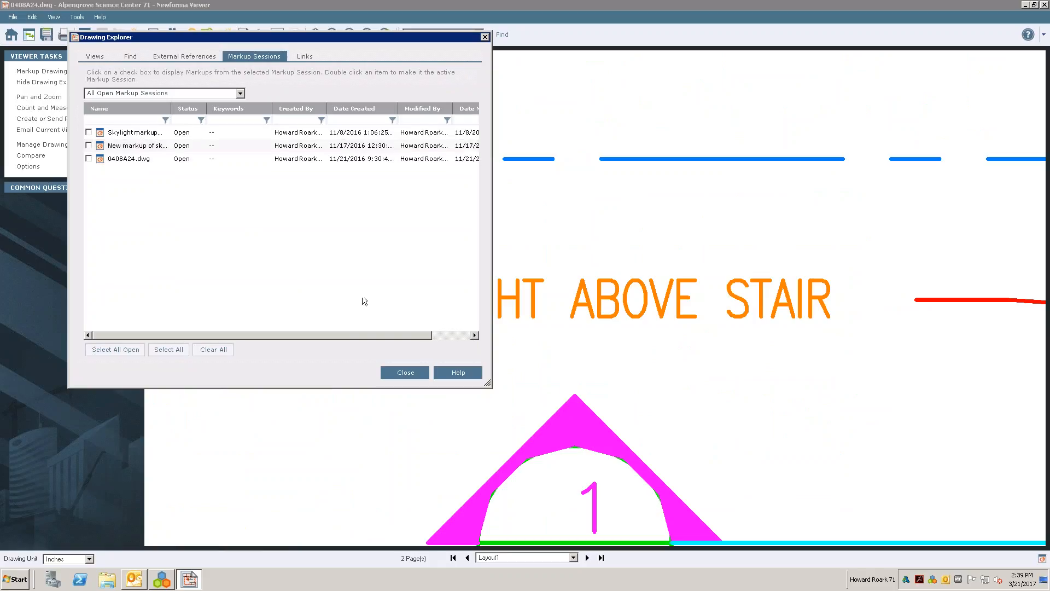
pyautogui.click(129, 57)
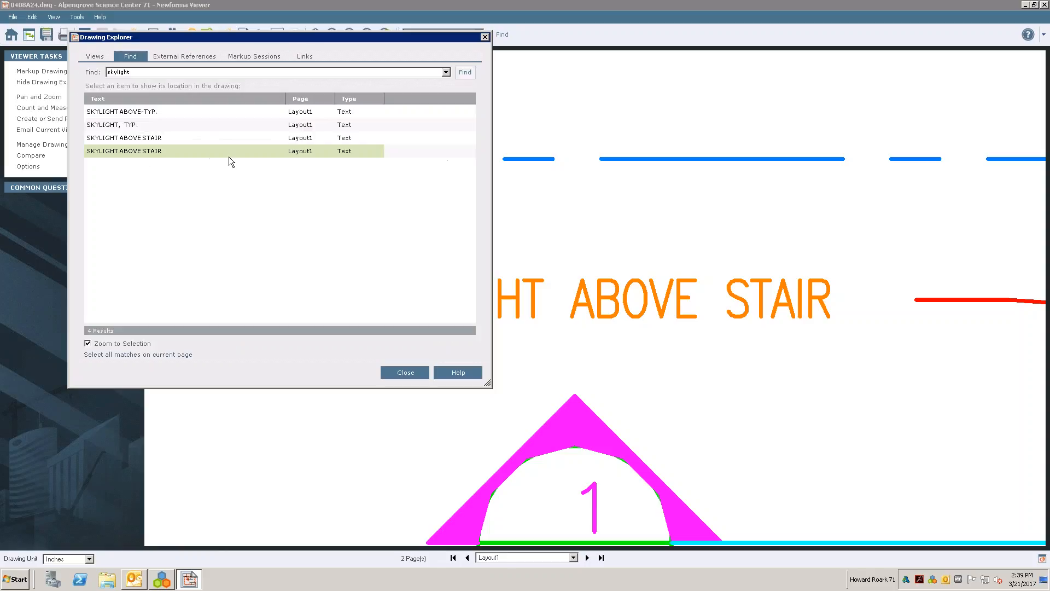
pyautogui.click(405, 371)
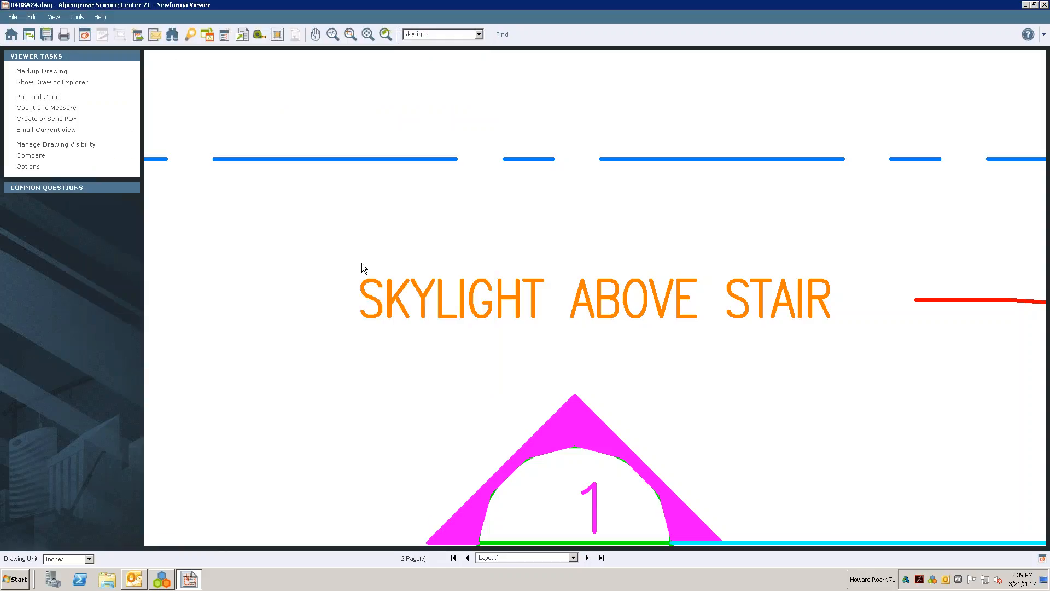
# - Turn snap off and switch the drawing to monochrome rendering
pyautogui.scroll(-6, 365, 264)
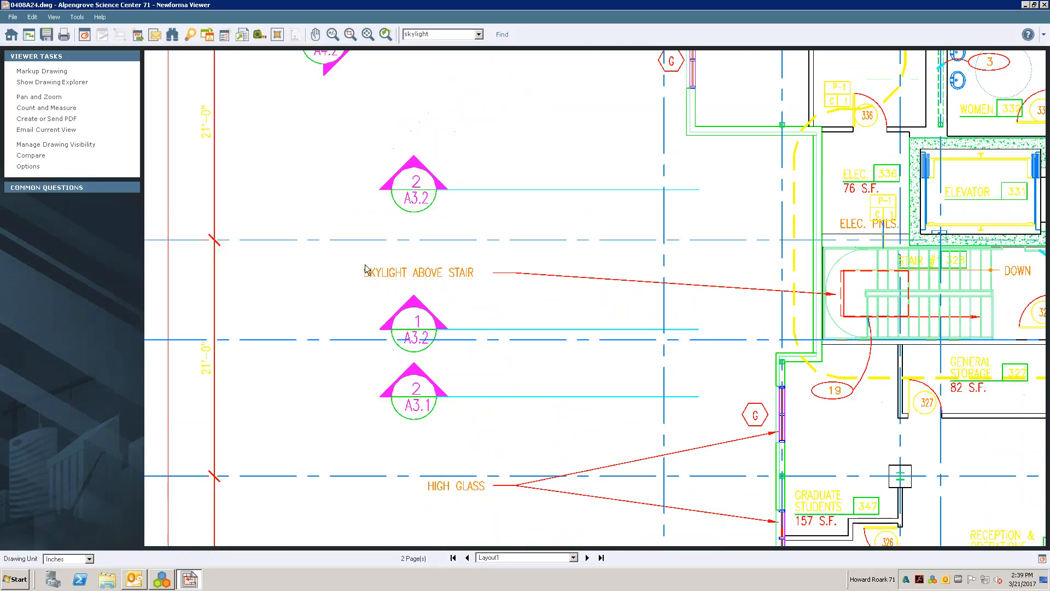
pyautogui.scroll(-3, 365, 268)
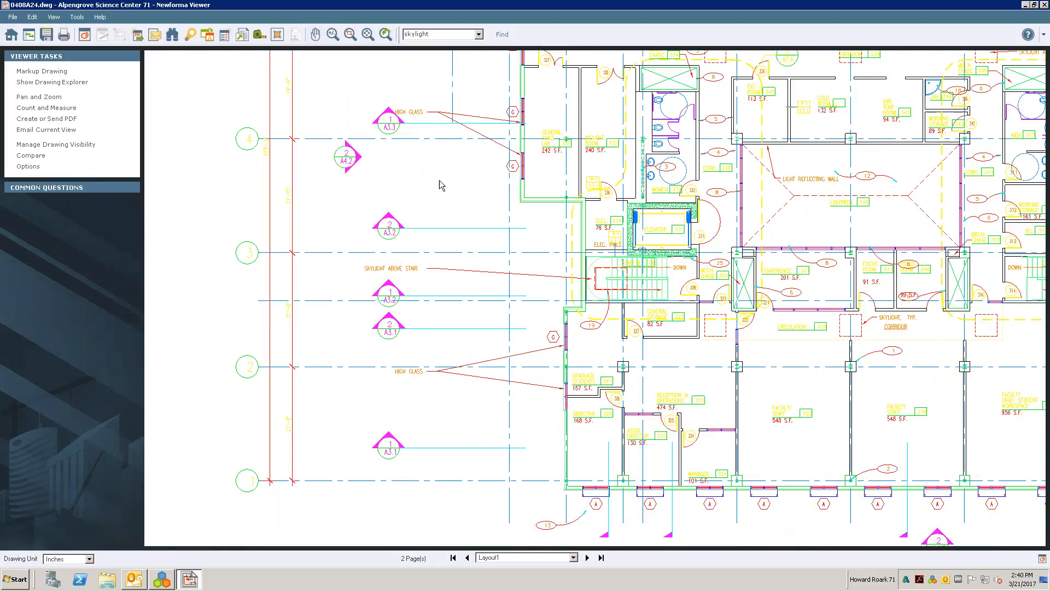
pyautogui.click(315, 35)
pyautogui.moveTo(498, 225); pyautogui.dragTo(384, 250)
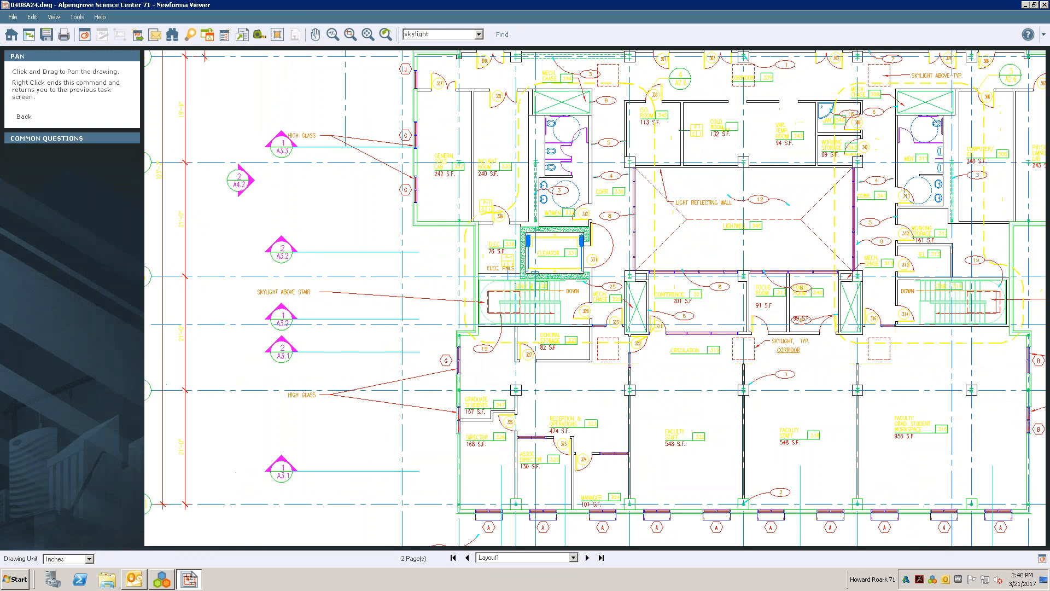
pyautogui.scroll(2, 489, 225)
pyautogui.moveTo(490, 225); pyautogui.dragTo(571, 214)
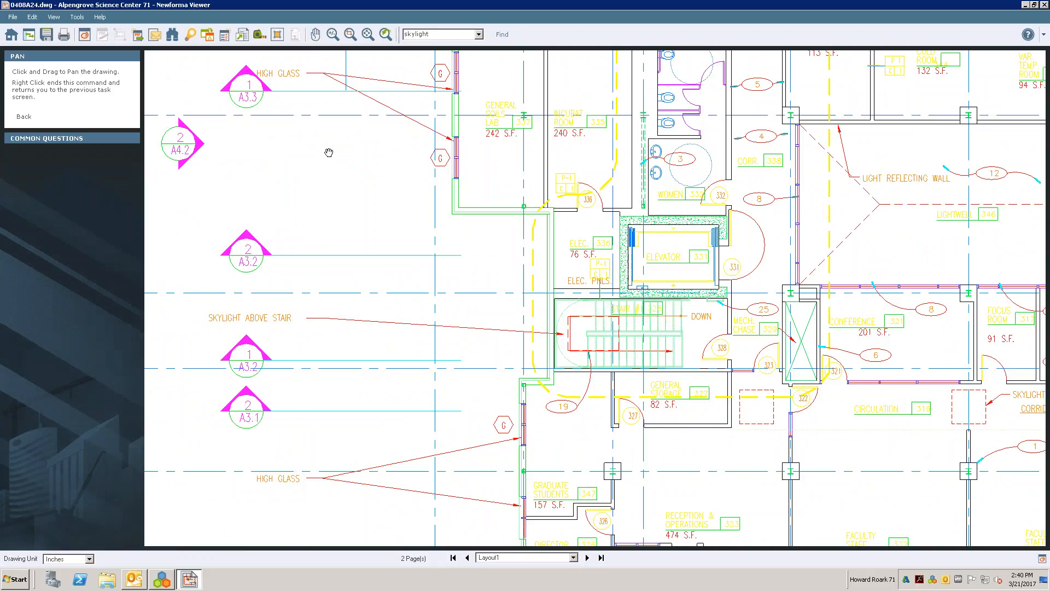
pyautogui.click(277, 36)
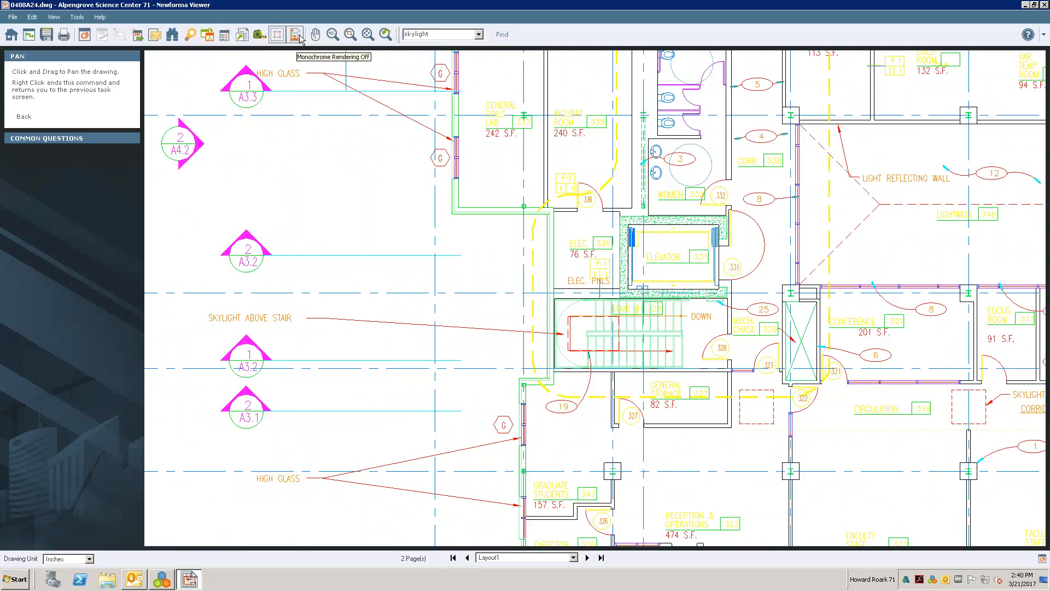
pyautogui.click(295, 36)
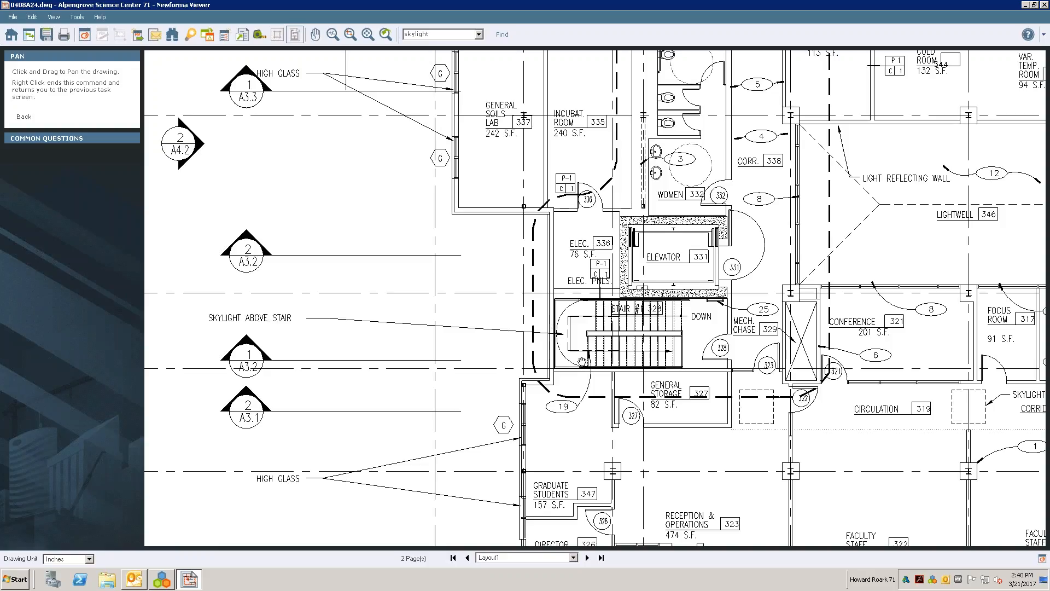
# - Start marking up the drawing with the cloud tool and change the magenta pen's line color to cyan
pyautogui.click(83, 34)
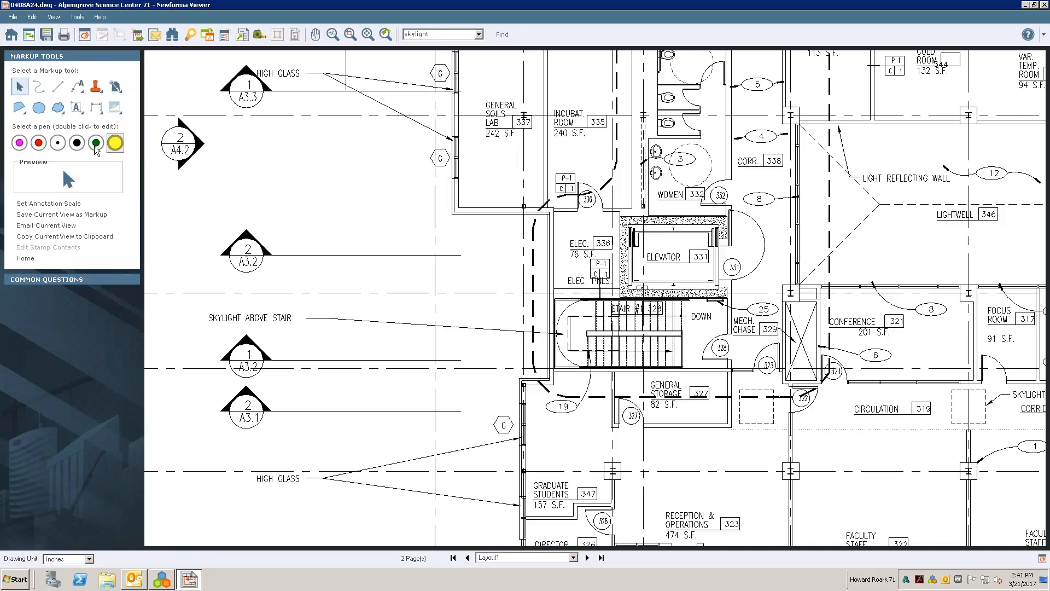
pyautogui.click(113, 148)
pyautogui.click(39, 150)
pyautogui.click(58, 109)
pyautogui.click(19, 143)
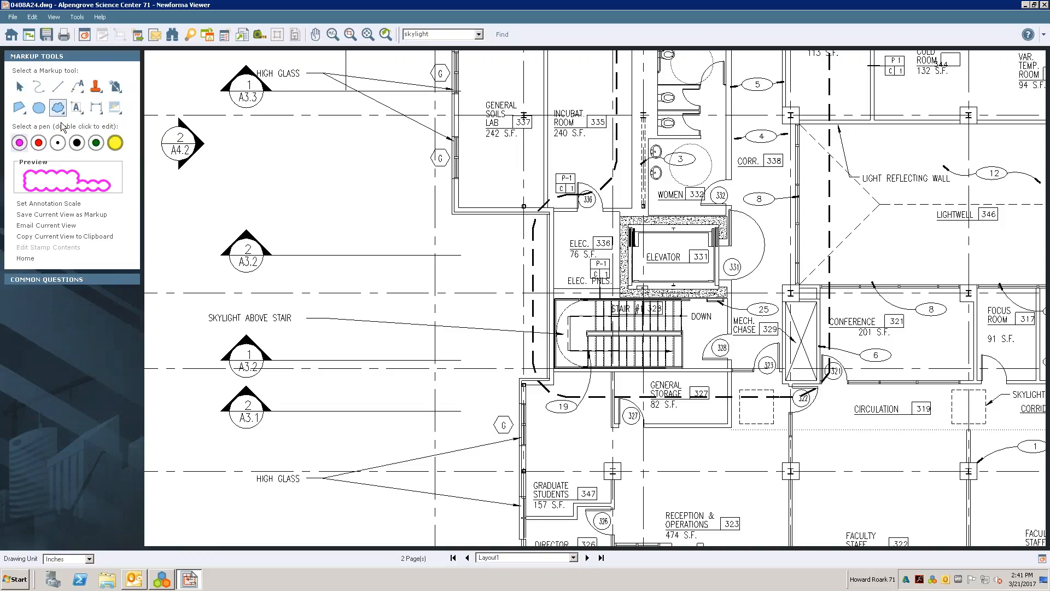
pyautogui.doubleClick(20, 143)
pyautogui.click(520, 166)
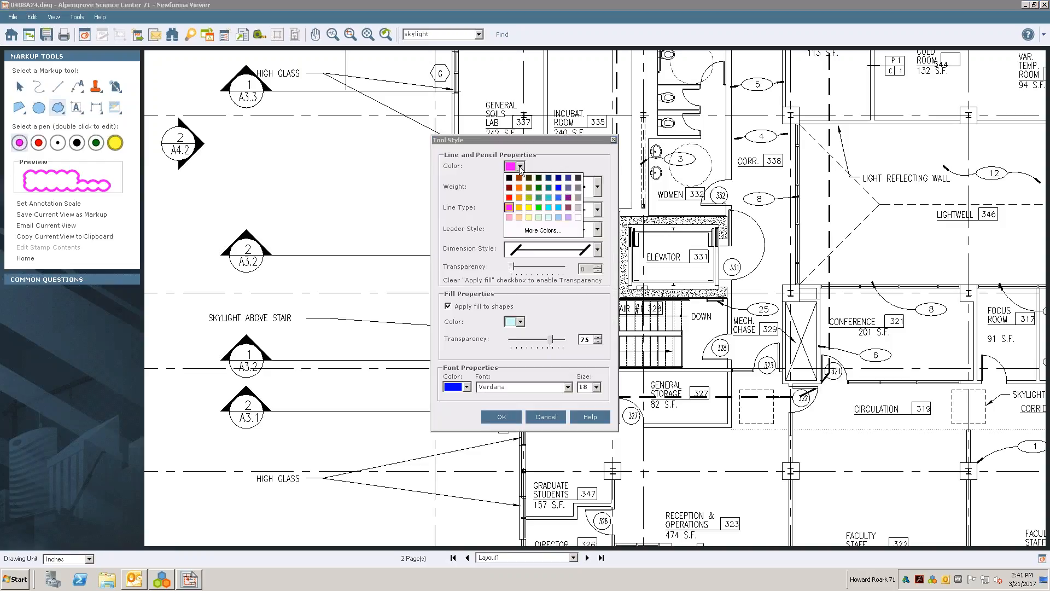
pyautogui.click(549, 207)
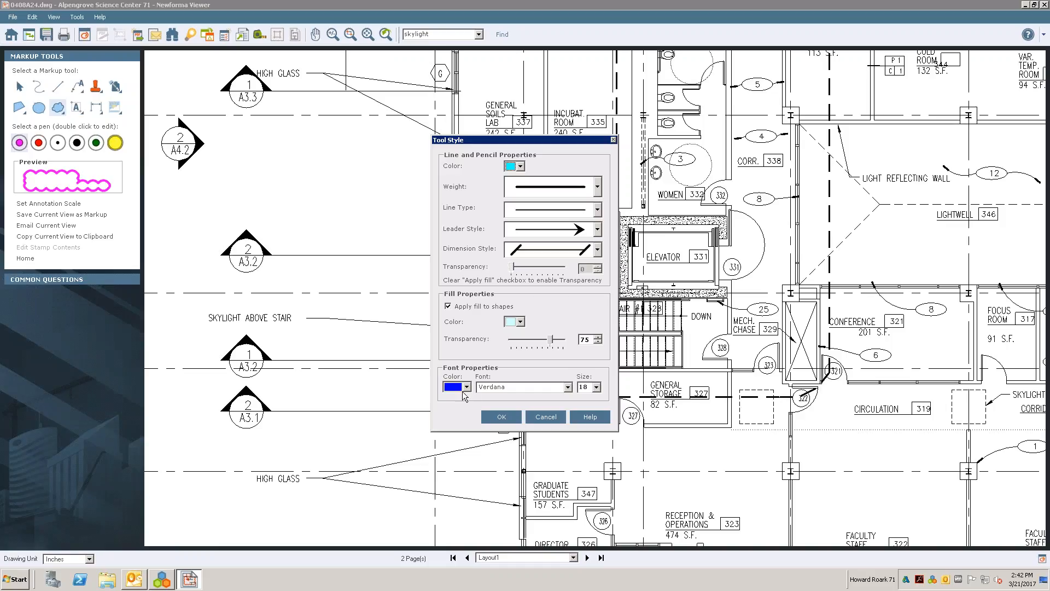
pyautogui.click(508, 419)
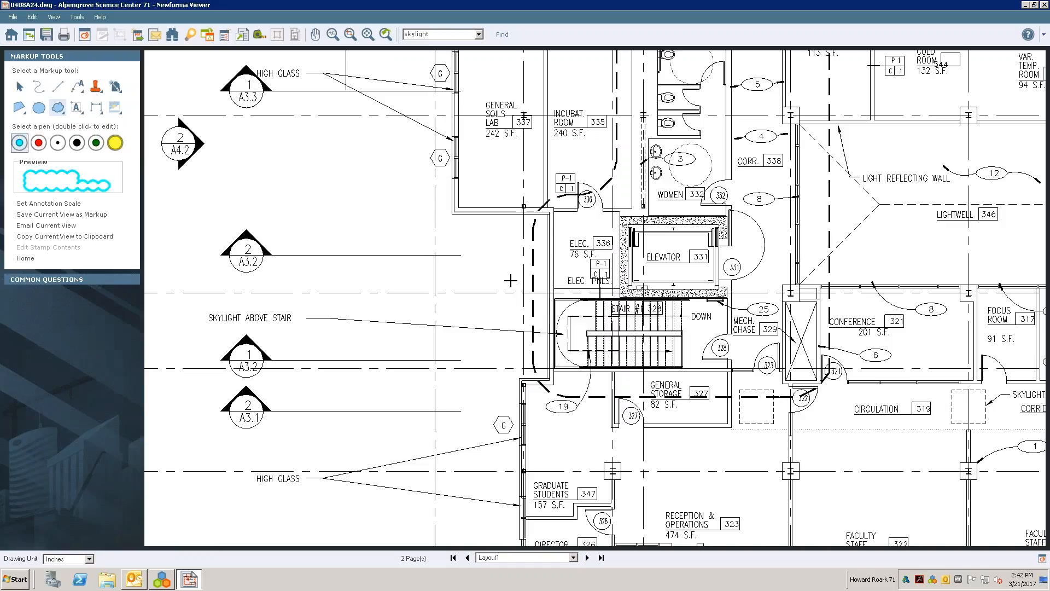
# - Draw a freehand cyan cloud around Stair #1 328 and remove the stray second cloud running up from the stair
pyautogui.moveTo(569, 280)
pyautogui.mouseDown()
pyautogui.moveTo(507, 300)
pyautogui.moveTo(492, 350)
pyautogui.moveTo(598, 430)
pyautogui.moveTo(659, 382)
pyautogui.moveTo(655, 274)
pyautogui.moveTo(556, 280)
pyautogui.mouseUp()
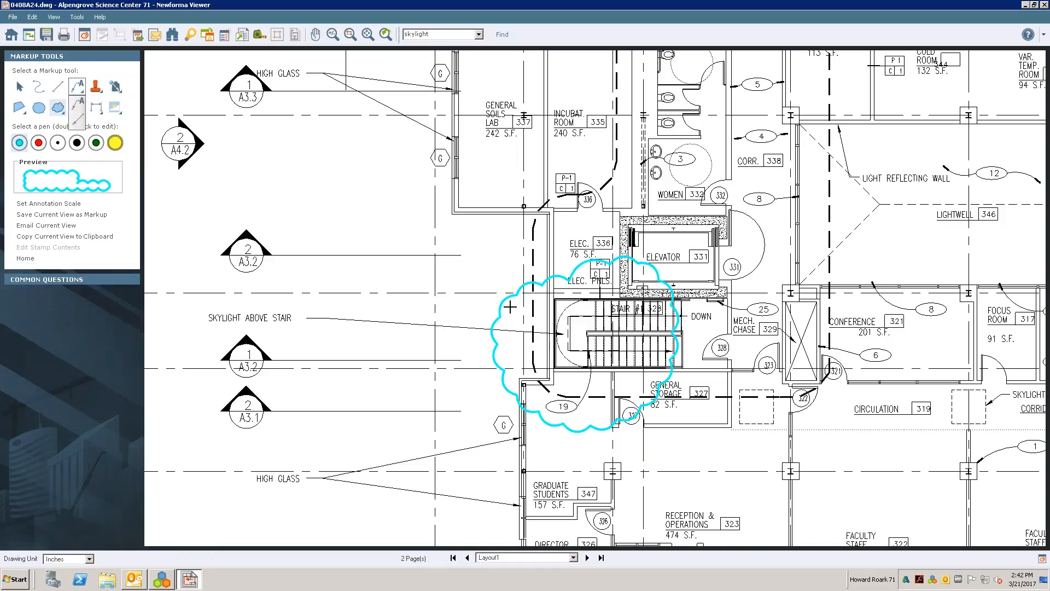
pyautogui.moveTo(555, 328)
pyautogui.mouseDown()
pyautogui.moveTo(357, 197)
pyautogui.moveTo(382, 241)
pyautogui.moveTo(554, 328)
pyautogui.mouseUp()
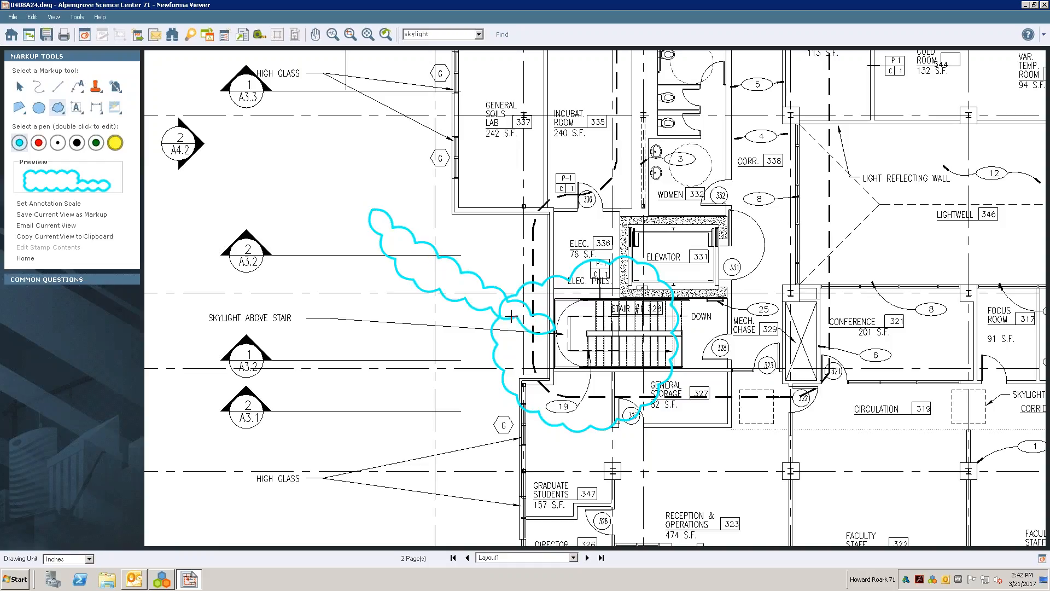
pyautogui.click(28, 263)
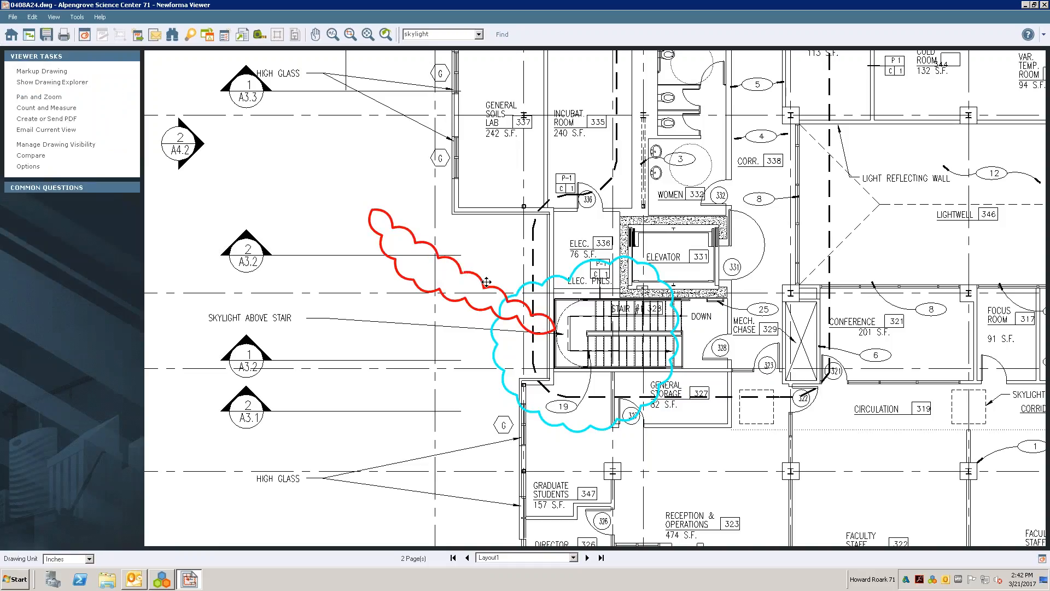
# - Add a text leader pointing to the skylight in the clouded stair, reading "Please check location of skylight for stairwell"
pyautogui.click(84, 35)
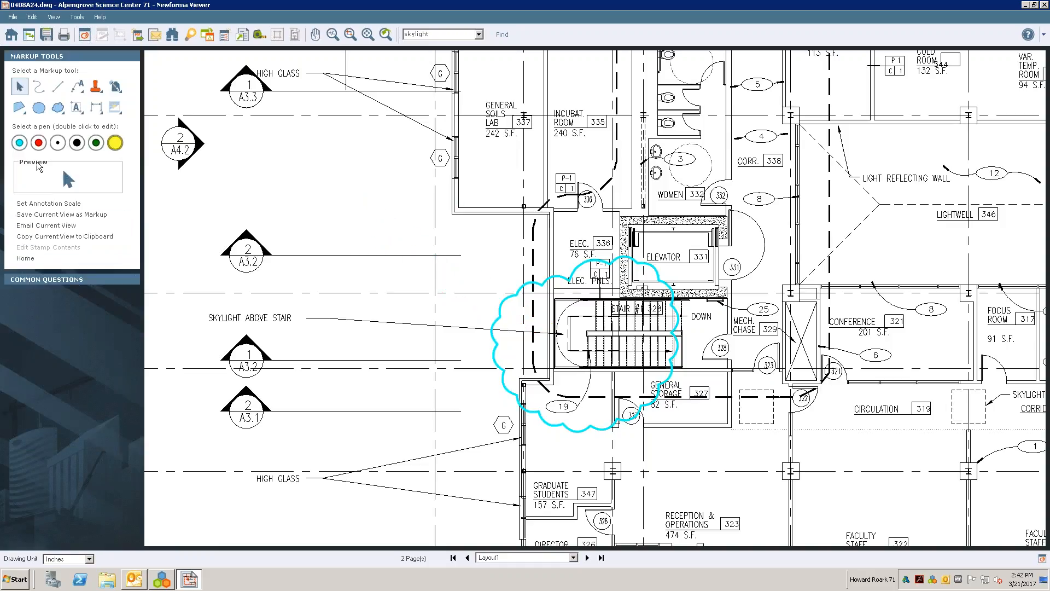
pyautogui.click(77, 86)
pyautogui.click(82, 105)
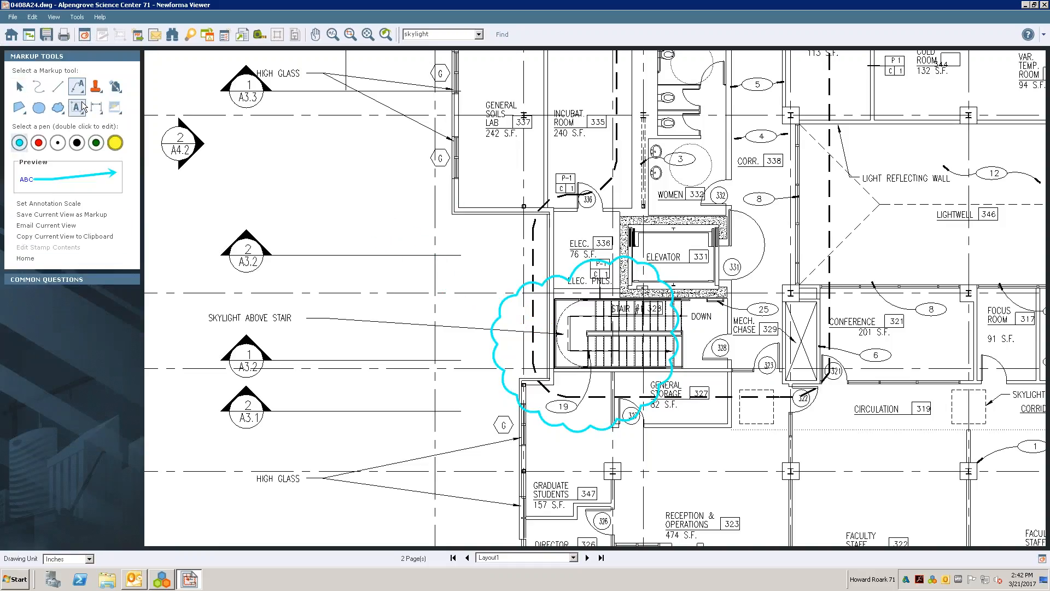
pyautogui.moveTo(550, 316)
pyautogui.mouseDown()
pyautogui.moveTo(295, 195)
pyautogui.moveTo(298, 173)
pyautogui.mouseUp()
pyautogui.write('Please check lo')
pyautogui.write('cation of skyli')
pyautogui.write('ght for ski')
pyautogui.press('BackSpace')
pyautogui.press('BackSpace')
pyautogui.write('tairwell')
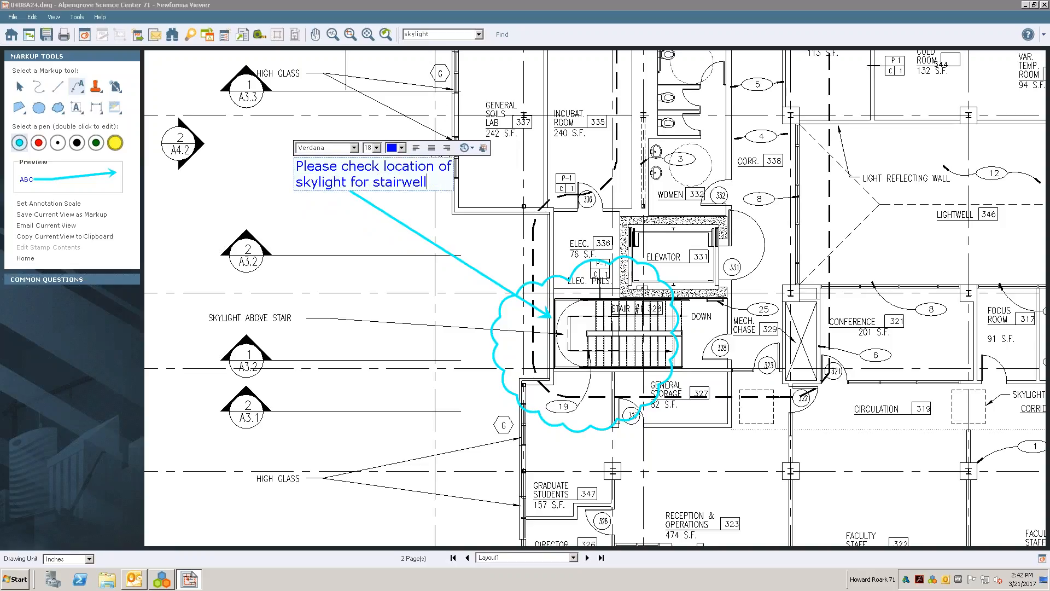
pyautogui.click(90, 315)
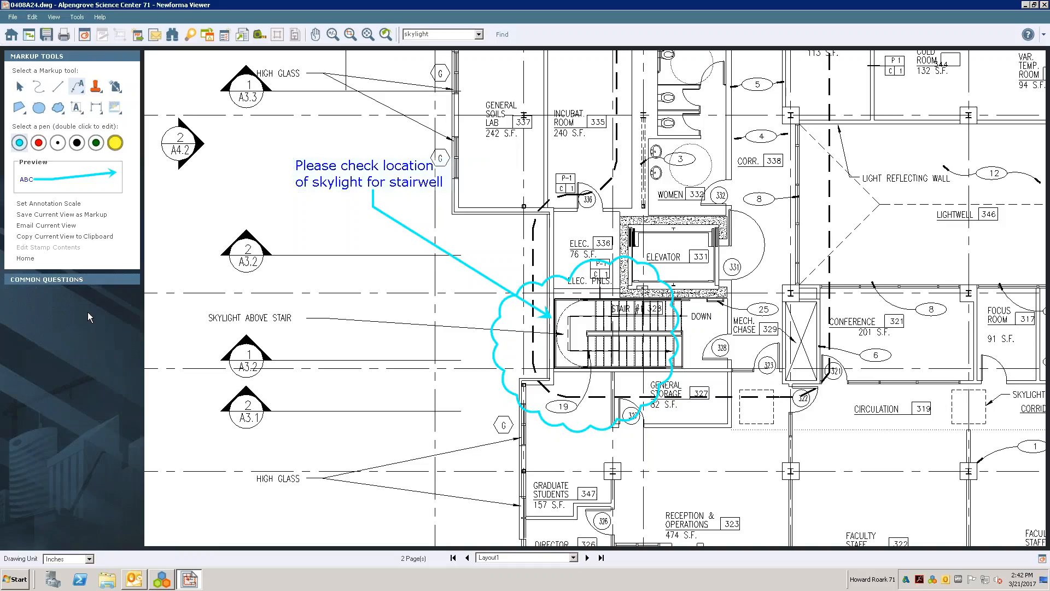
# - Move the skylight note farther from the clouded stair and add a second leader pointing to Mech. Chase 329
pyautogui.click(26, 258)
pyautogui.moveTo(301, 216); pyautogui.dragTo(218, 238)
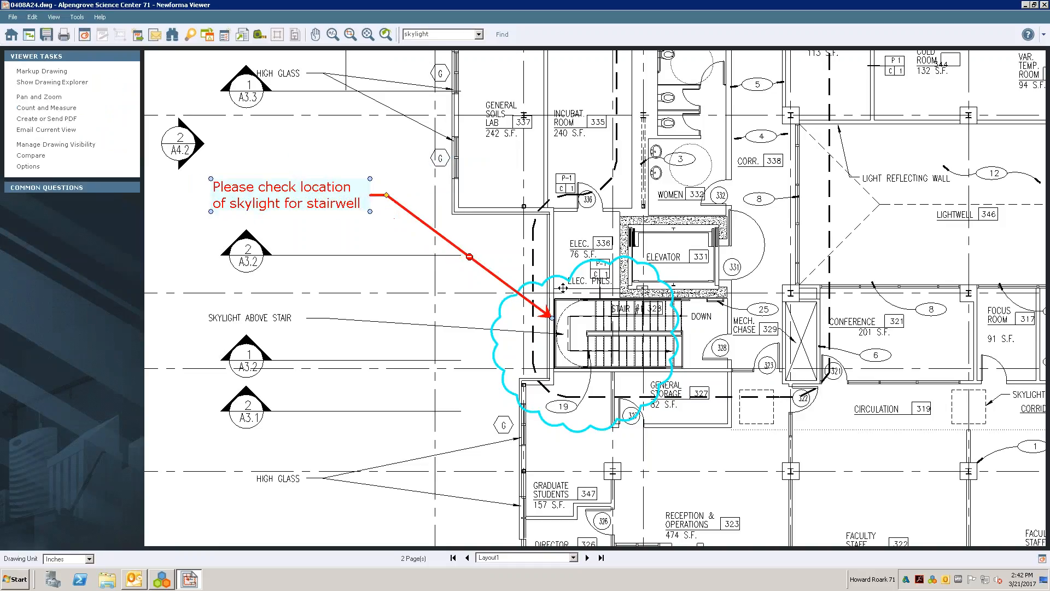
pyautogui.rightClick(324, 185)
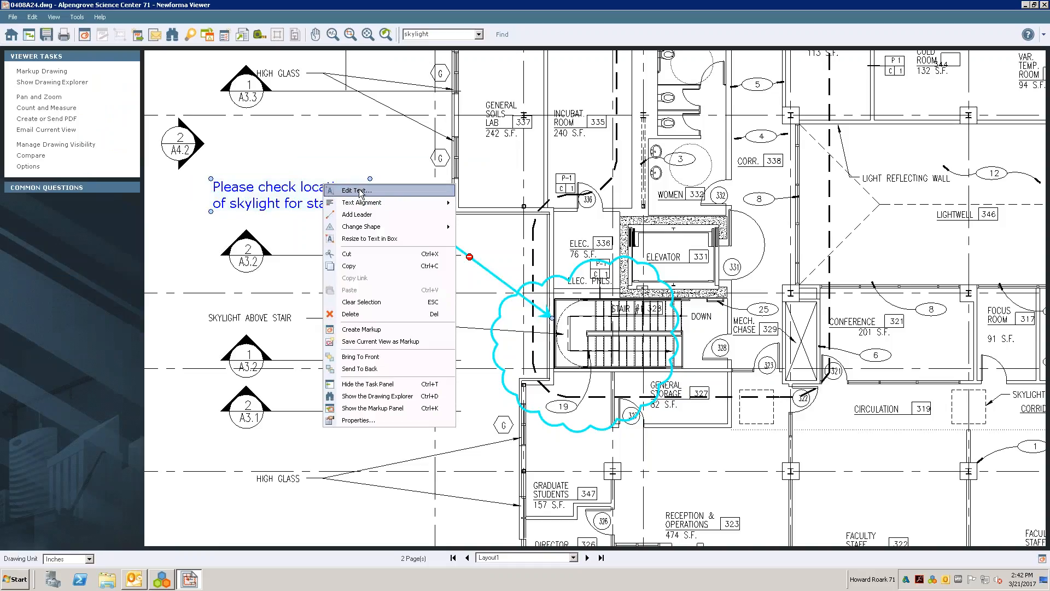
pyautogui.moveTo(366, 206)
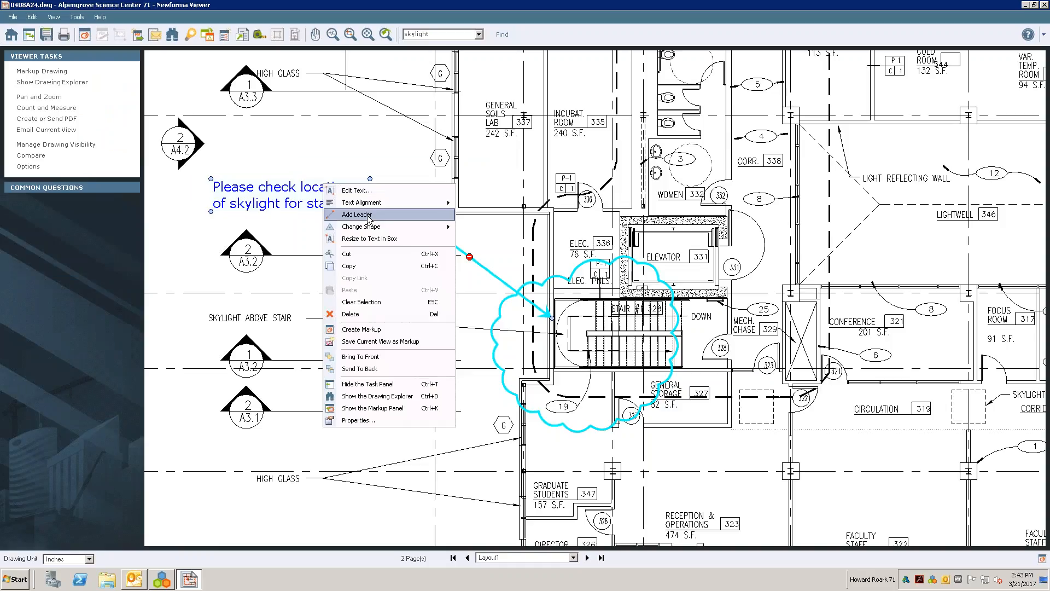
pyautogui.click(369, 219)
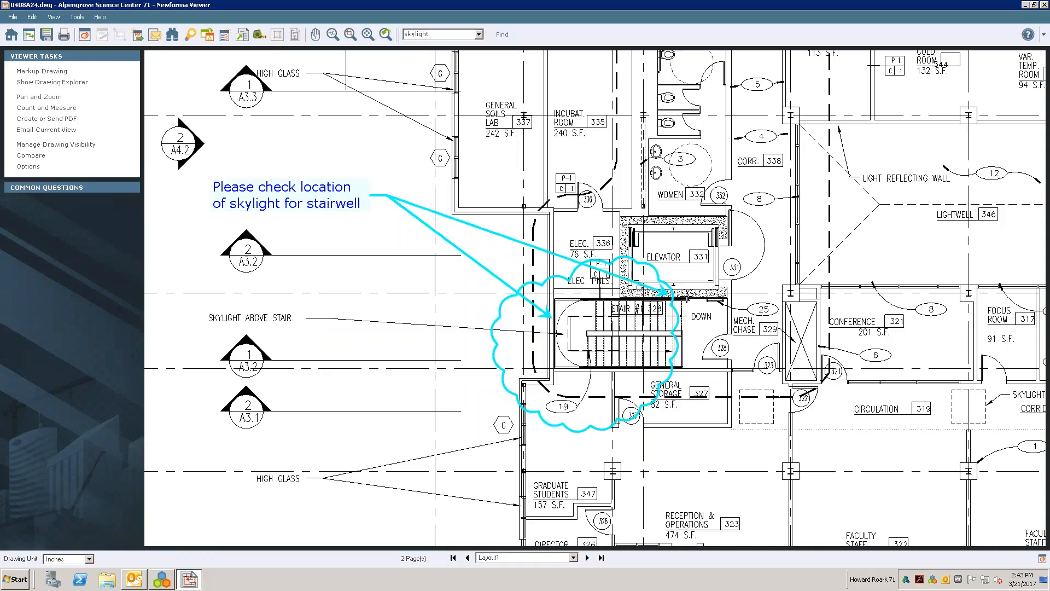
pyautogui.click(741, 320)
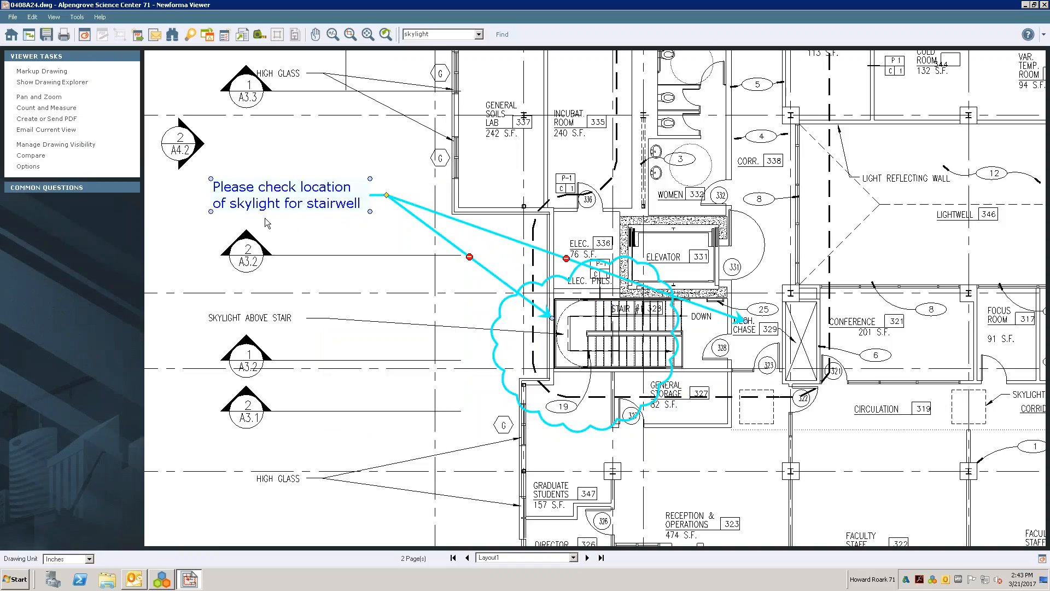
# - Change the skylight note's shape to a box with rounded ends and move it up beside the 2/A4.2 section marker
pyautogui.rightClick(273, 204)
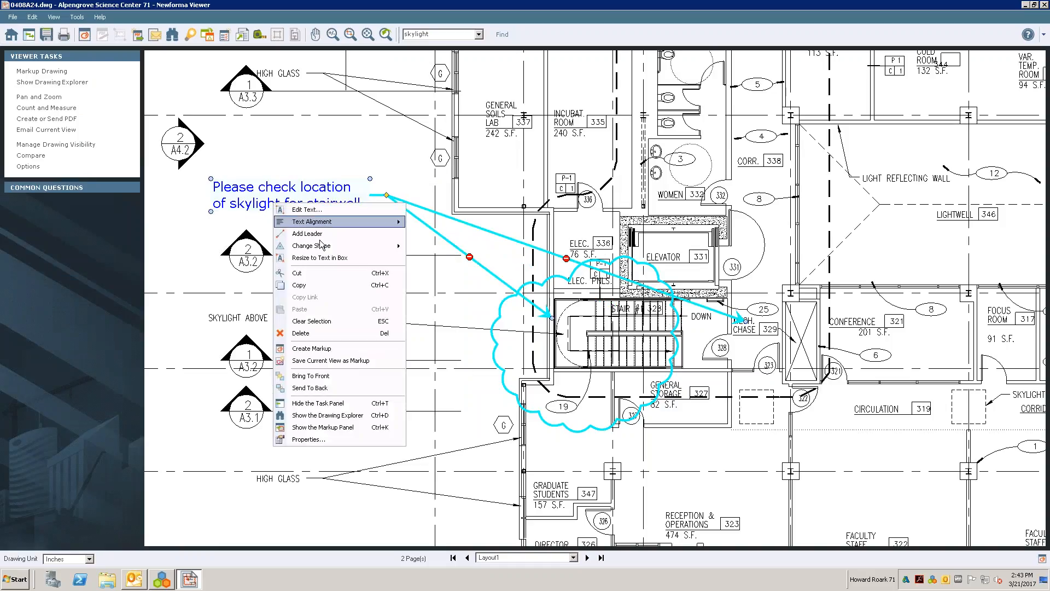
pyautogui.moveTo(323, 247)
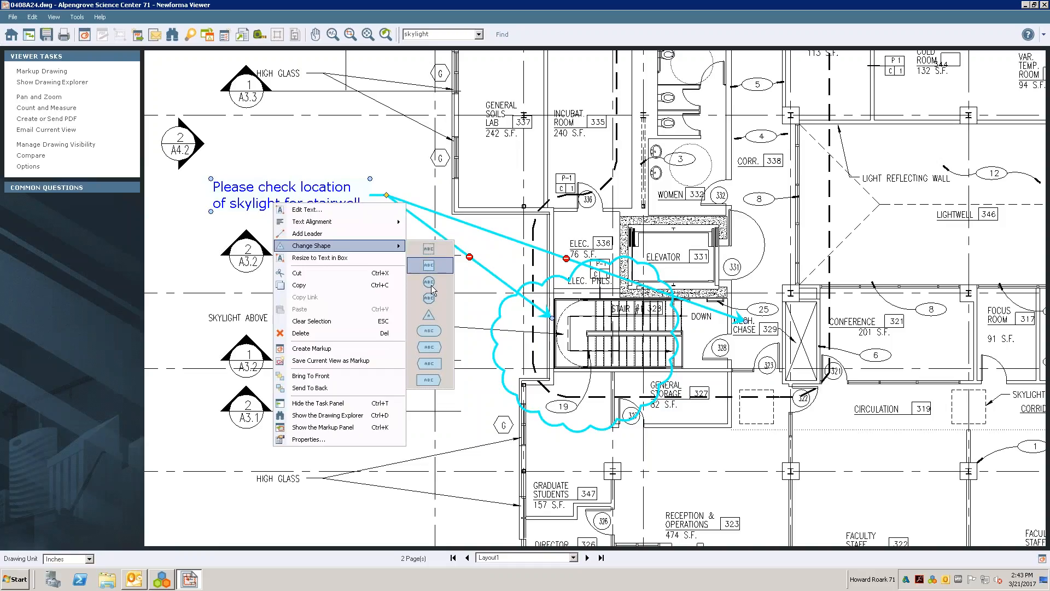
pyautogui.click(429, 330)
pyautogui.moveTo(316, 209); pyautogui.dragTo(330, 147)
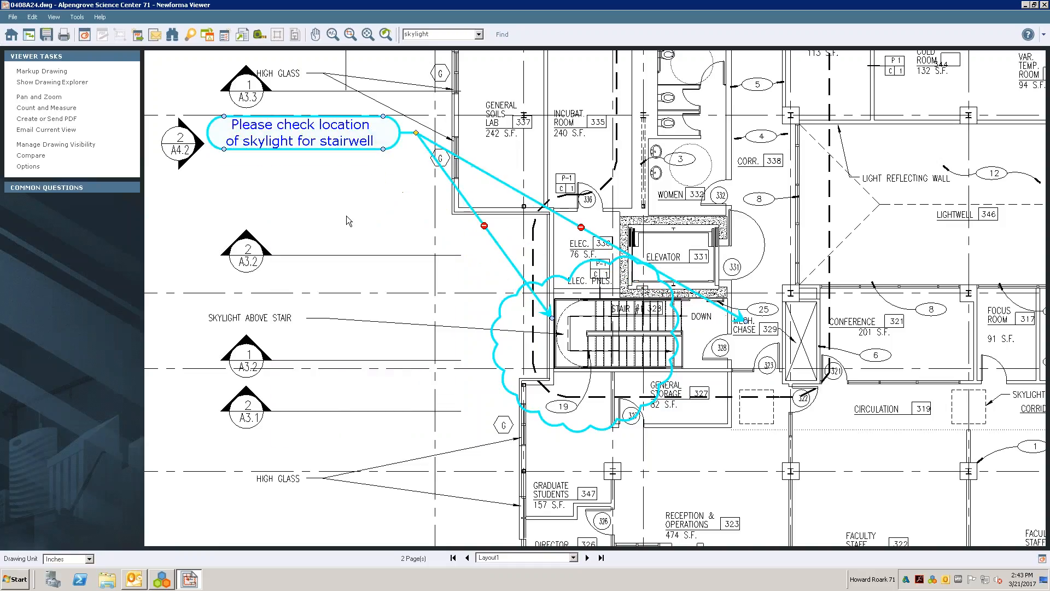
pyautogui.click(347, 217)
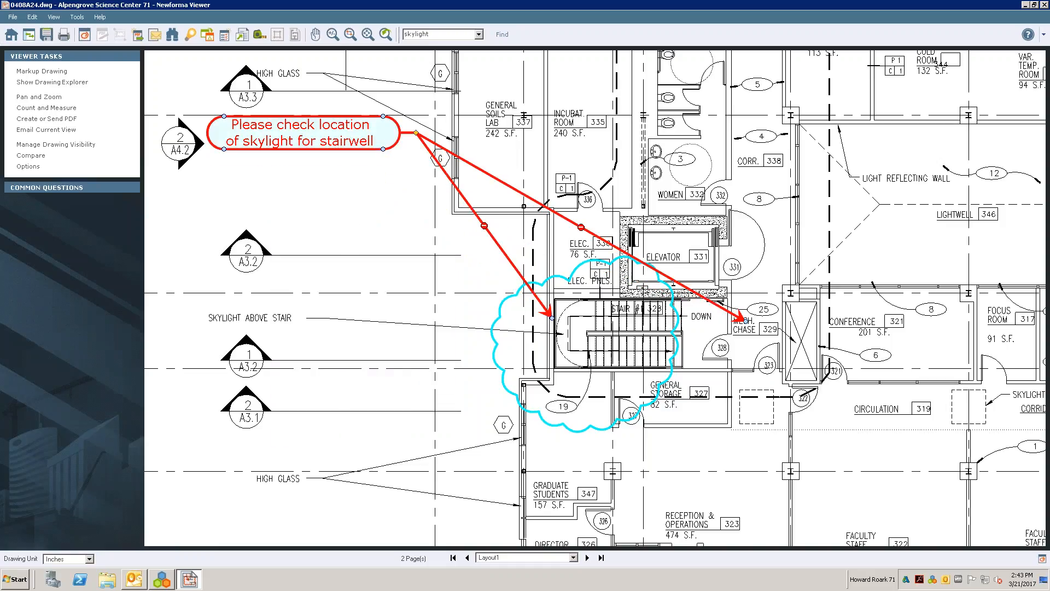
# - Close the marked-up drawing and save its new markup session as "Skylight 032117 HR"
pyautogui.scroll(-2, 482, 216)
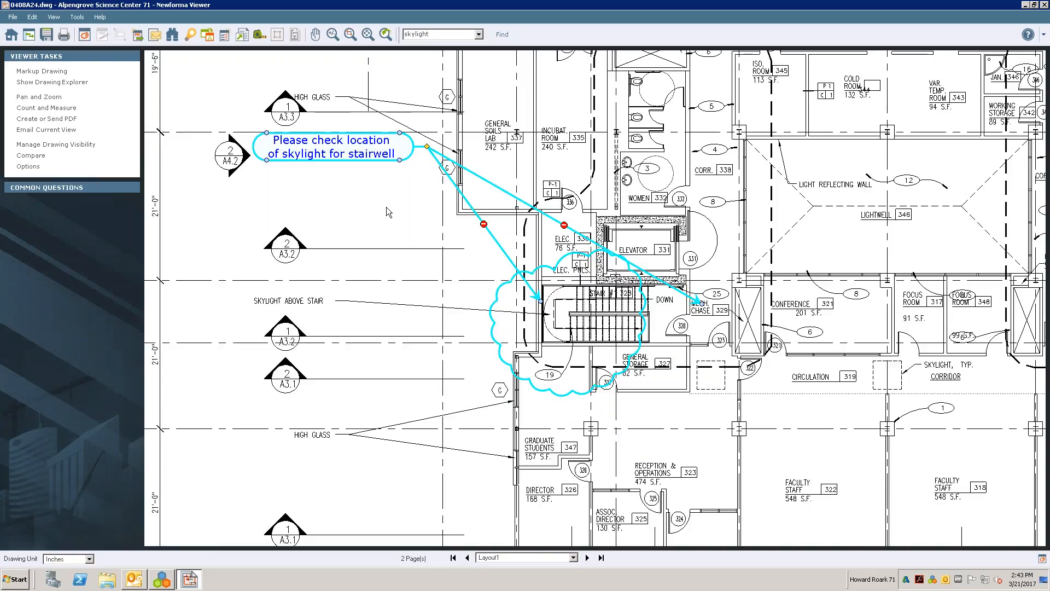
pyautogui.scroll(-1, 385, 205)
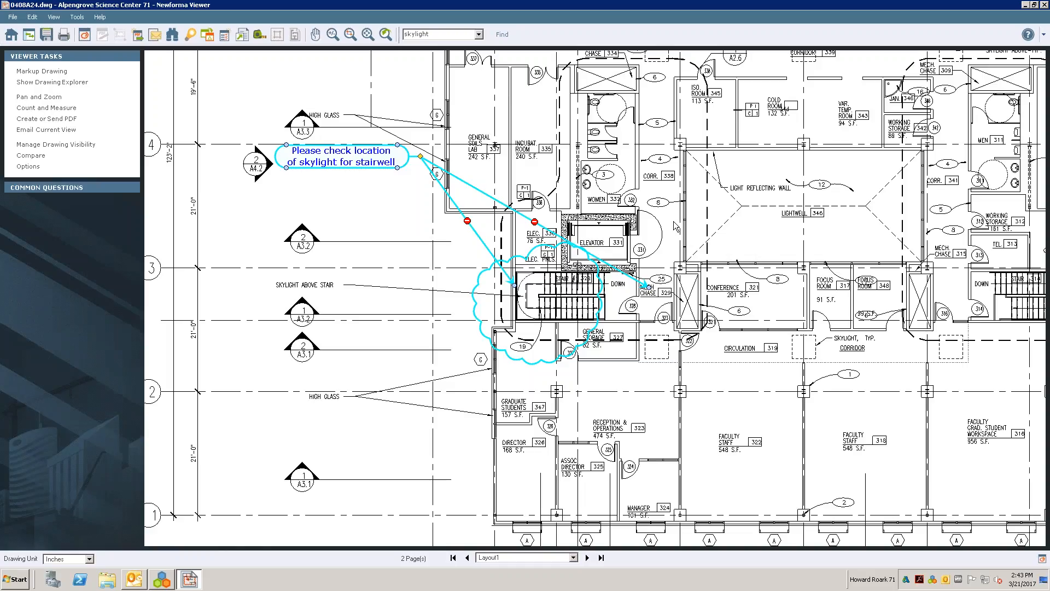
pyautogui.click(1045, 6)
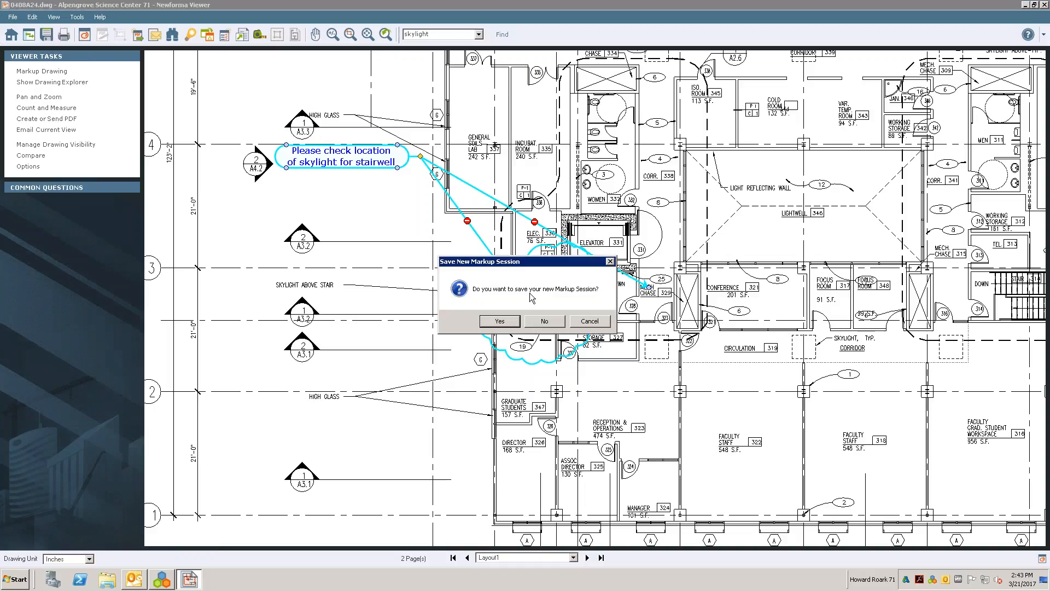
pyautogui.click(499, 324)
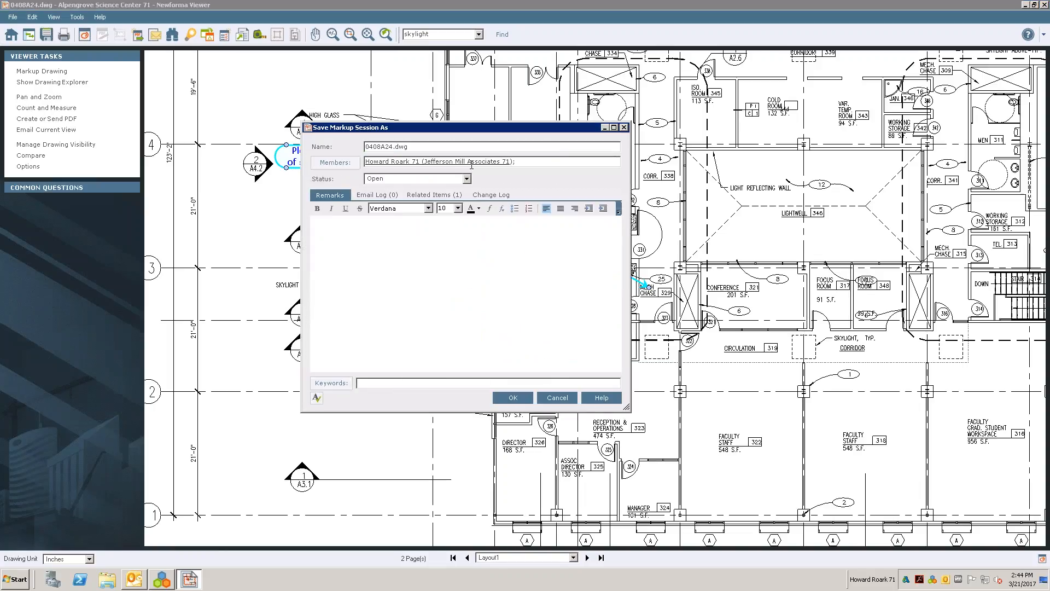
pyautogui.doubleClick(407, 147)
pyautogui.write('Skylight 032117 HR')
pyautogui.press('Return')
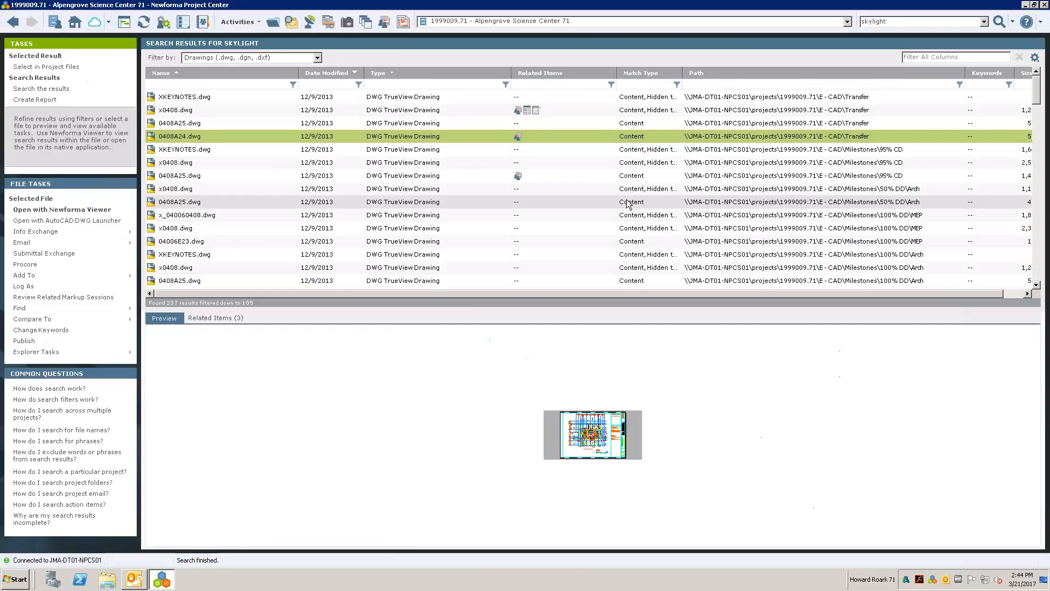
# - Refresh the search results in Newforma Project Center and view the related items of 0408A24.dwg
pyautogui.click(146, 24)
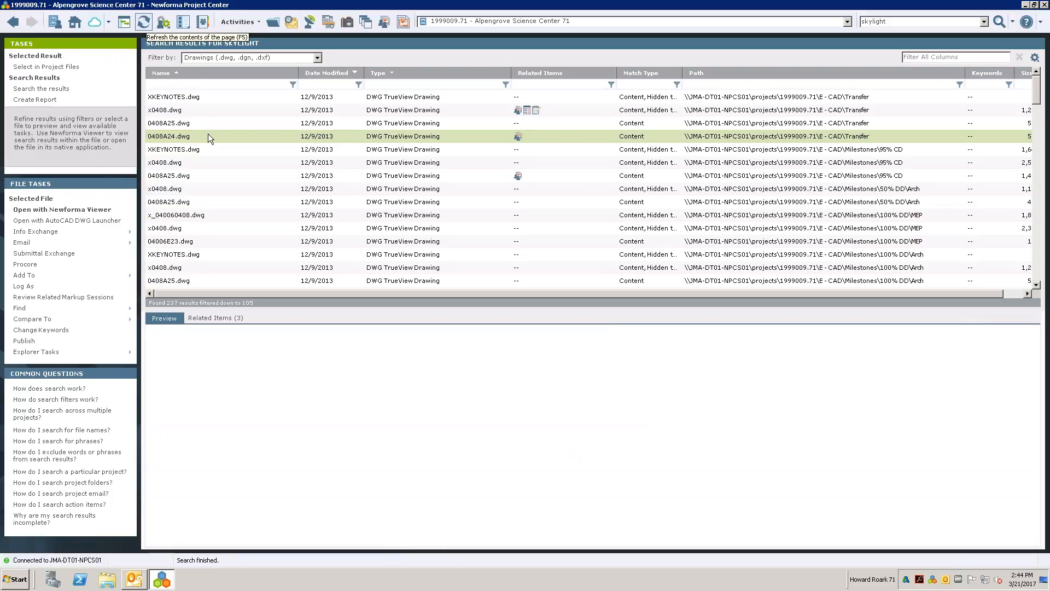
pyautogui.click(208, 319)
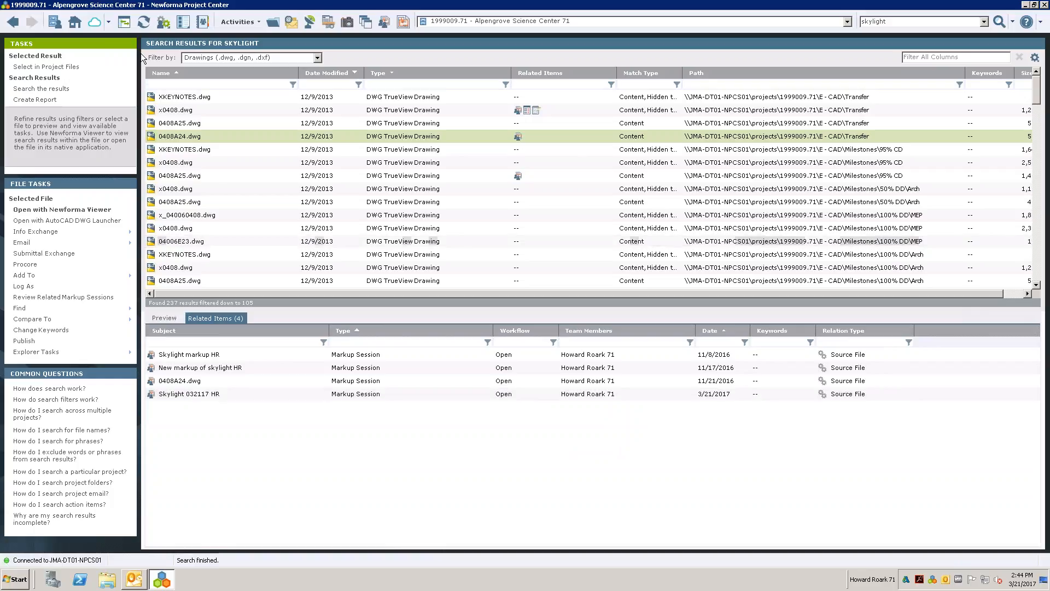
pyautogui.click(144, 25)
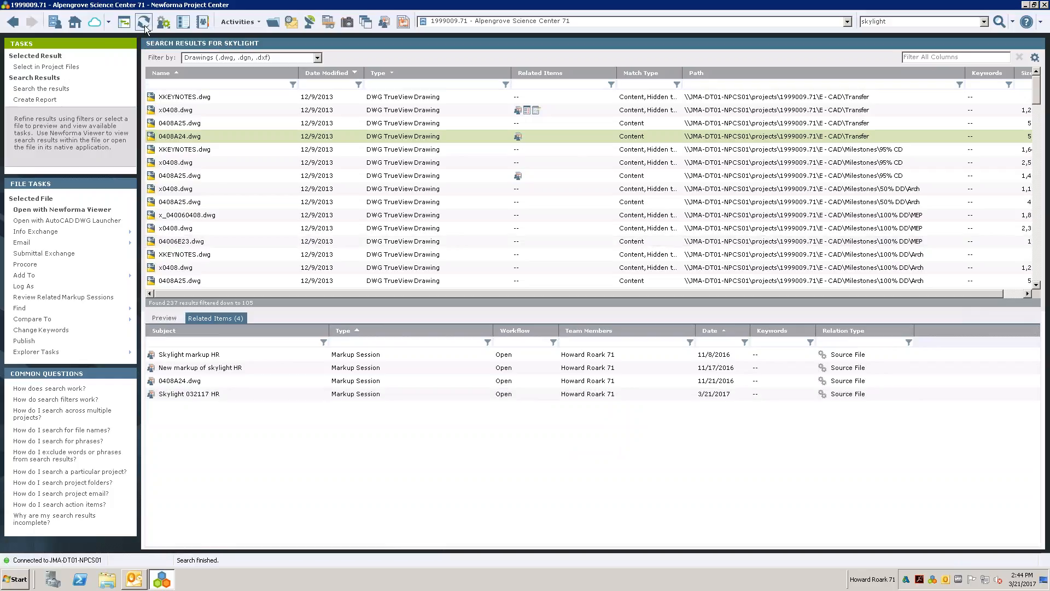
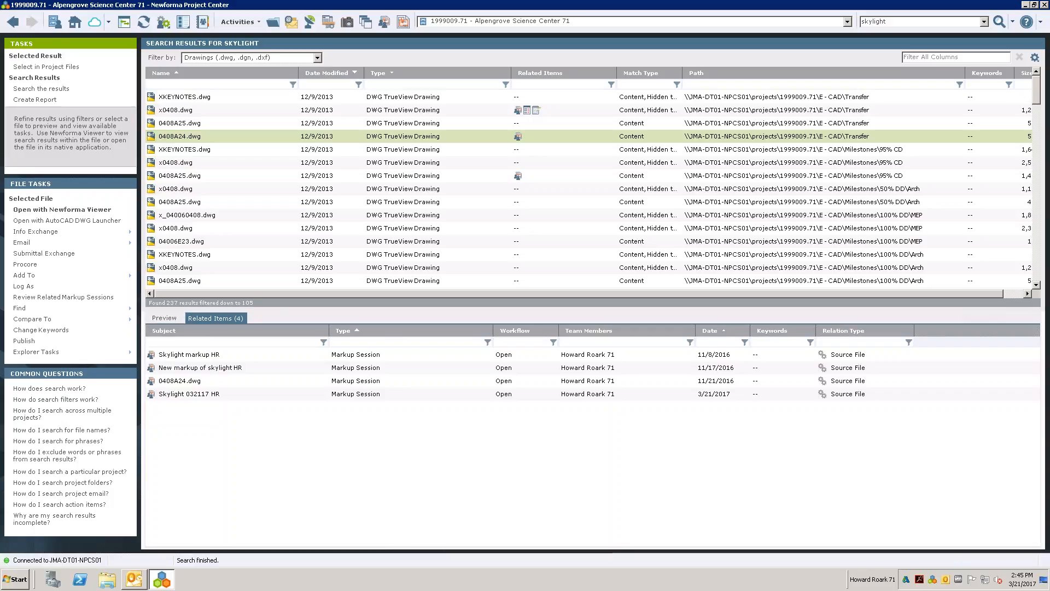
# - Open 0408A24.dwg in the viewer and list its markup sessions, enlarging the dialog and widening the Name and Date Created columns
pyautogui.click(216, 135)
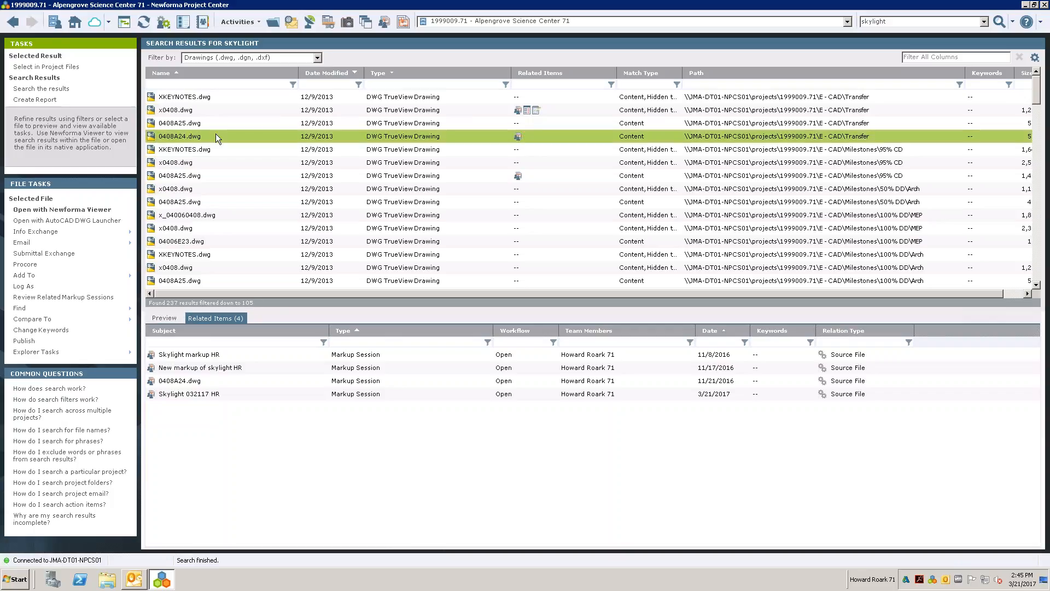
pyautogui.doubleClick(217, 136)
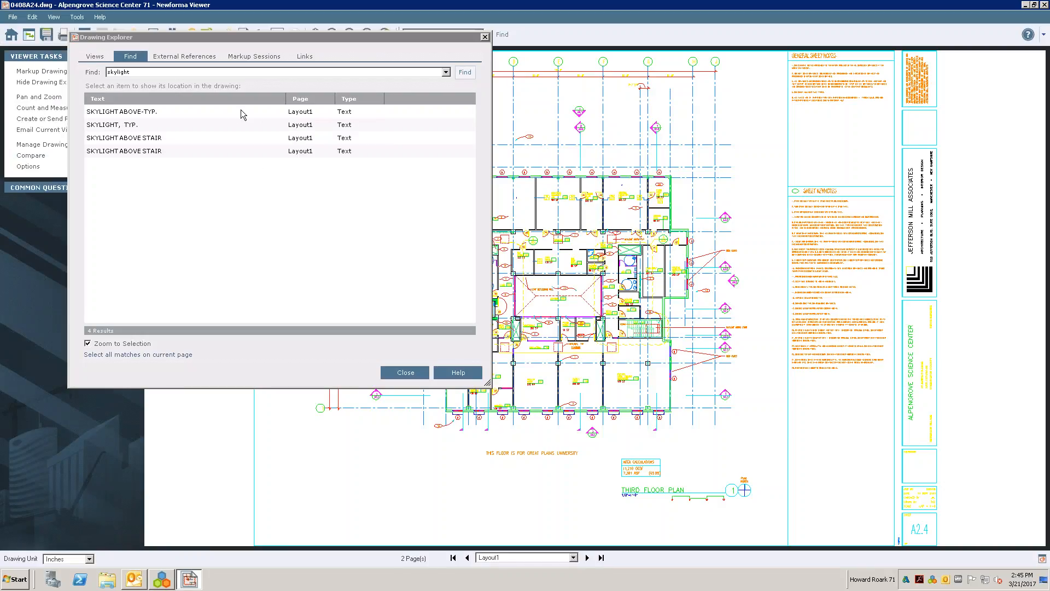
pyautogui.click(232, 59)
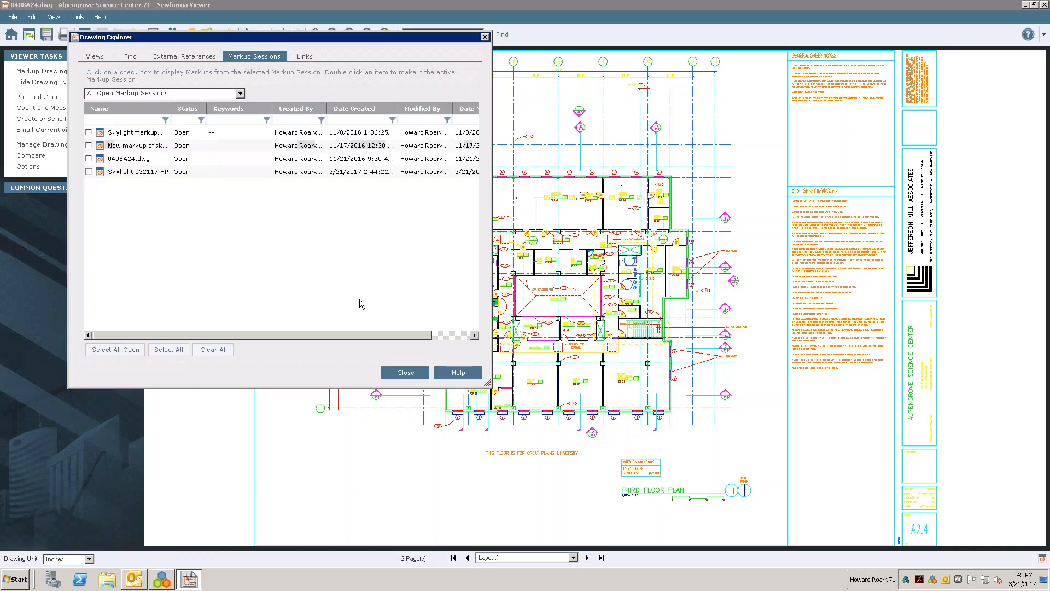
pyautogui.moveTo(534, 402); pyautogui.dragTo(698, 505)
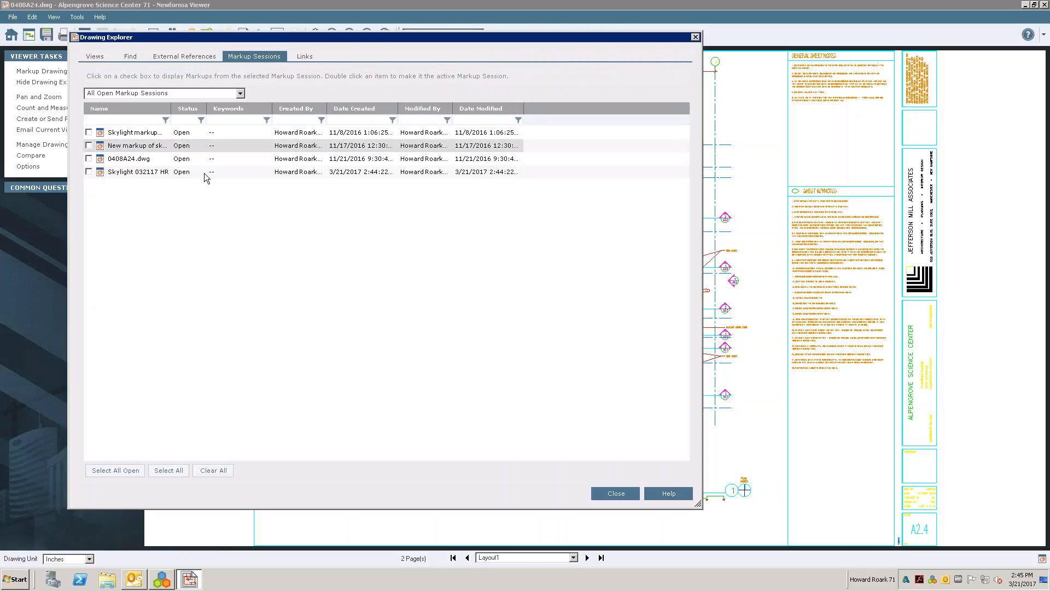
pyautogui.moveTo(172, 108); pyautogui.dragTo(247, 108)
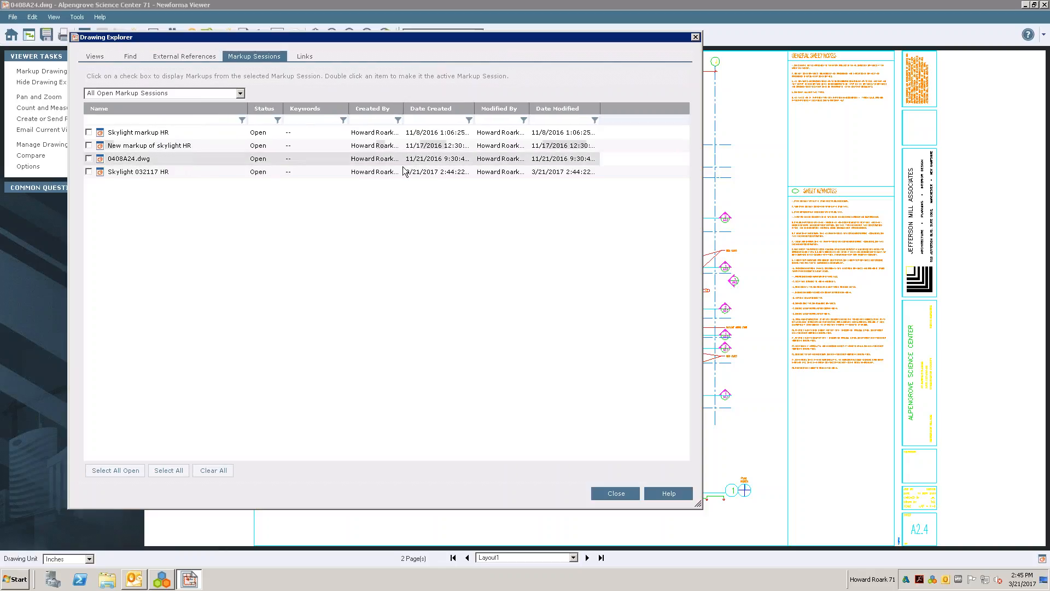
pyautogui.moveTo(474, 110); pyautogui.dragTo(559, 109)
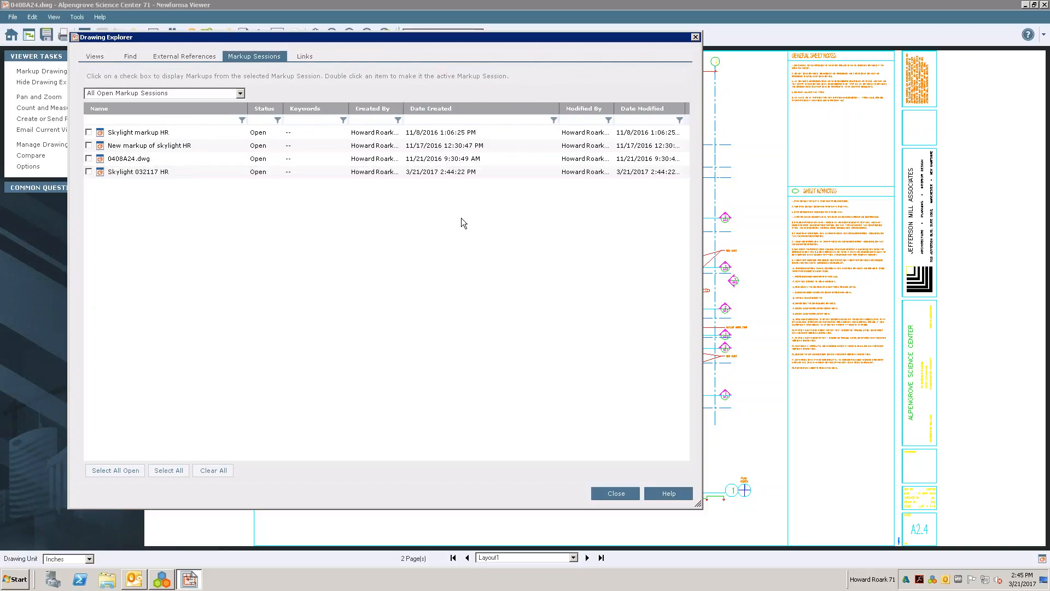
# - Display all four open markup sessions on the drawing and close the Drawing Explorer
pyautogui.click(88, 132)
pyautogui.click(89, 145)
pyautogui.click(88, 159)
pyautogui.click(601, 493)
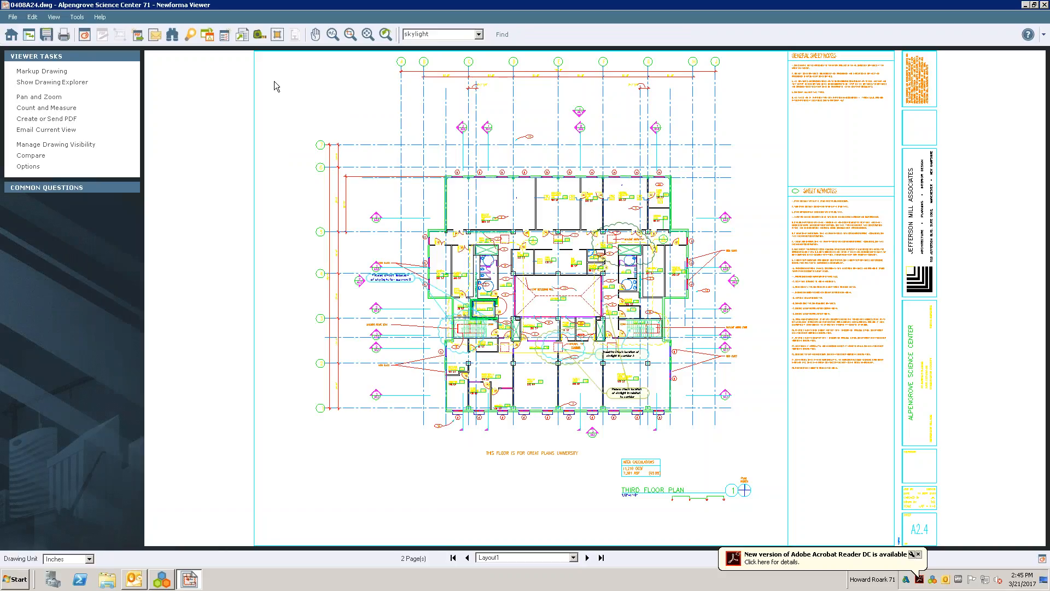
# - Show the drawing in black and white and zoom to the marked-up part of the third floor plan
pyautogui.click(295, 36)
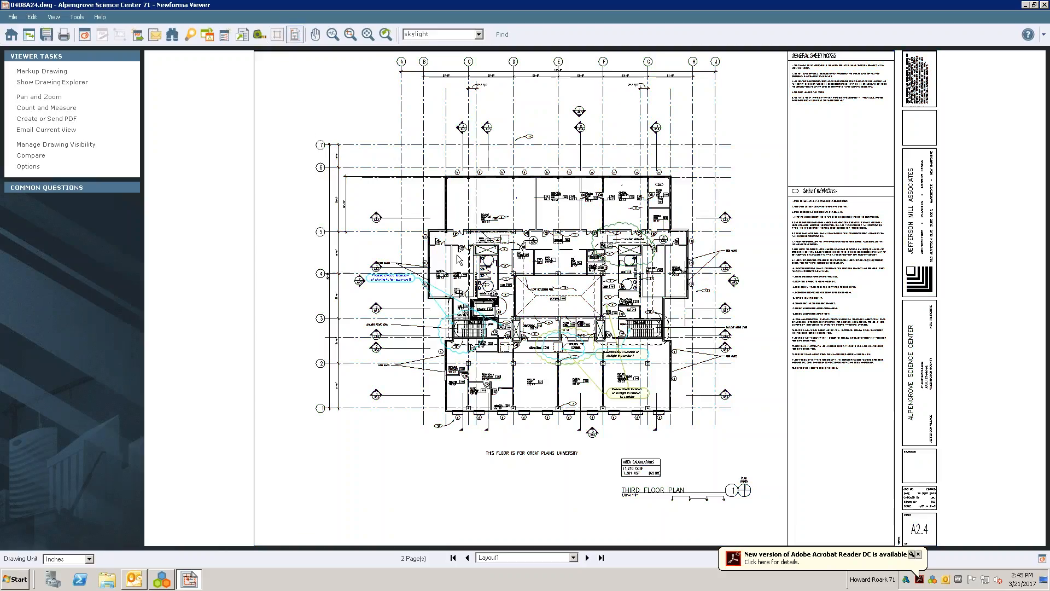
pyautogui.click(349, 36)
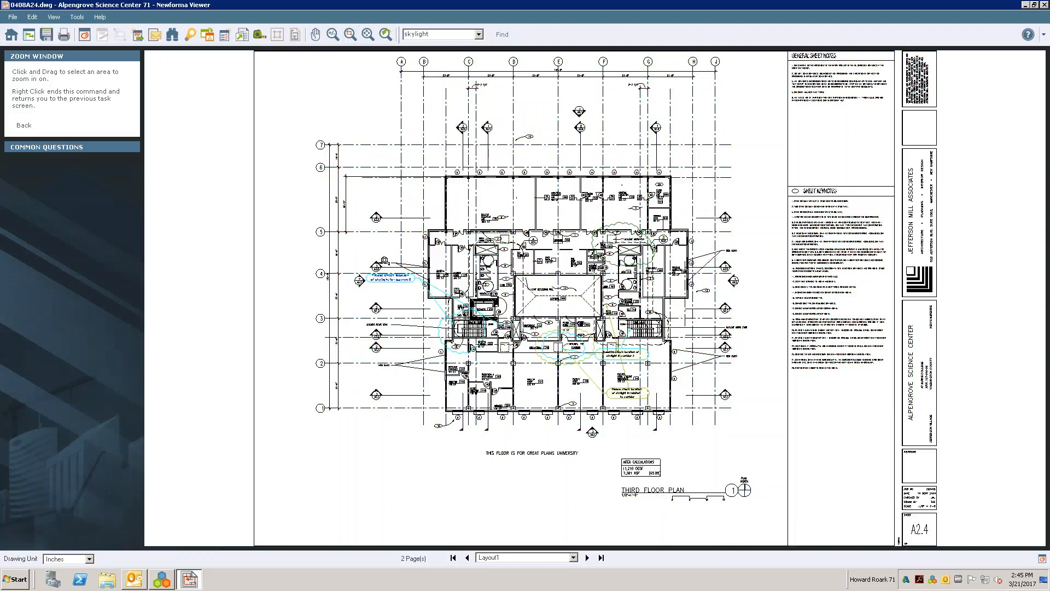
pyautogui.moveTo(359, 262); pyautogui.dragTo(754, 422)
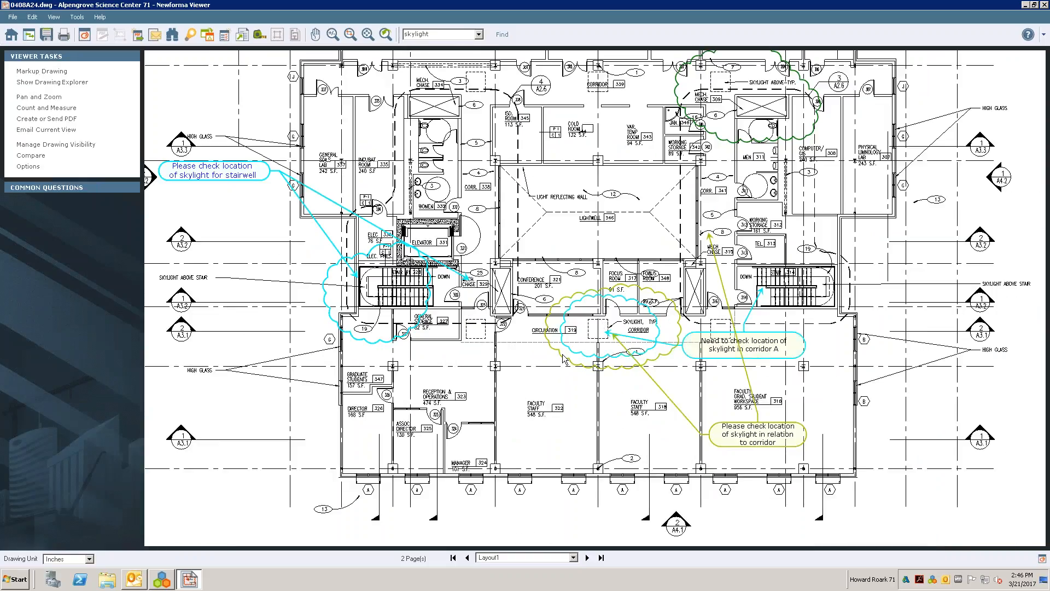
pyautogui.scroll(-1, 562, 353)
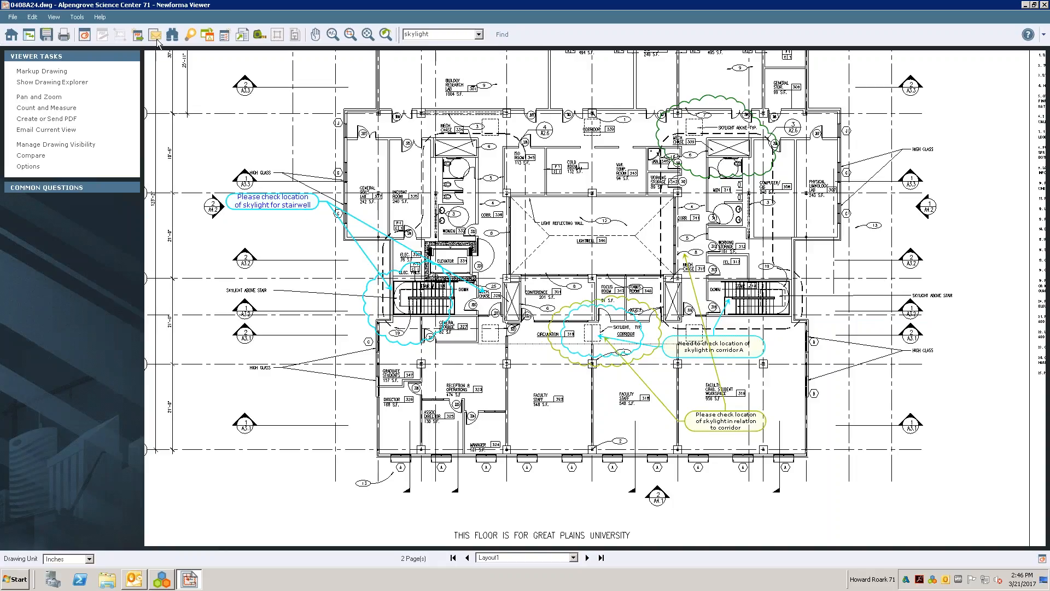
# - Save the marked-up drawing as a PDF on the Desktop, outside the project, named "Training March 21 2017 markups"
pyautogui.click(137, 35)
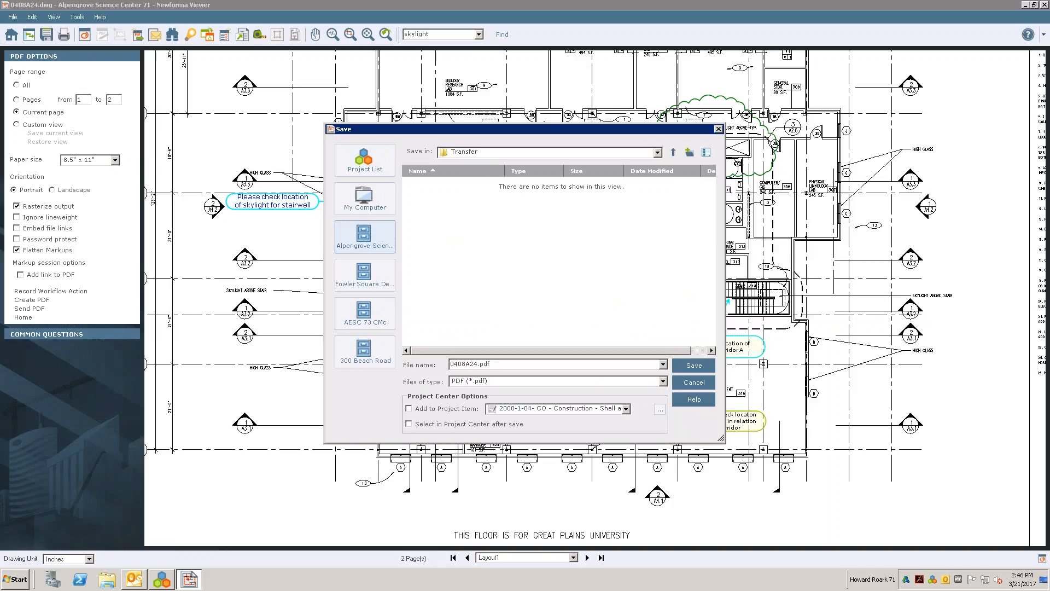
pyautogui.click(369, 206)
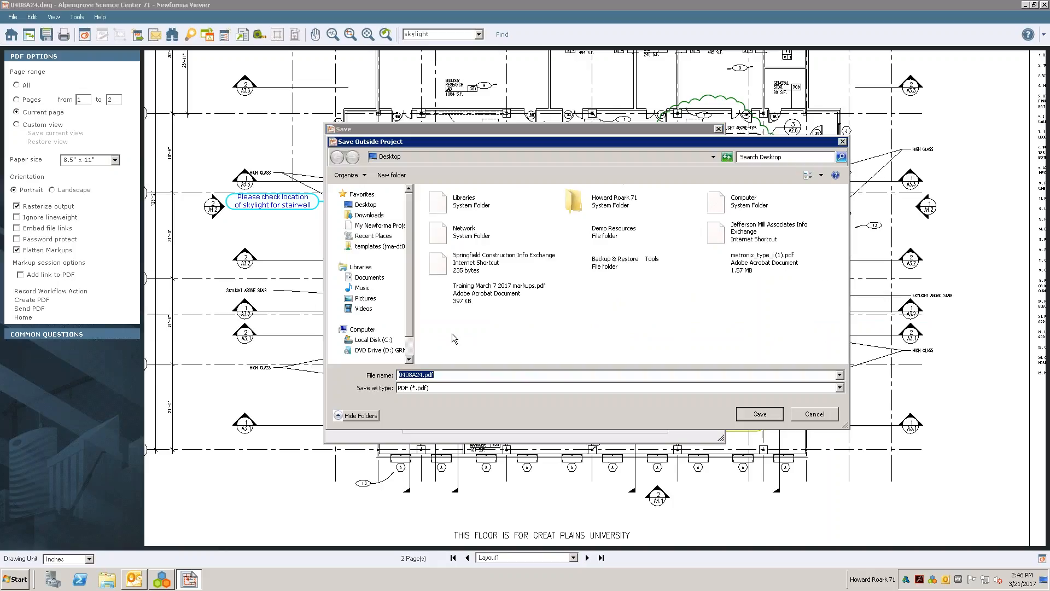
pyautogui.write('Training march')
pyautogui.press('BackSpace')
pyautogui.press('BackSpace')
pyautogui.press('BackSpace')
pyautogui.press('BackSpace')
pyautogui.write('March 21 2017')
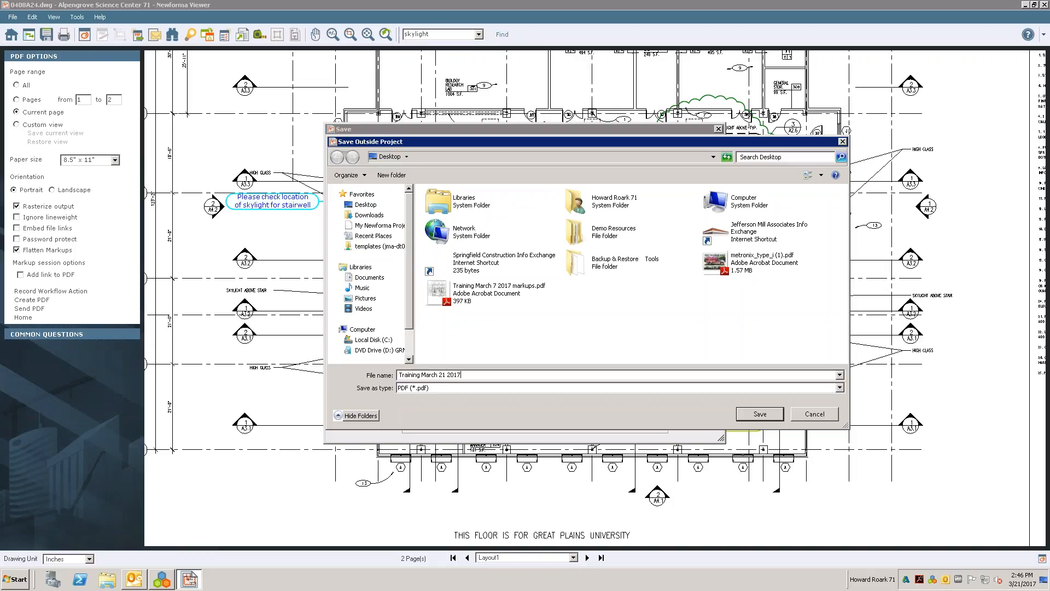
pyautogui.write('markups')
pyautogui.press('Return')
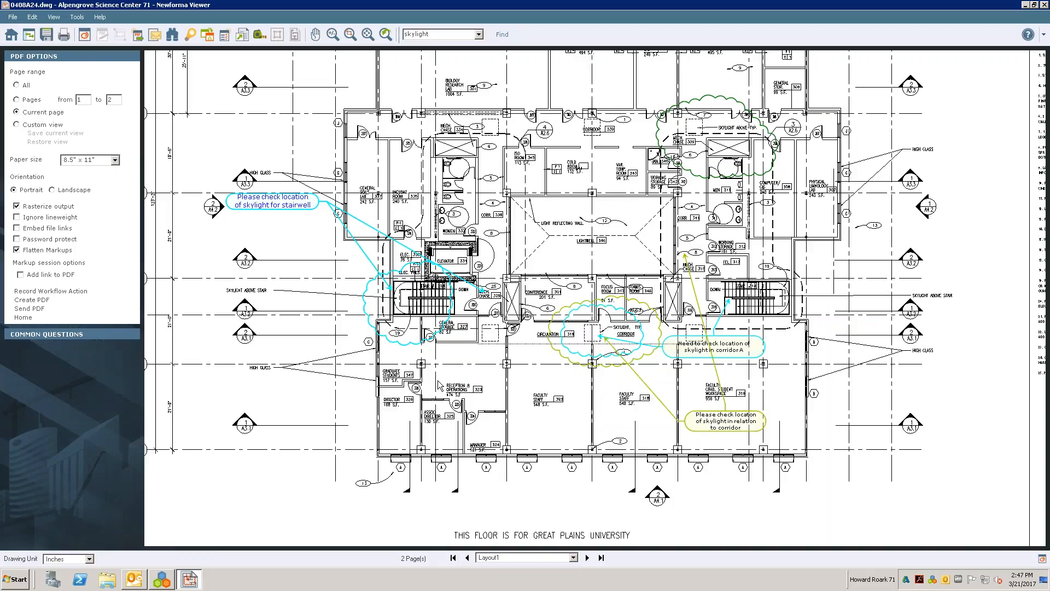
# - Hide the "New markup of skylight HR" and "0408A24.dwg" markup sessions on the drawing
pyautogui.click(172, 36)
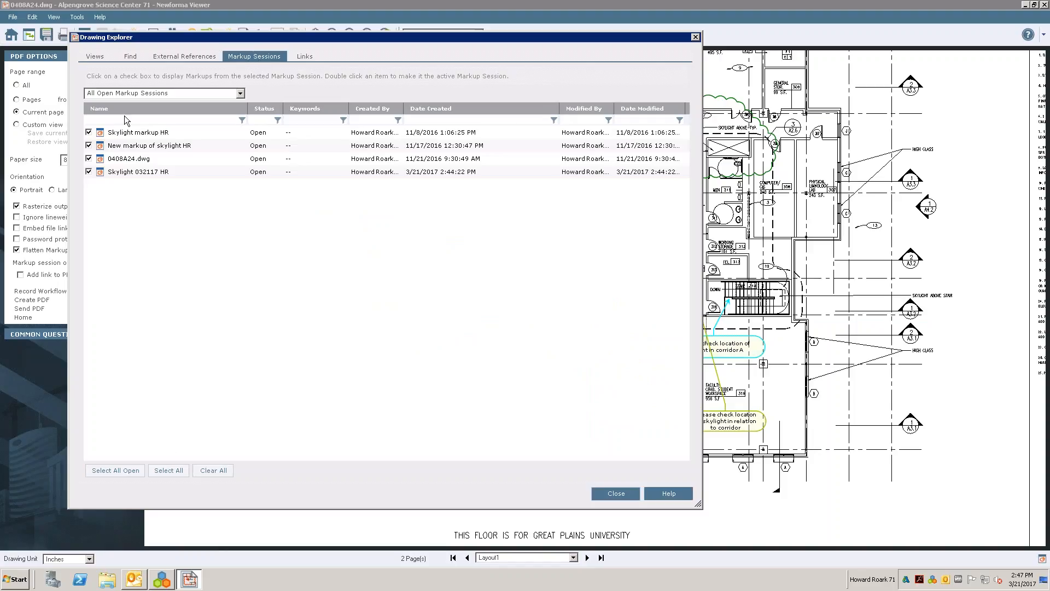
pyautogui.click(88, 145)
pyautogui.click(89, 159)
pyautogui.click(616, 493)
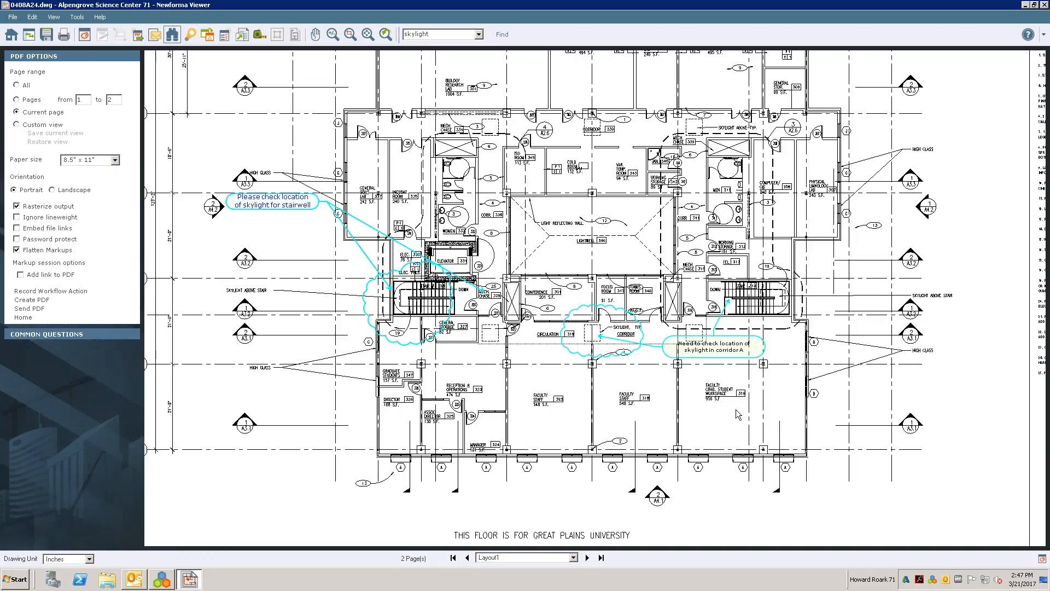
# - Close the drawing viewer and open the project email of Alpengrove Science Center 71 from its home page
pyautogui.click(1043, 6)
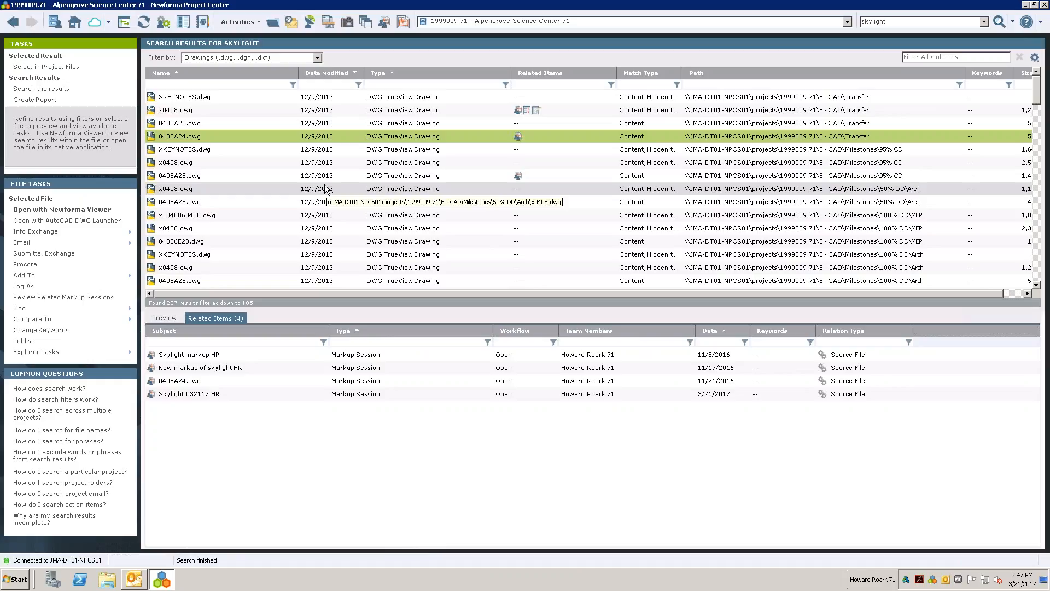
pyautogui.click(77, 25)
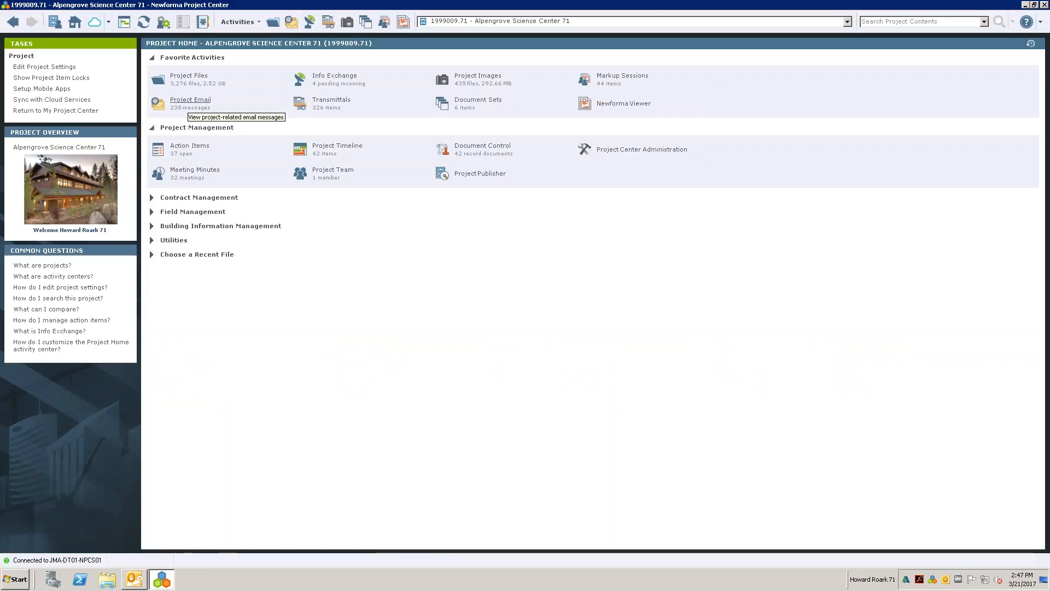
pyautogui.click(190, 100)
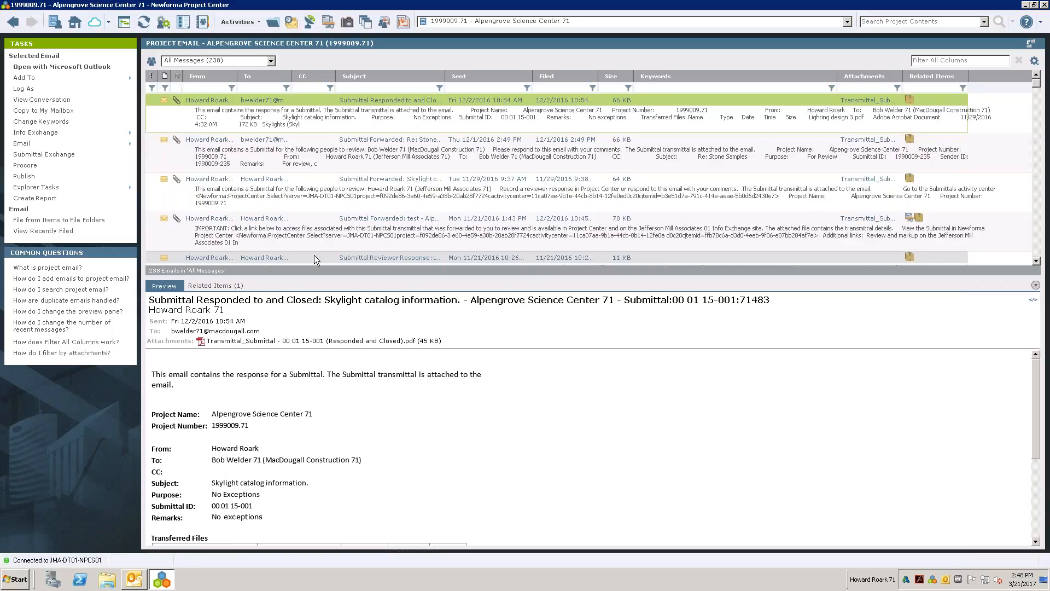
# - Filter the project emails by a sender's first name and clear the filter again
pyautogui.click(189, 89)
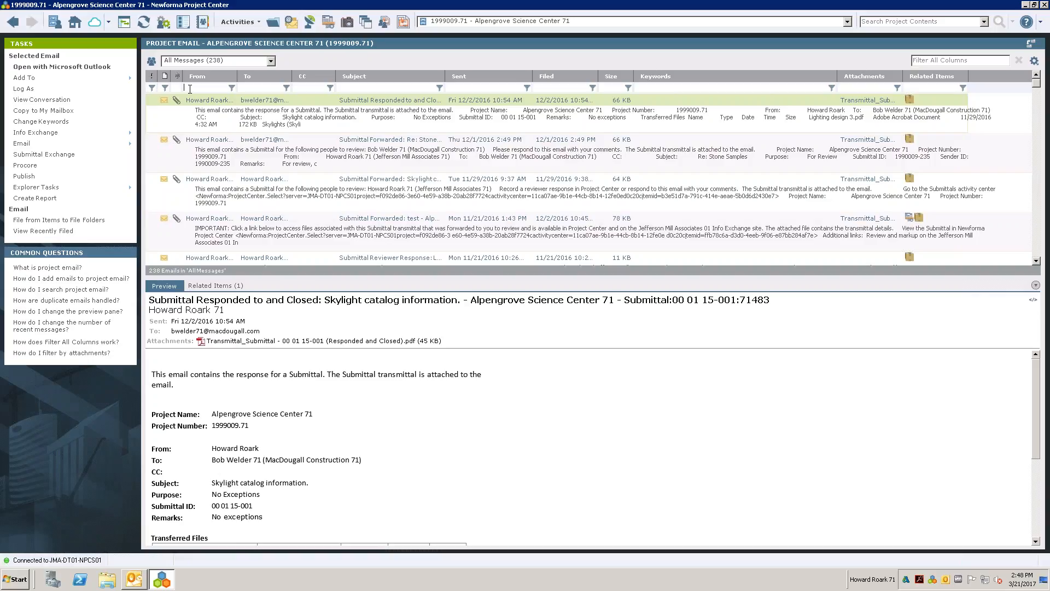
pyautogui.write('bob')
pyautogui.press('Tab')
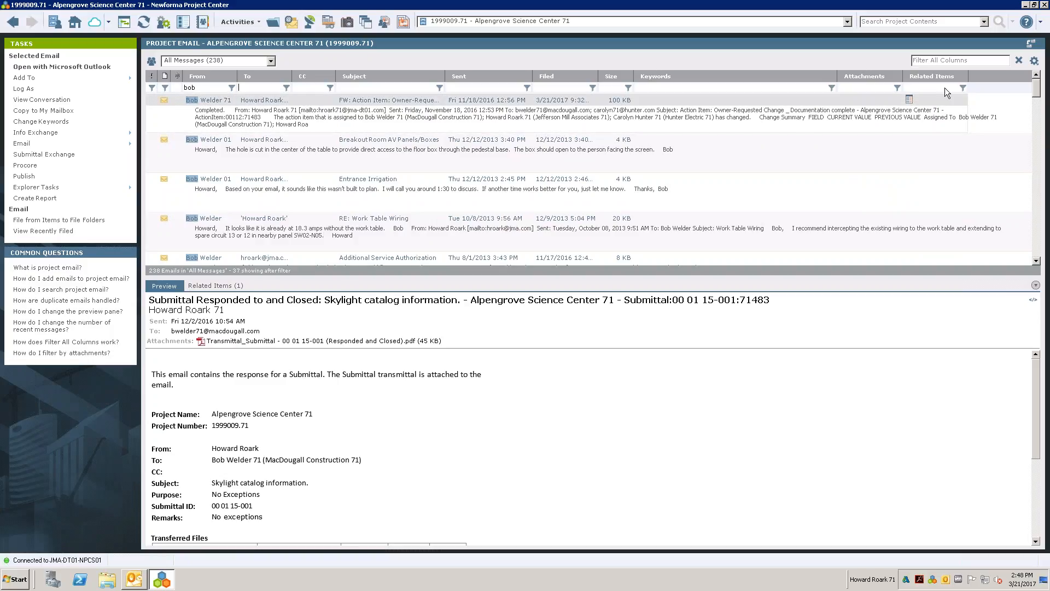
pyautogui.click(1018, 60)
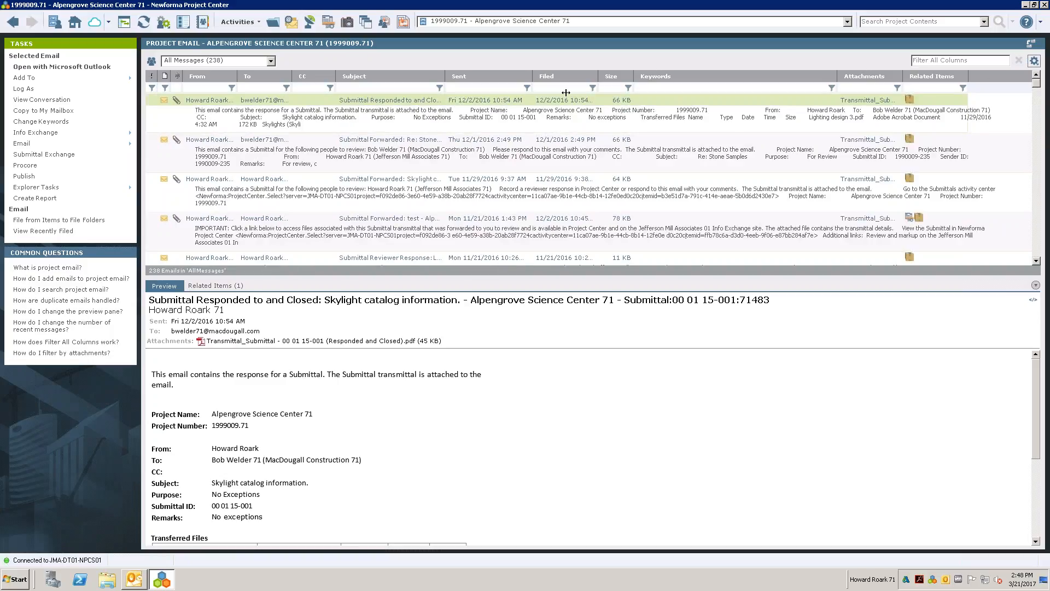
# - Set the Sent date filter to Range and dismiss it without applying it
pyautogui.click(527, 88)
pyautogui.click(483, 102)
pyautogui.click(471, 134)
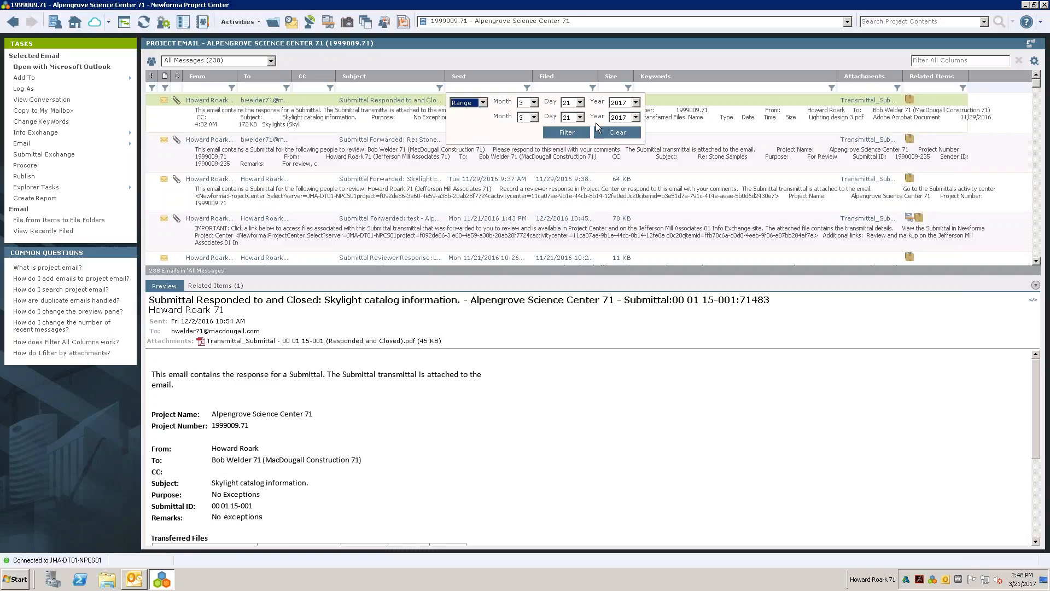
pyautogui.click(549, 61)
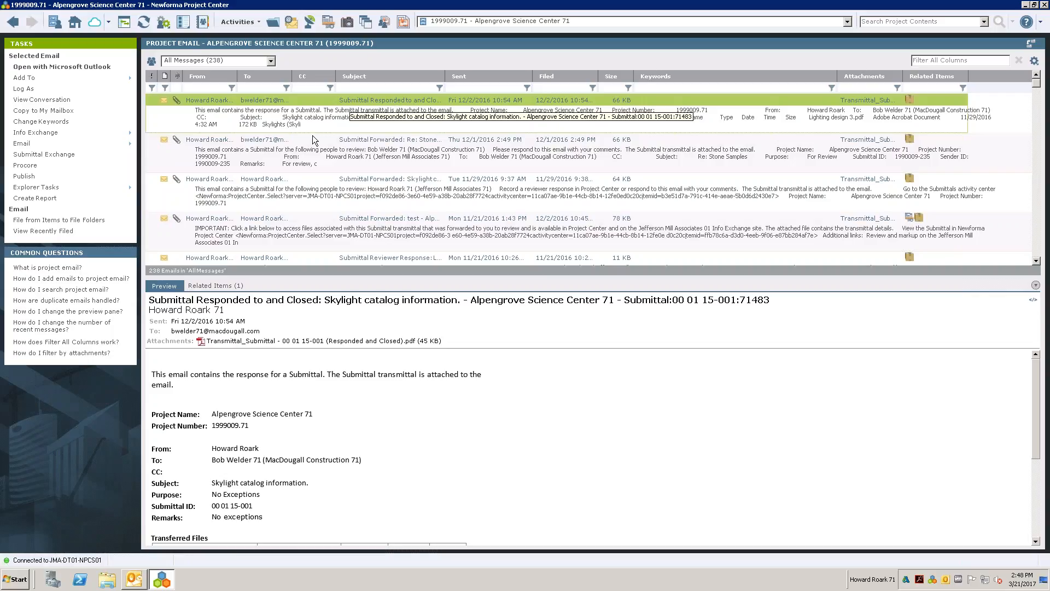
# - Filter the project emails by the sender's first name and the recipient's first name
pyautogui.scroll(-5, 358, 194)
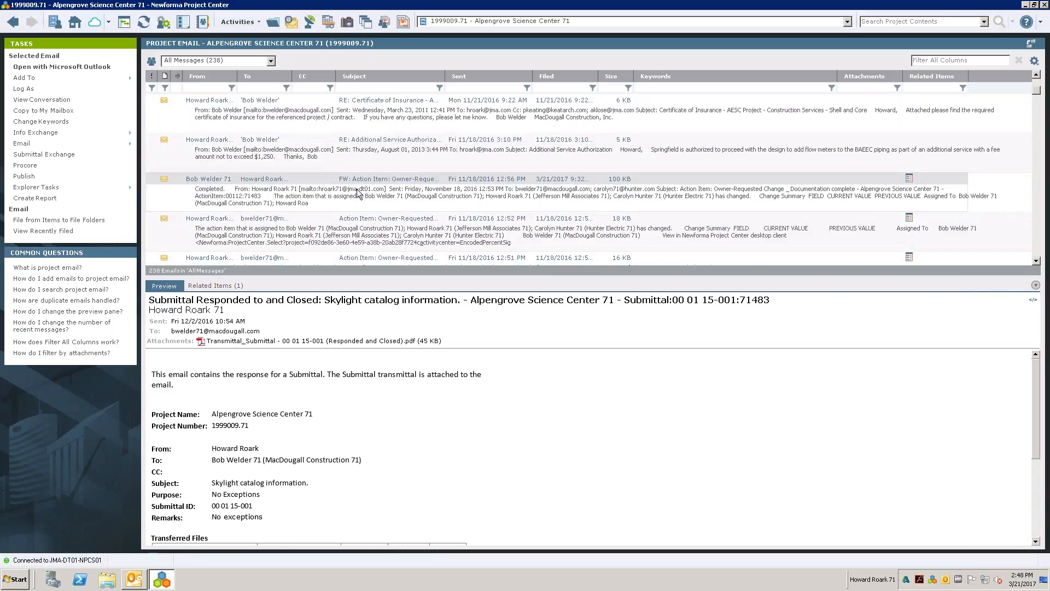
pyautogui.scroll(-5, 357, 192)
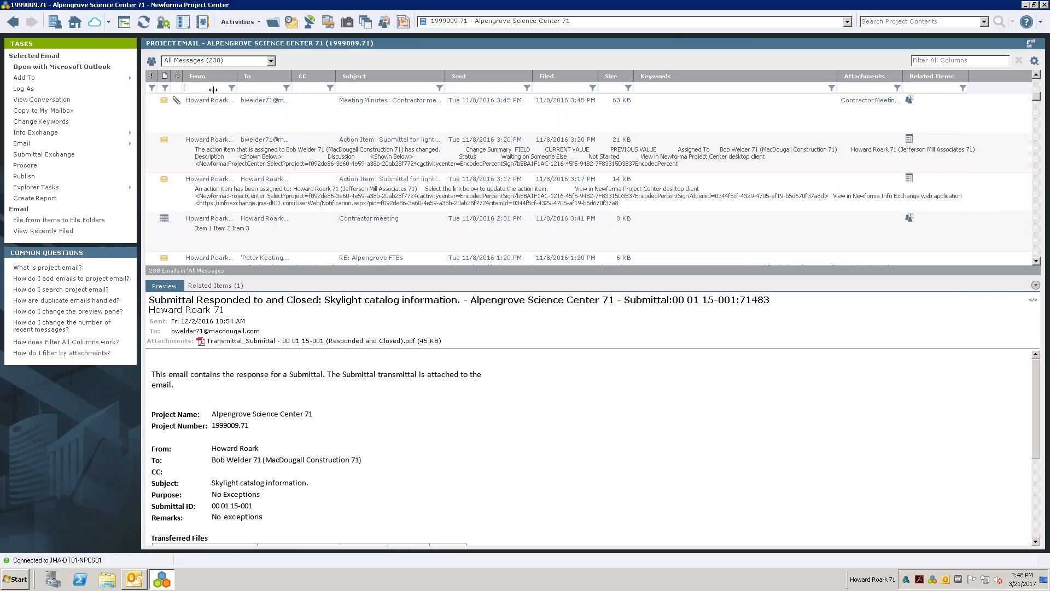
pyautogui.write('Peter')
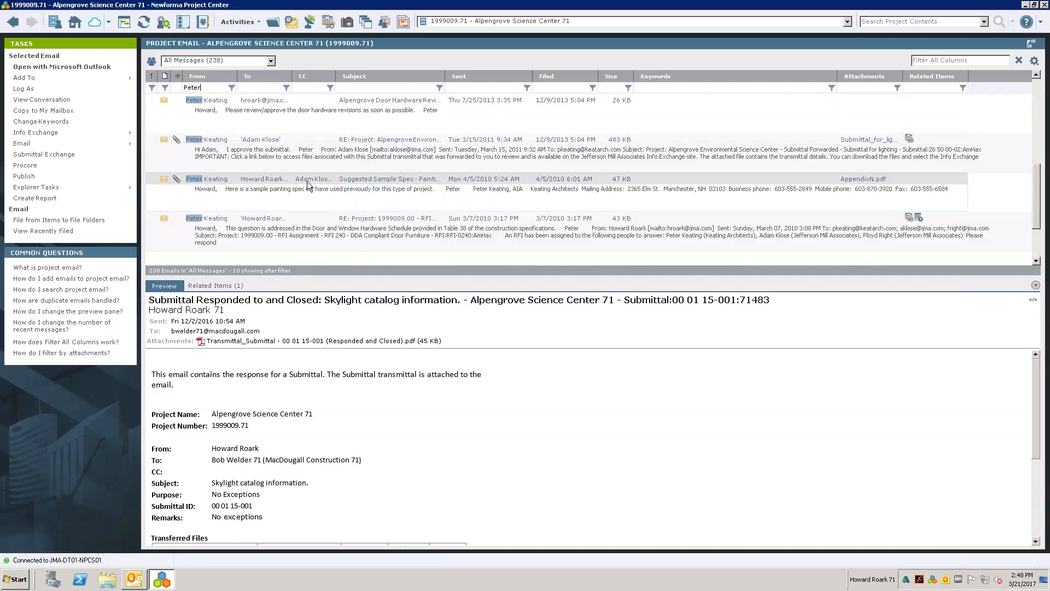
pyautogui.scroll(5, 307, 186)
pyautogui.write('adam')
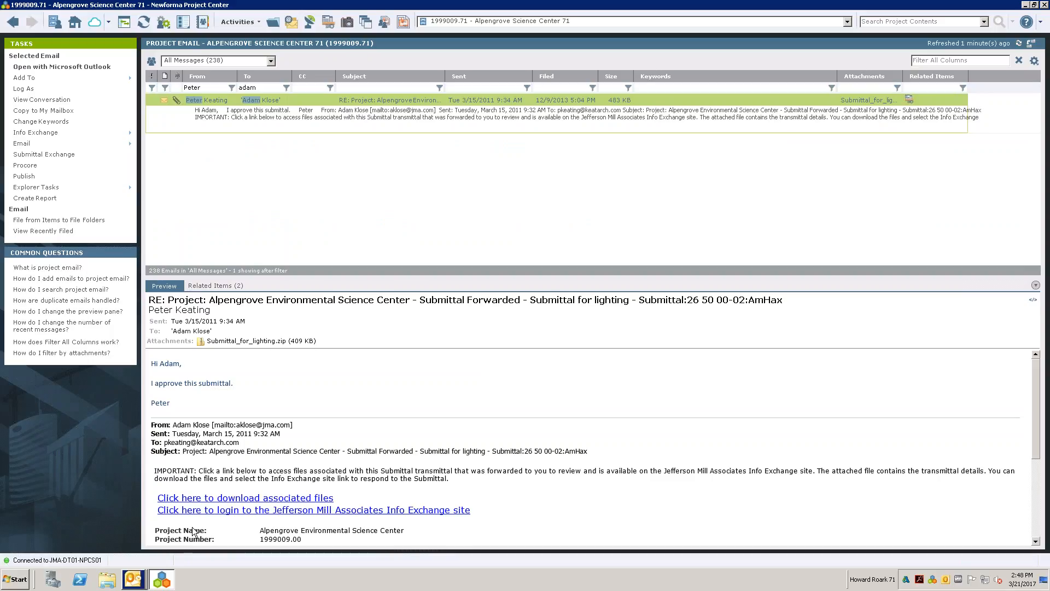
# - Open the filtered lighting submittal email in Outlook, start a reply to all, and close both messages without sending
pyautogui.click(137, 578)
pyautogui.click(155, 558)
pyautogui.click(97, 47)
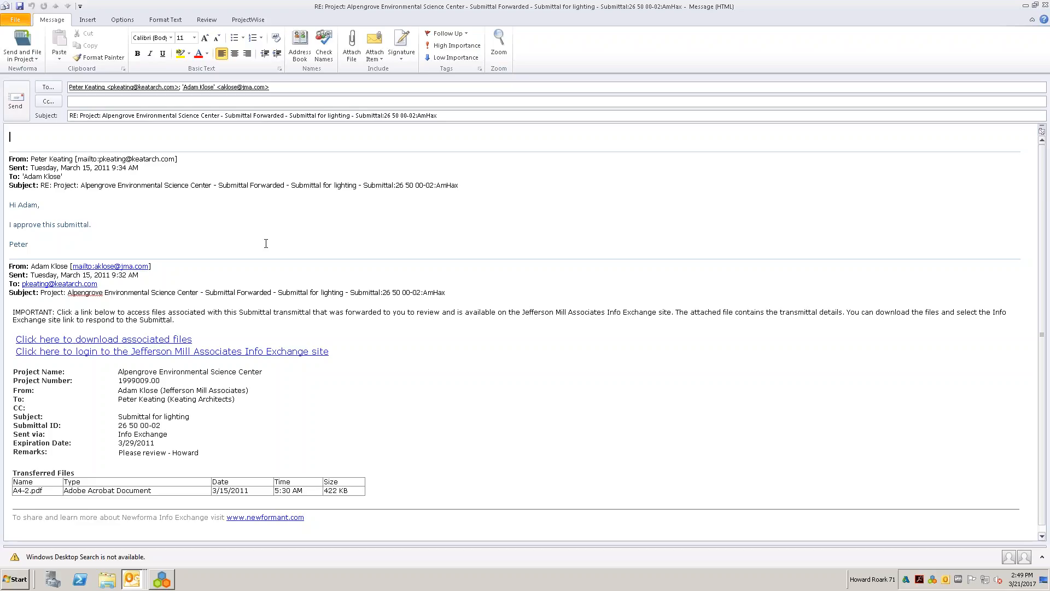
pyautogui.click(1045, 5)
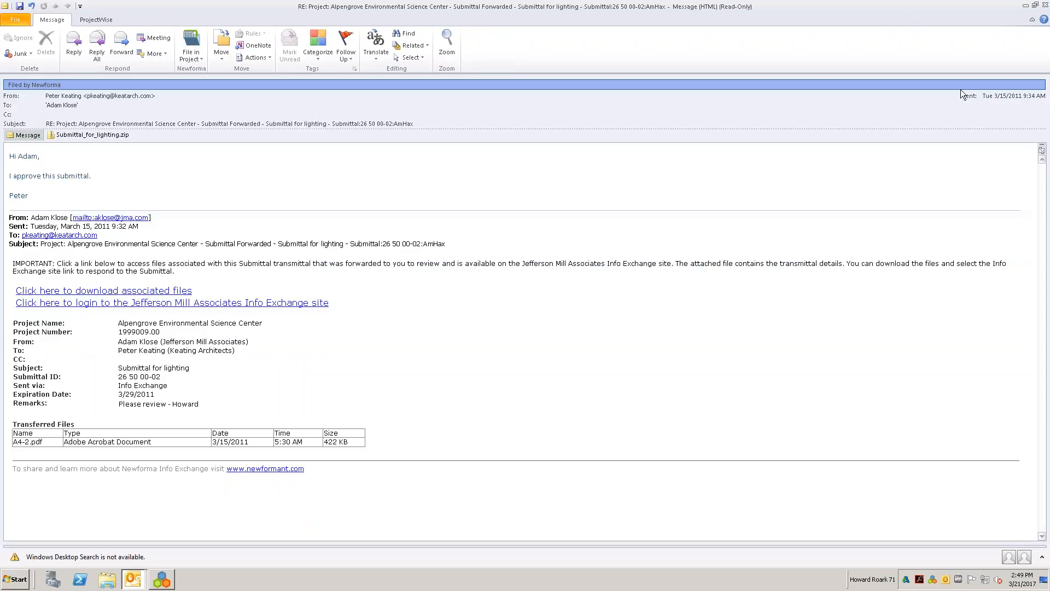
pyautogui.click(1045, 5)
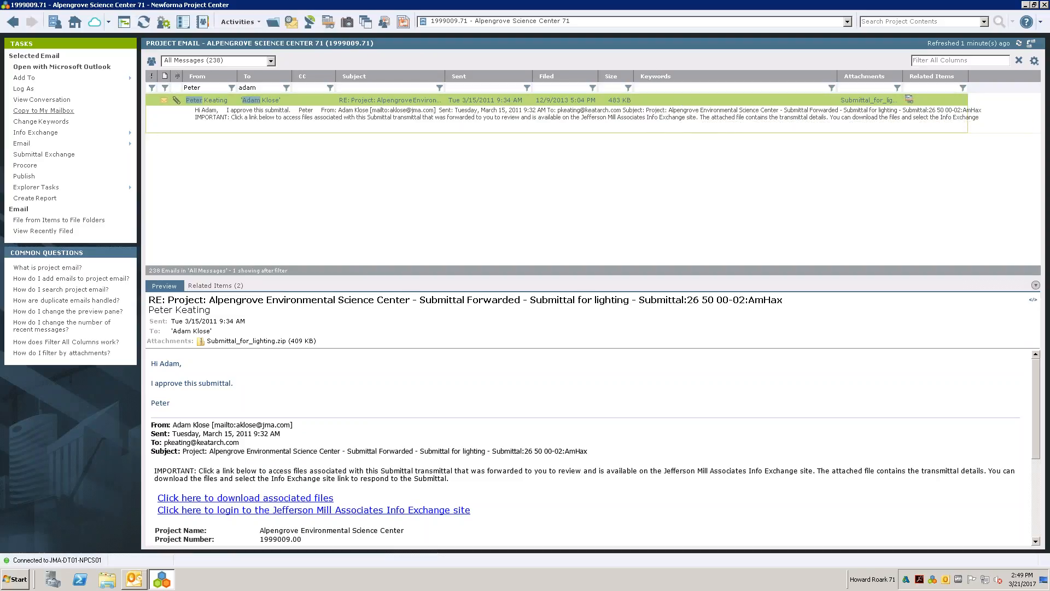
# - Copy the filtered lighting submittal email to the personal mailbox and dismiss the results message
pyautogui.click(47, 113)
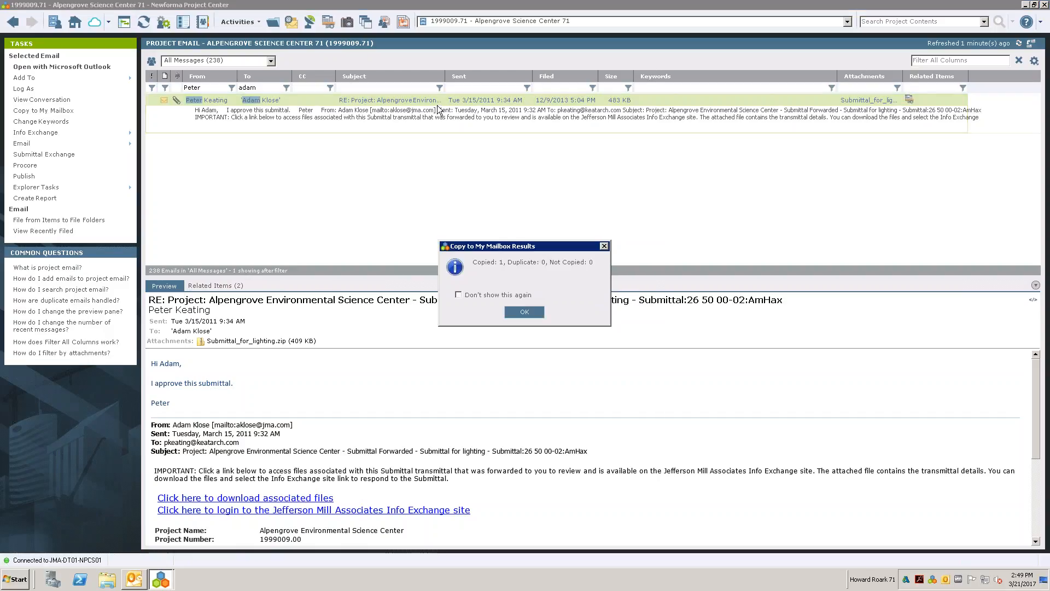
pyautogui.click(533, 316)
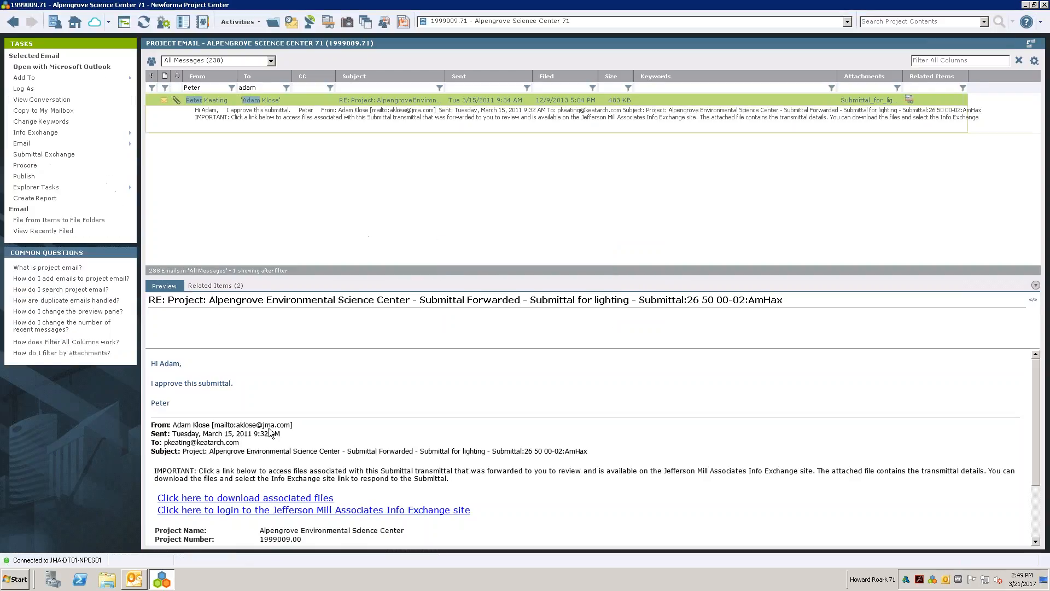
# - View the copied message in Outlook's Newforma - Copied Messages folder, and clear the project email filters in Newforma Project Center
pyautogui.click(135, 579)
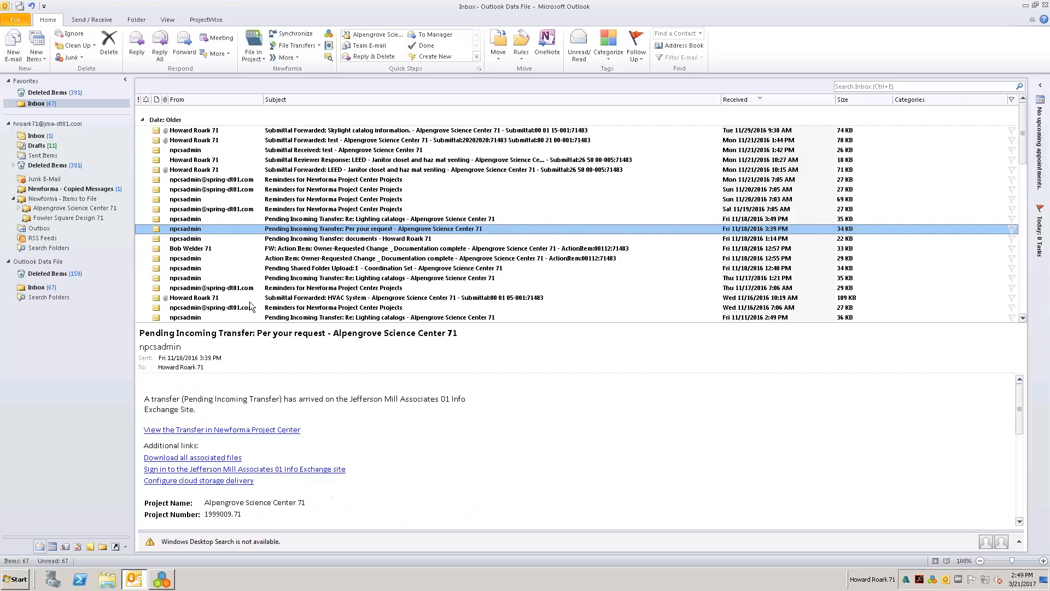
pyautogui.click(79, 190)
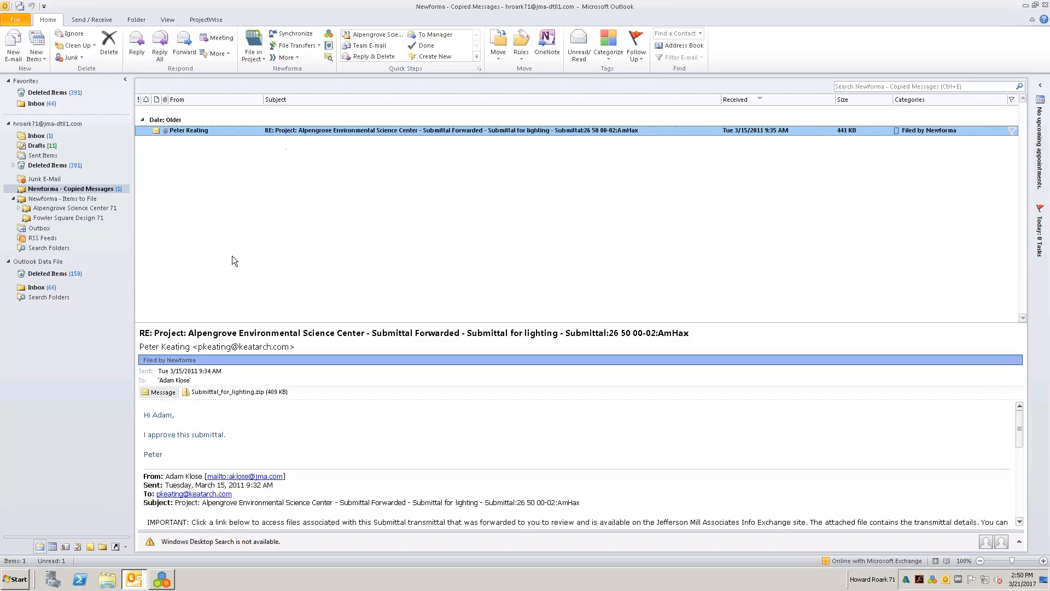
pyautogui.click(162, 579)
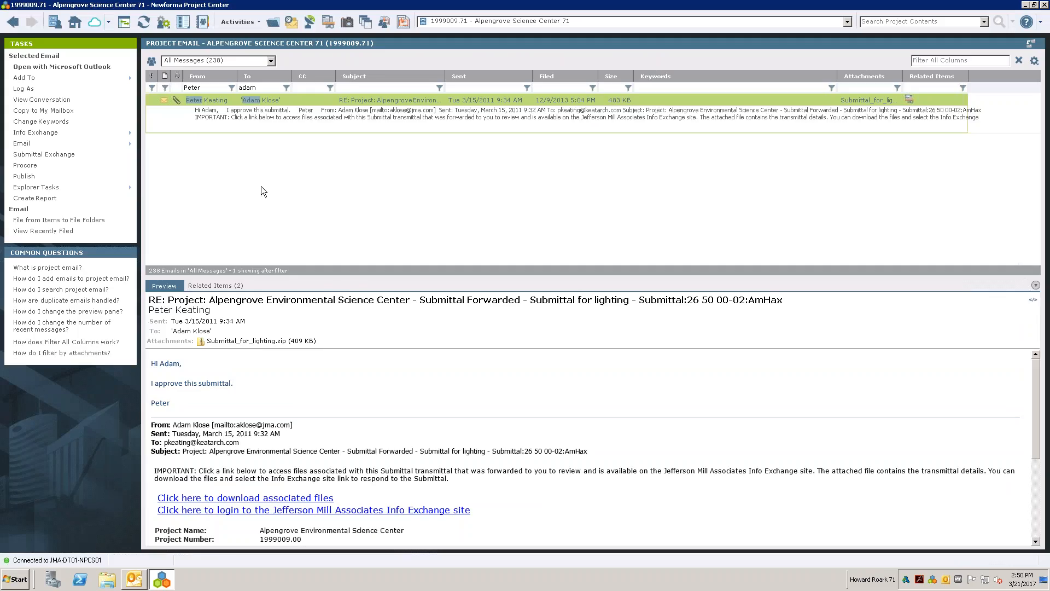
pyautogui.click(1017, 61)
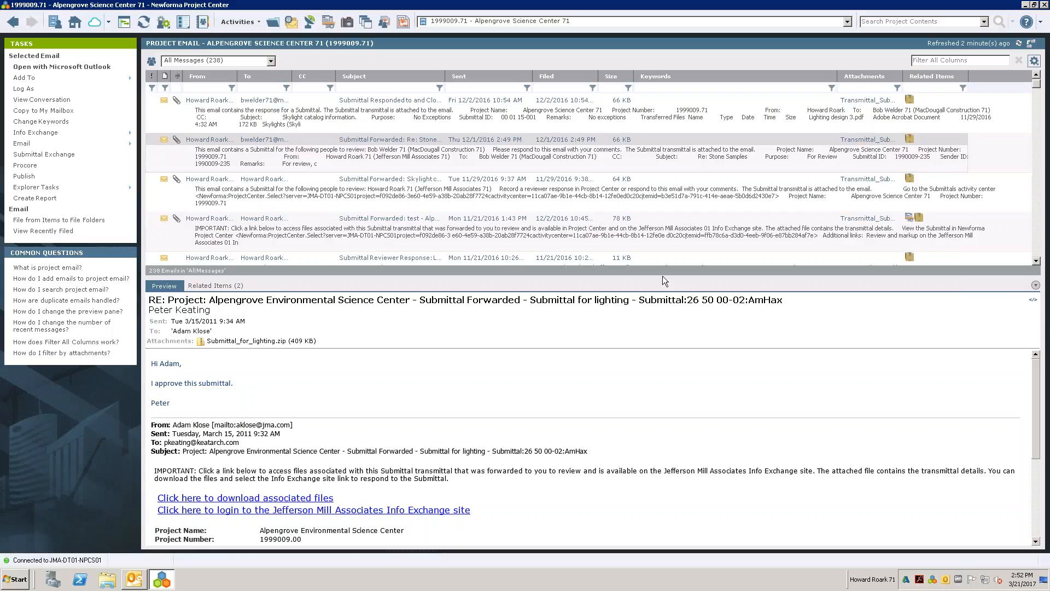
# - From the Outlook Inbox, file the Skylight catalog information and CA Meeting minutes emails in project 1999009.71 - Alpengrove Science Center 71, using the default project location
pyautogui.click(134, 579)
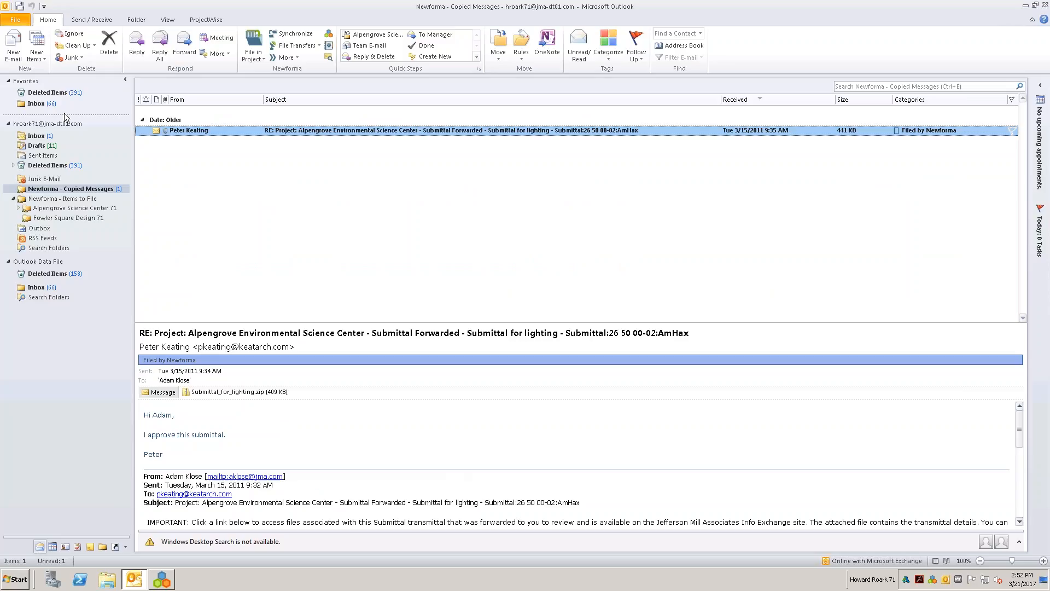
pyautogui.click(39, 105)
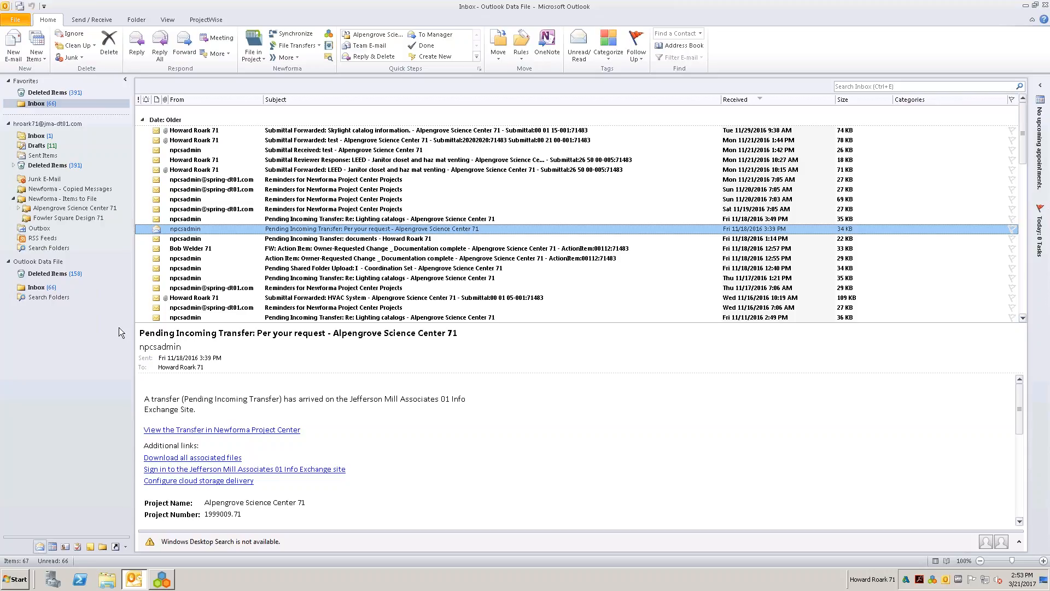
pyautogui.click(1026, 269)
pyautogui.click(1026, 268)
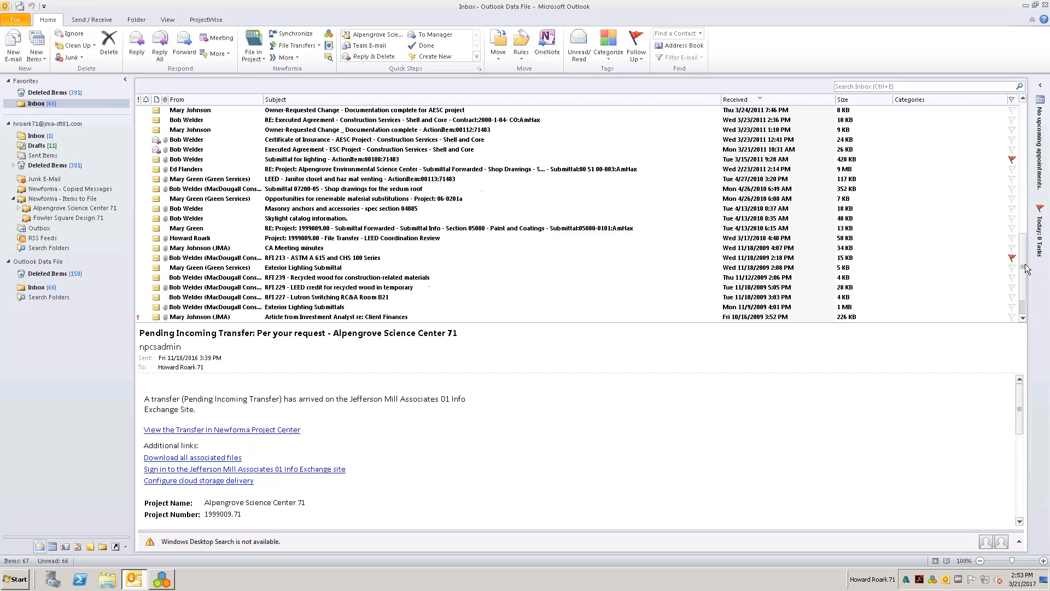
pyautogui.scroll(1, 616, 282)
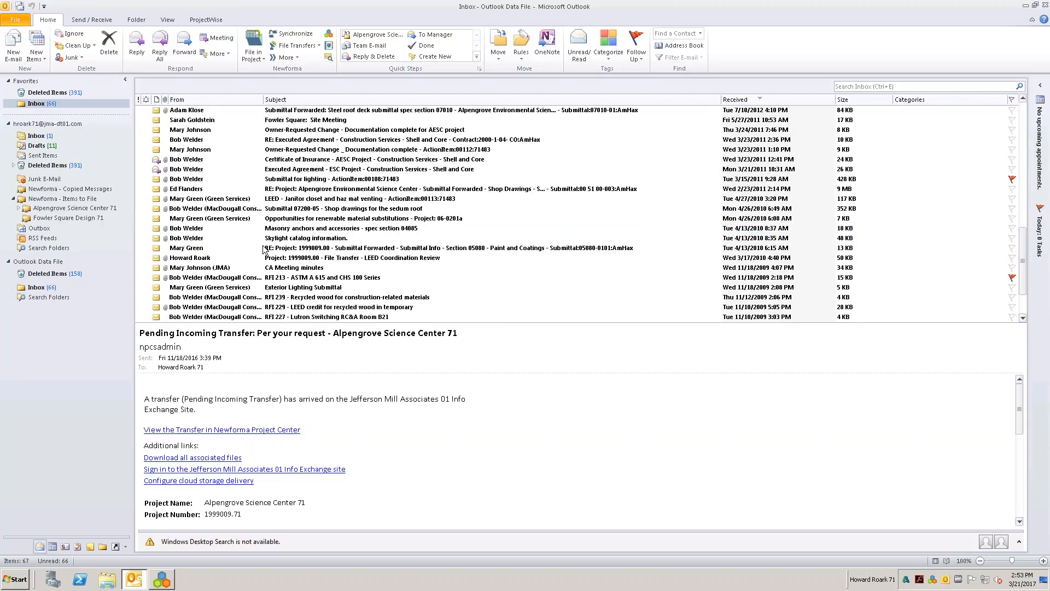
pyautogui.click(290, 239)
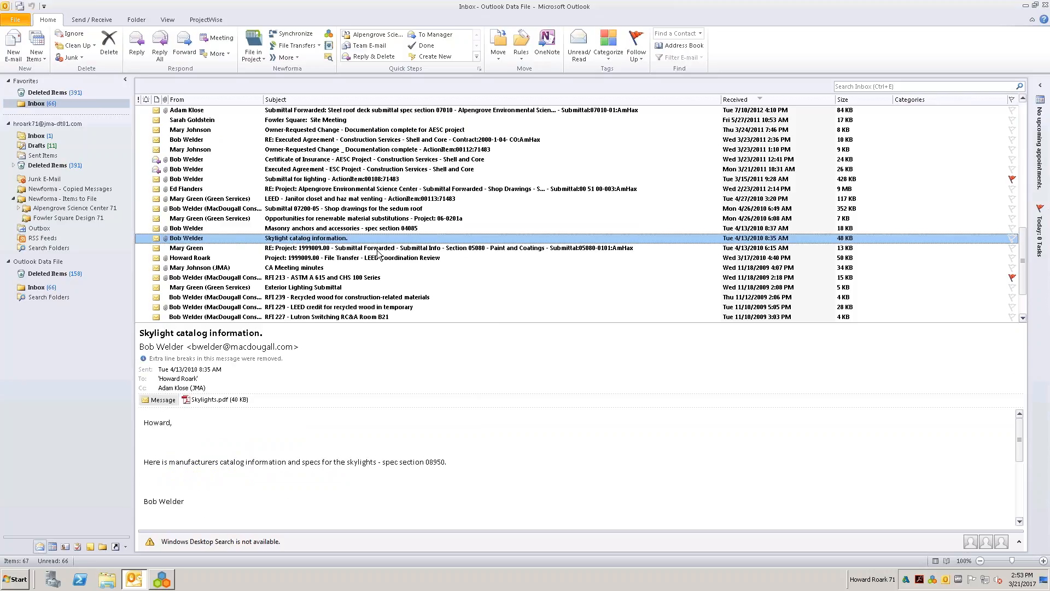
pyautogui.keyDown('ctrl'); pyautogui.click(339, 268); pyautogui.keyUp('ctrl')
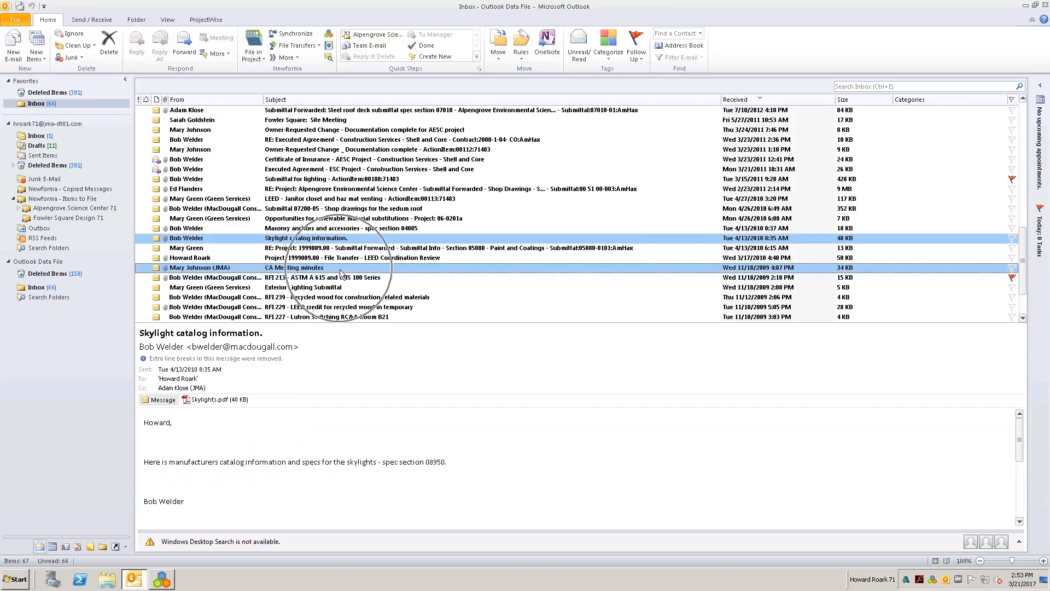
pyautogui.click(254, 43)
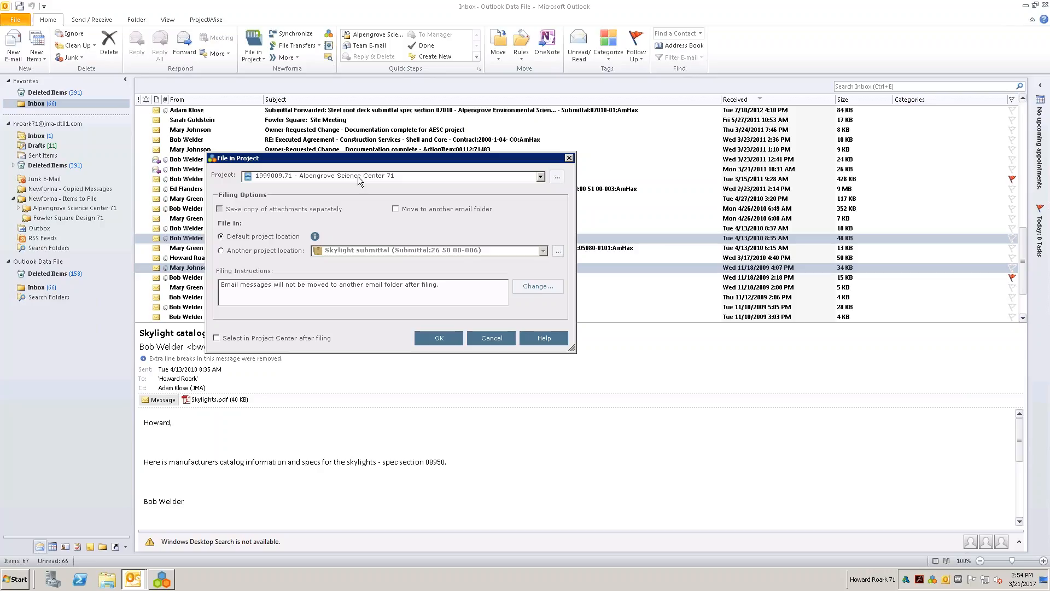
pyautogui.click(540, 176)
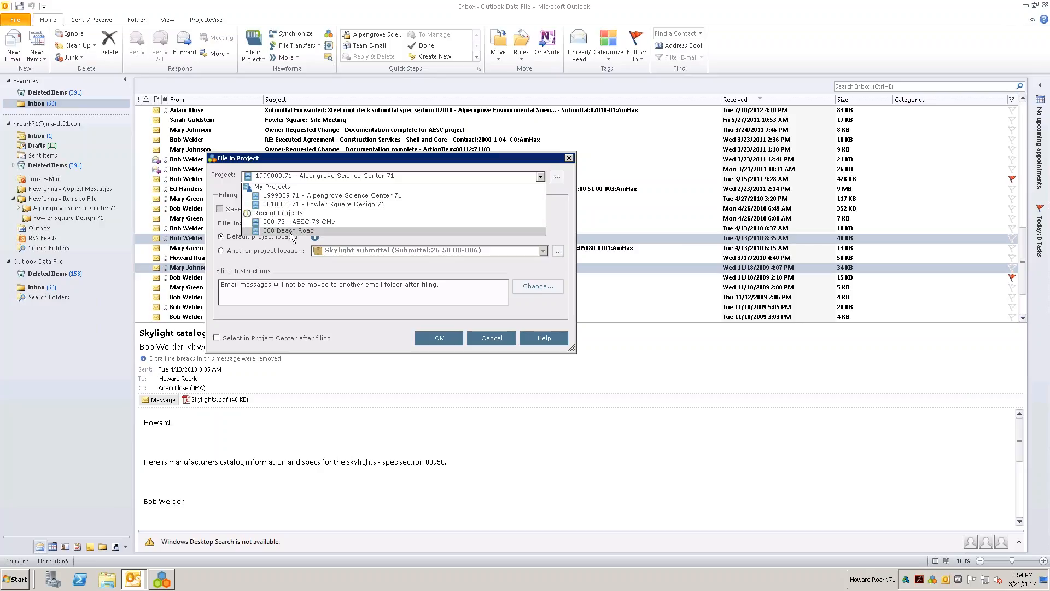
pyautogui.click(566, 196)
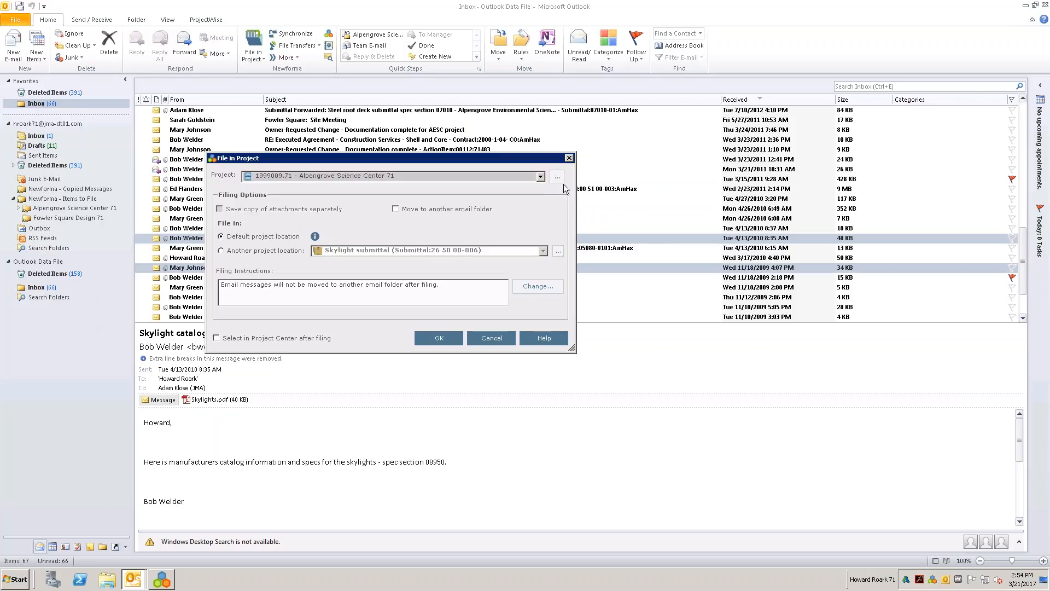
pyautogui.click(557, 179)
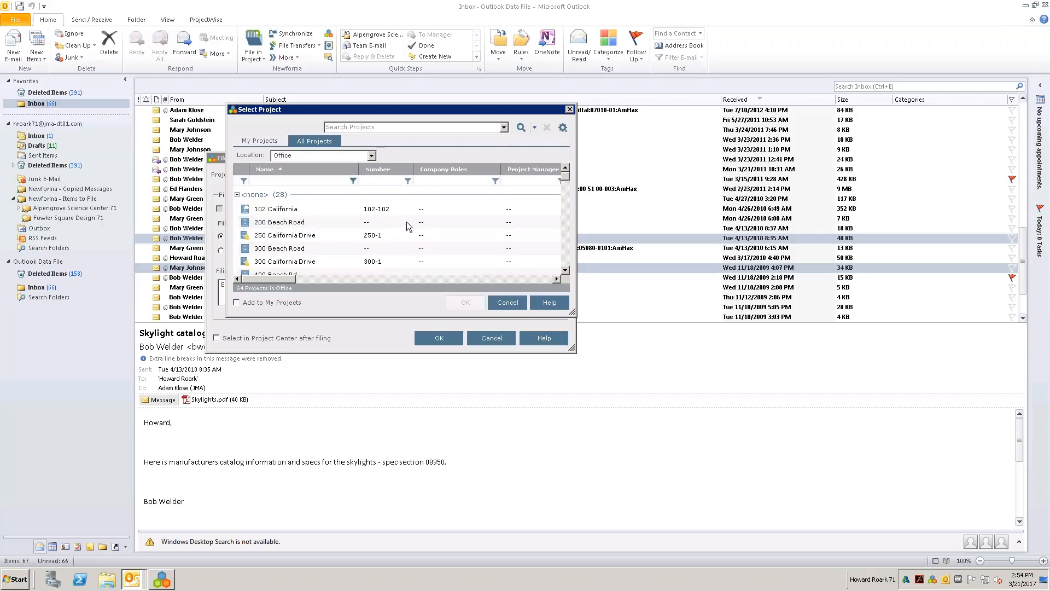
pyautogui.click(507, 302)
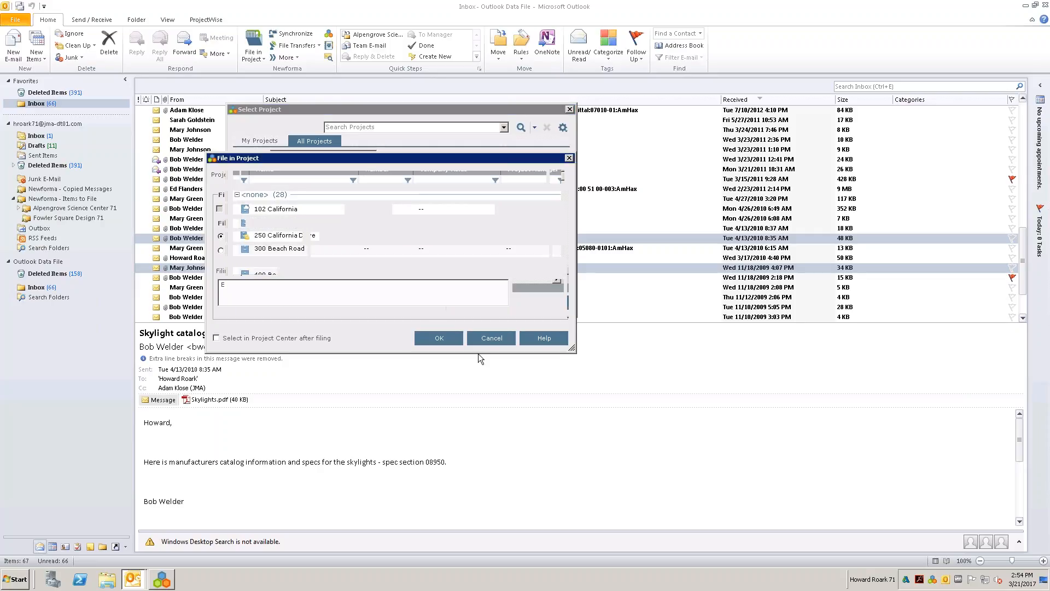
pyautogui.click(438, 338)
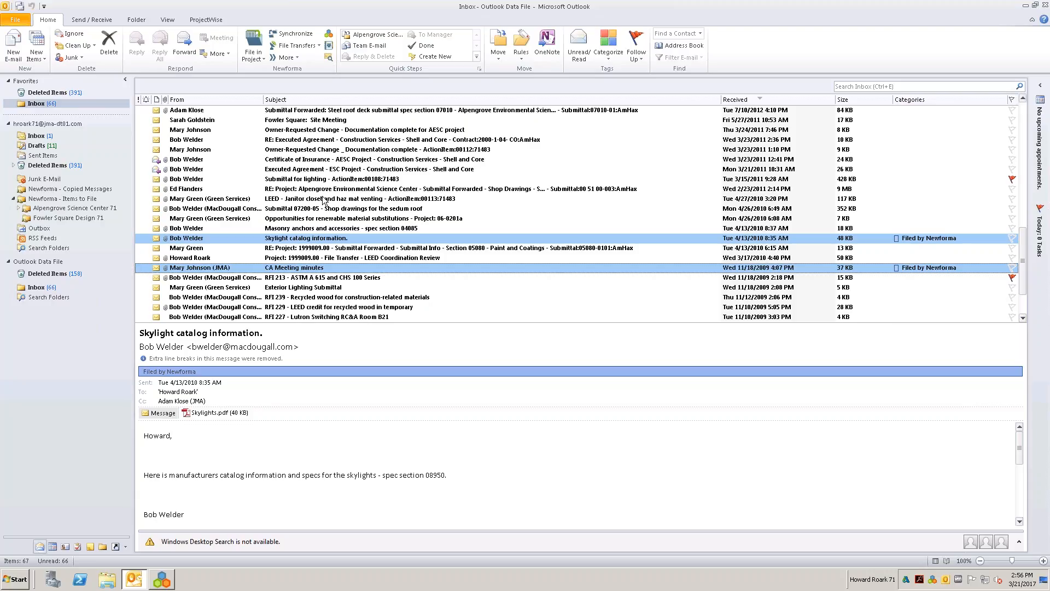
# - Move the Certificate of Insurance and Executed Agreement emails to the Alpengrove Science Center 71 items-to-file folder and check that folder and Deleted Items
pyautogui.click(325, 170)
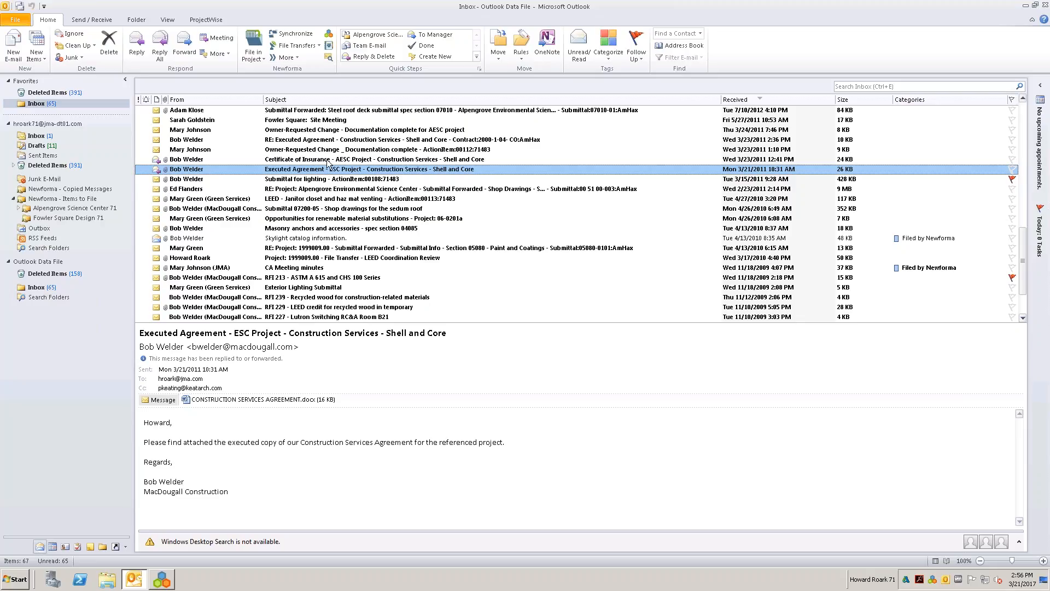
pyautogui.click(330, 160)
pyautogui.keyDown('shift'); pyautogui.click(333, 169); pyautogui.keyUp('shift')
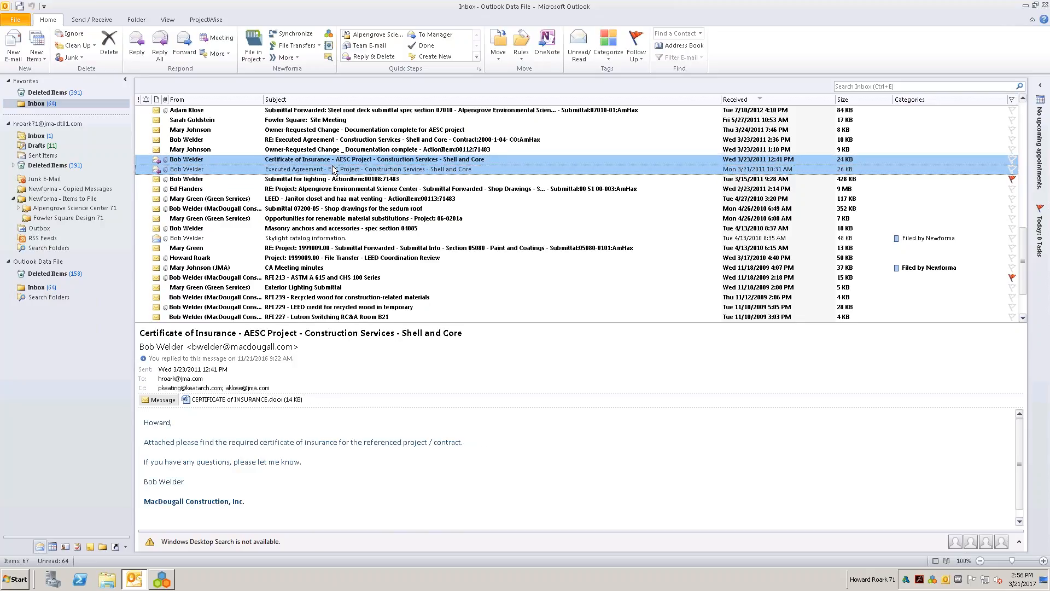
pyautogui.moveTo(214, 160); pyautogui.dragTo(65, 212)
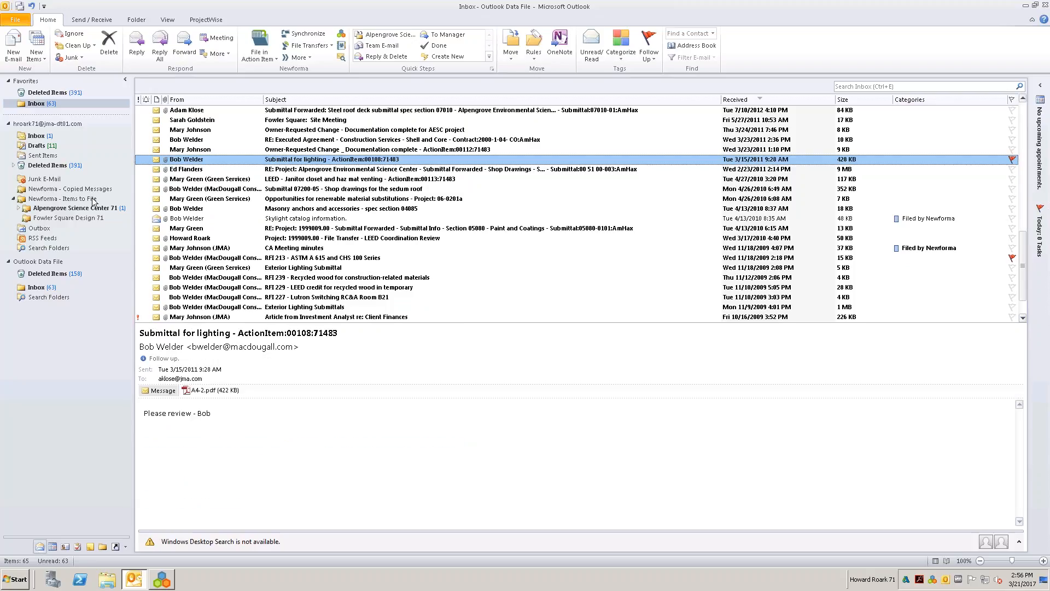
pyautogui.click(77, 208)
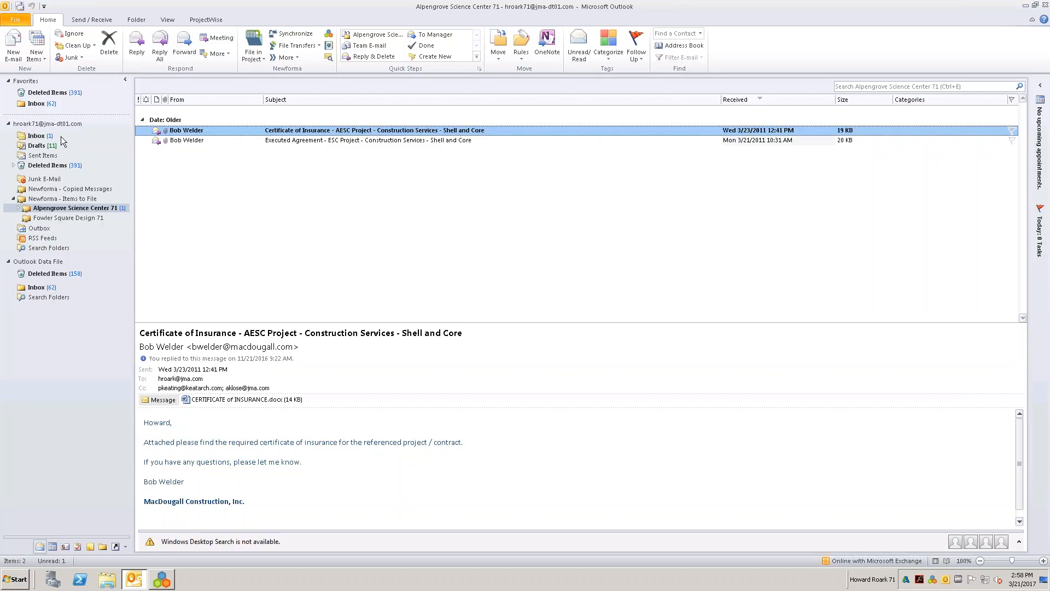
pyautogui.click(42, 94)
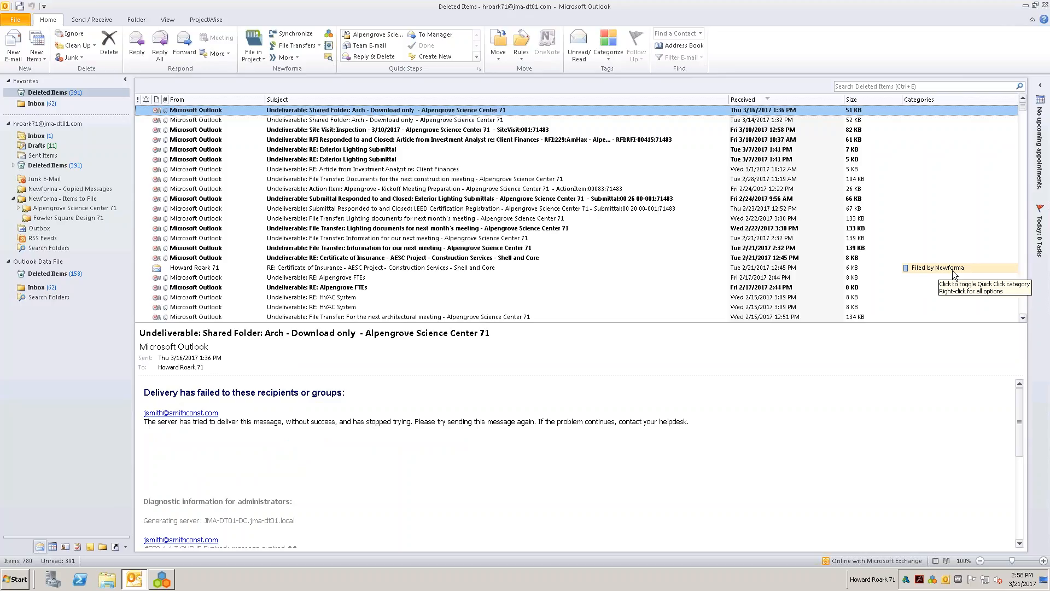
pyautogui.click(77, 209)
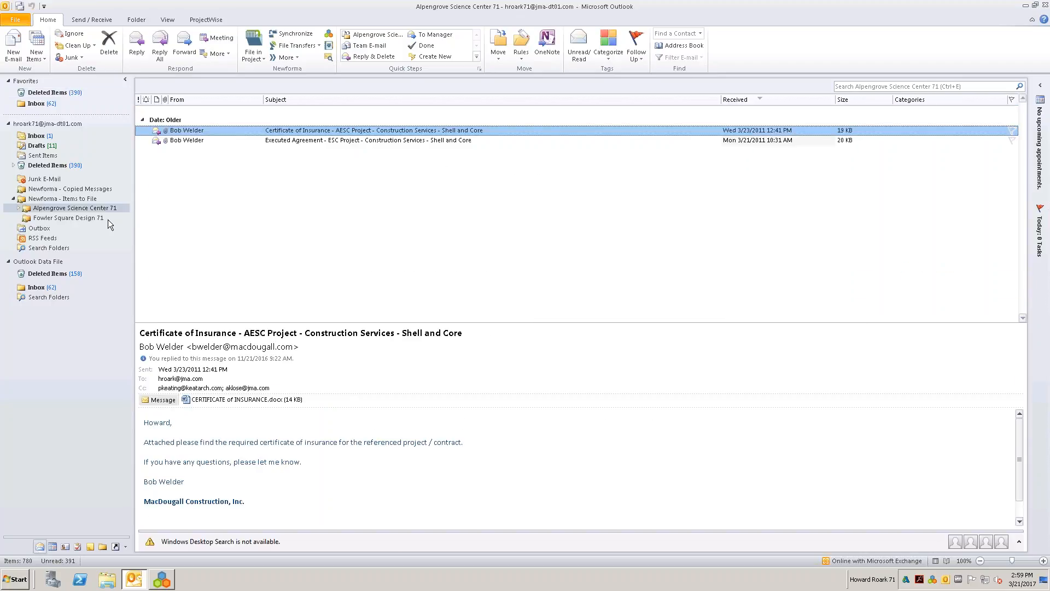
# - Write a reply to the Additional Service Authorization email in the Inbox, thanking the sender by first name and adding "Please proceed."
pyautogui.click(35, 103)
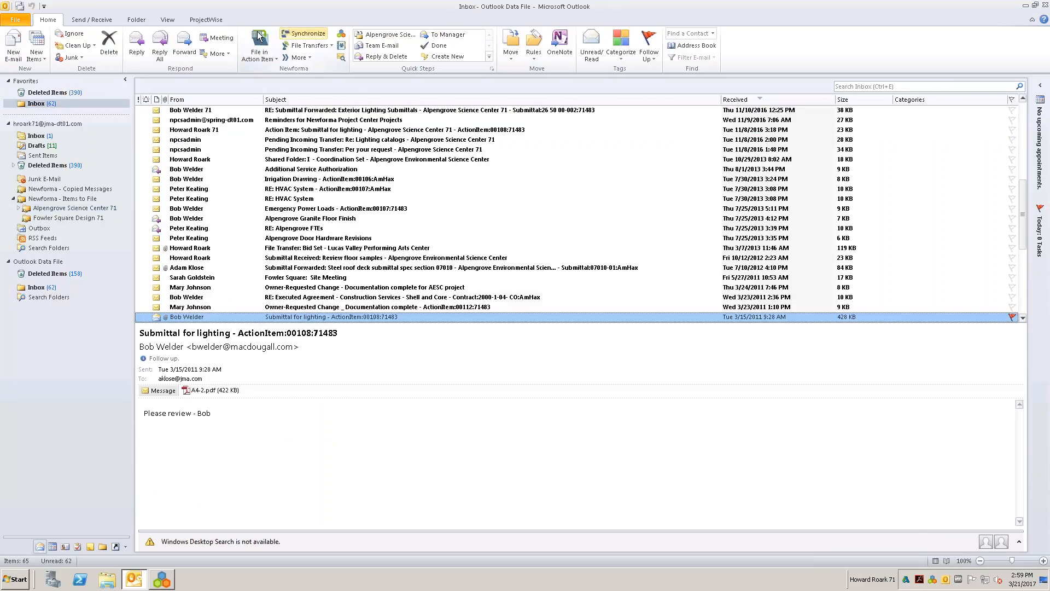
pyautogui.click(269, 170)
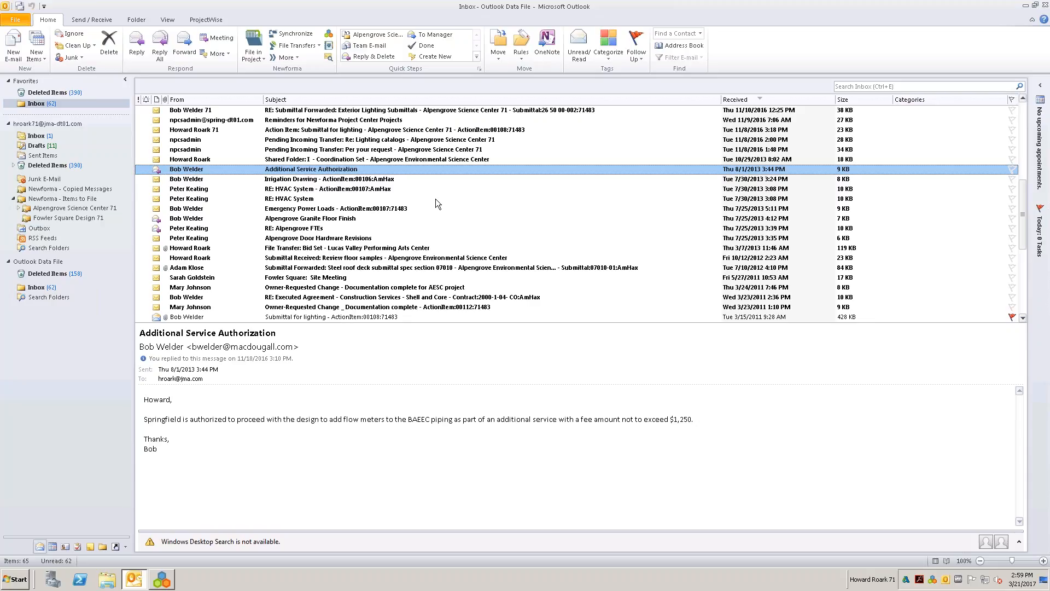
pyautogui.click(137, 44)
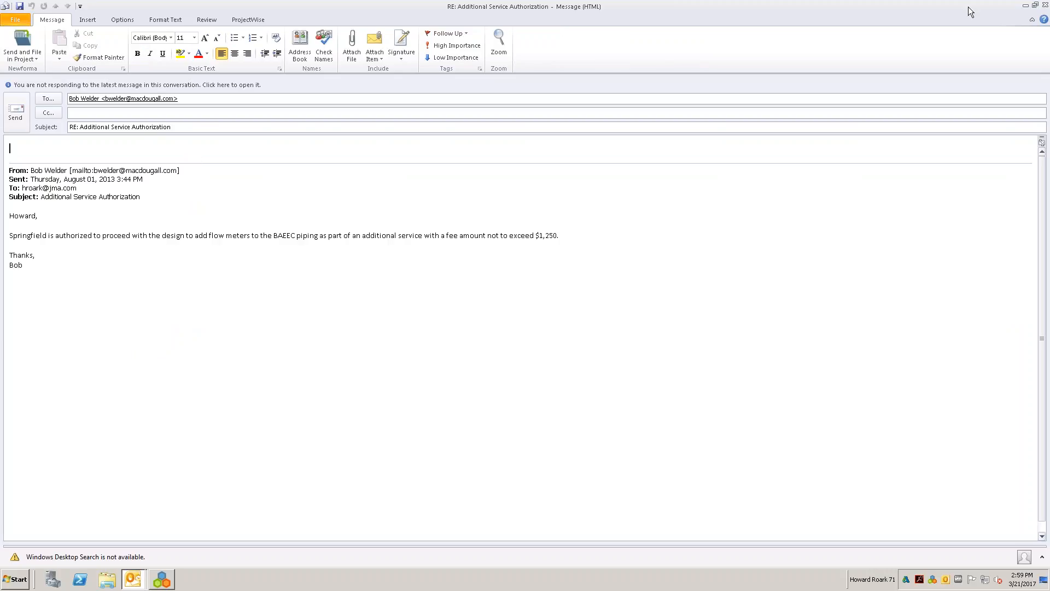
pyautogui.click(1035, 5)
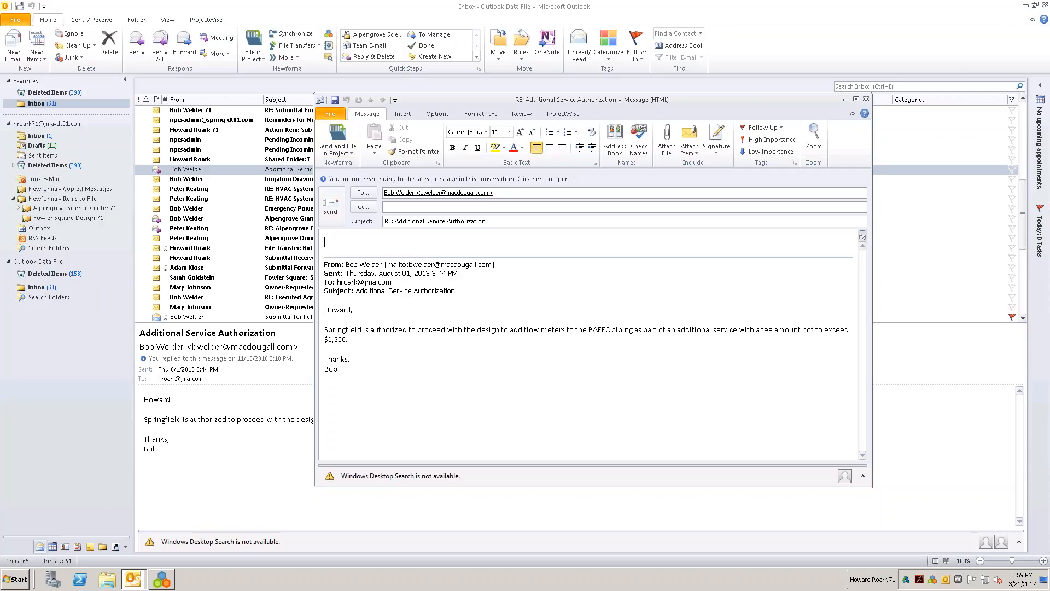
pyautogui.write('Thanks bob')
pyautogui.press('BackSpace')
pyautogui.write('Bob. Please proceed.')
# - Send the reply and file it in 1999009.71 - Alpengrove Science Center 71 at the default project location, dismissing the mail notification
pyautogui.click(337, 137)
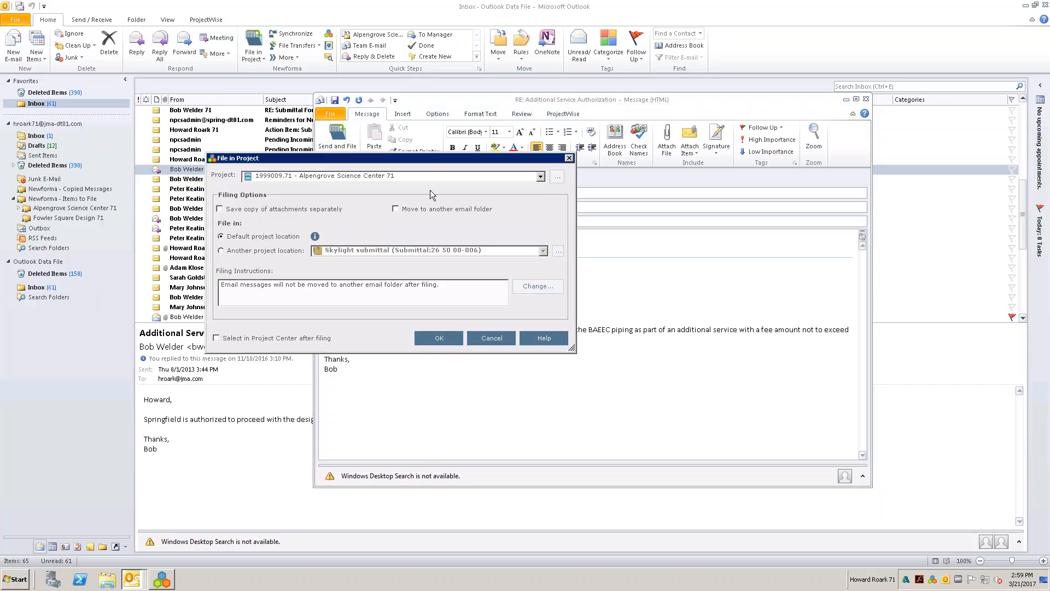
pyautogui.click(438, 337)
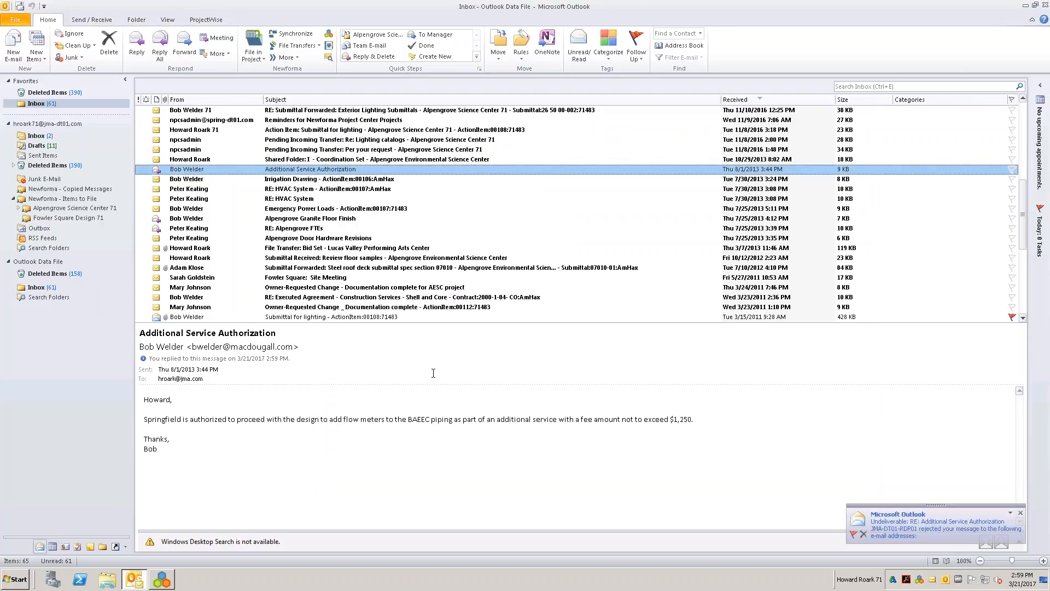
pyautogui.click(1020, 512)
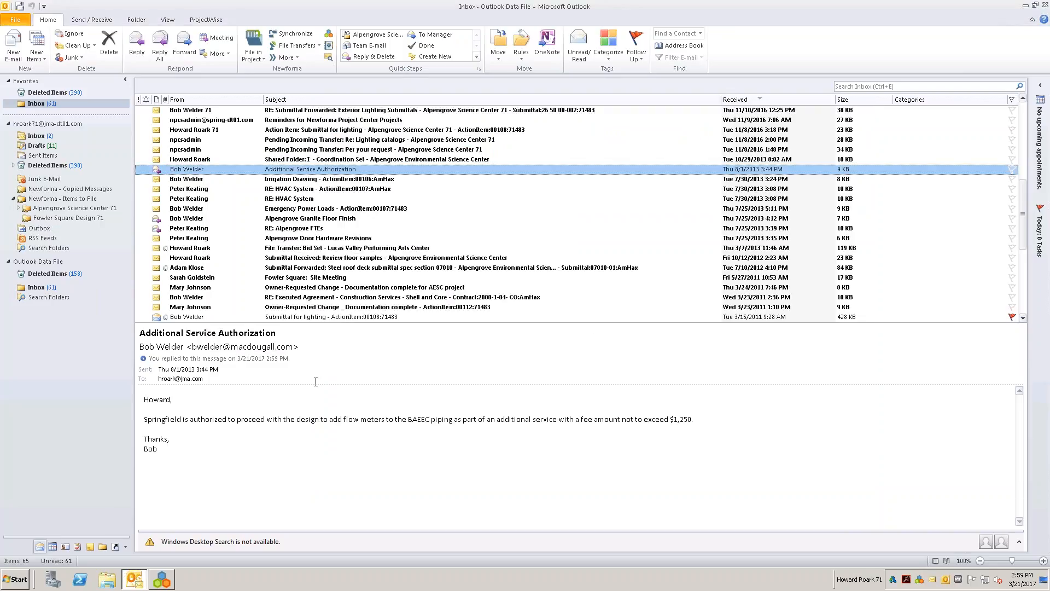
# - Review the filed reply in Sent Items, look through Deleted Items and the Inbox, and return to the project email in Newforma Project Center
pyautogui.click(49, 155)
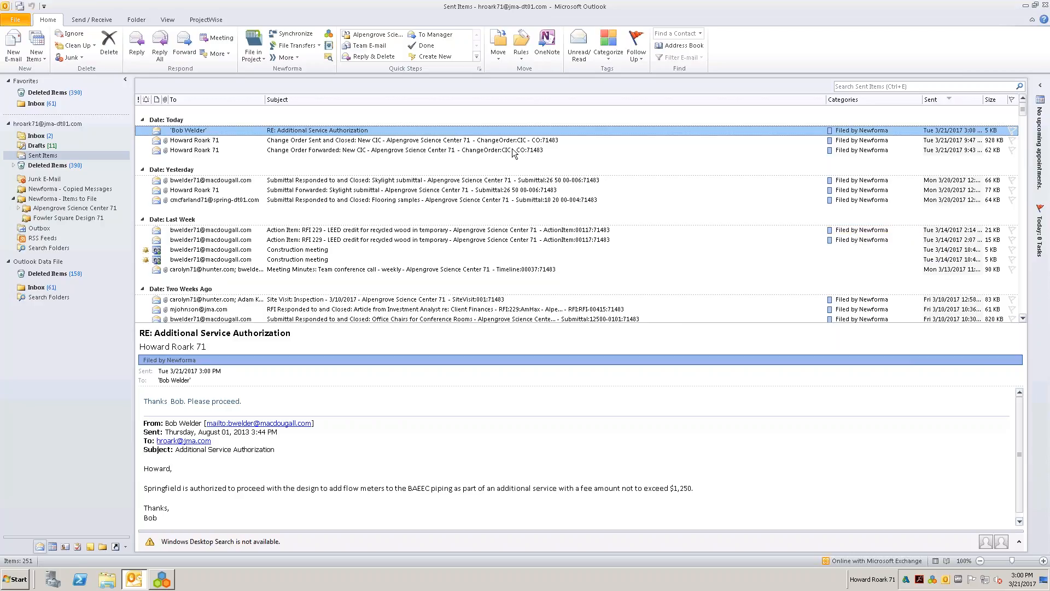
pyautogui.click(39, 105)
pyautogui.click(13, 52)
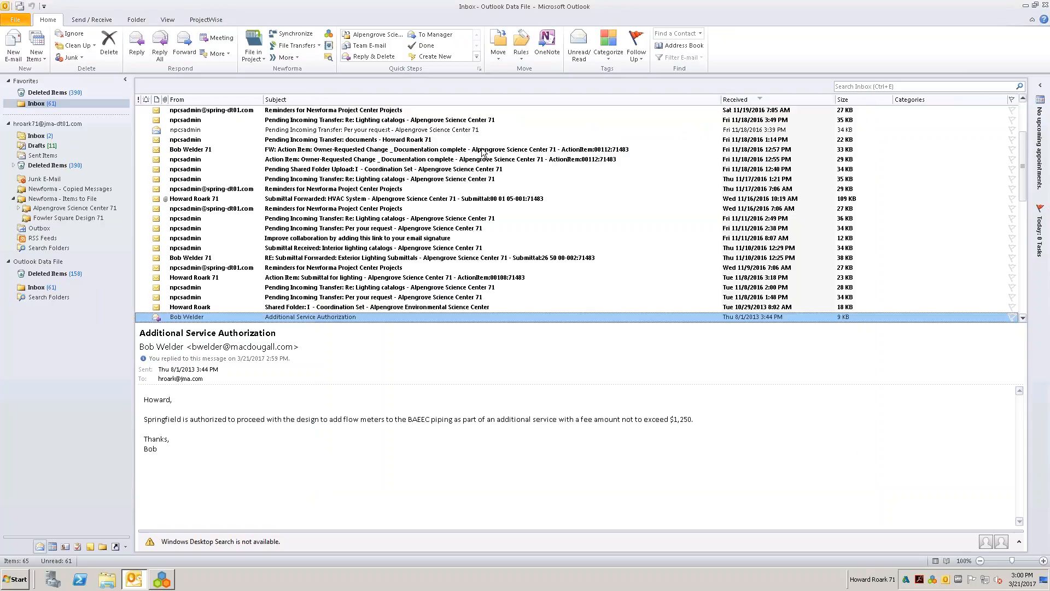
pyautogui.click(32, 158)
pyautogui.click(36, 155)
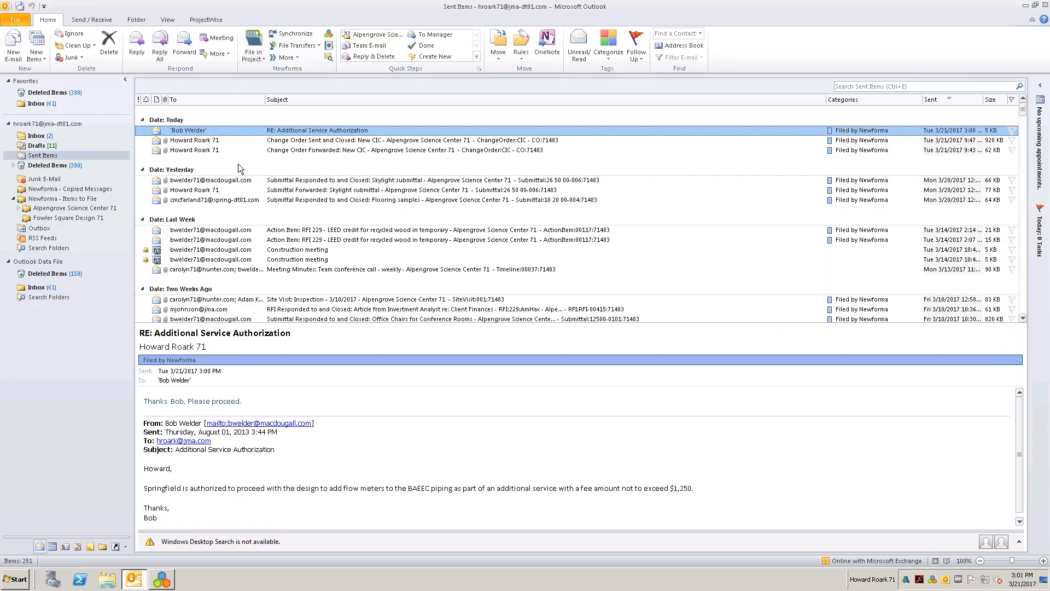
pyautogui.click(35, 93)
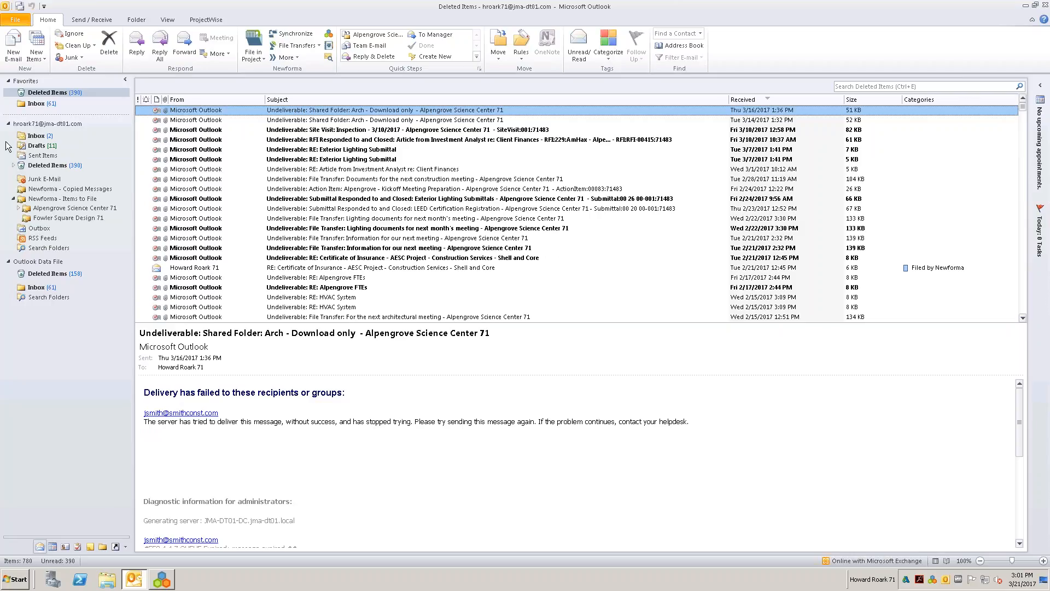
pyautogui.click(37, 103)
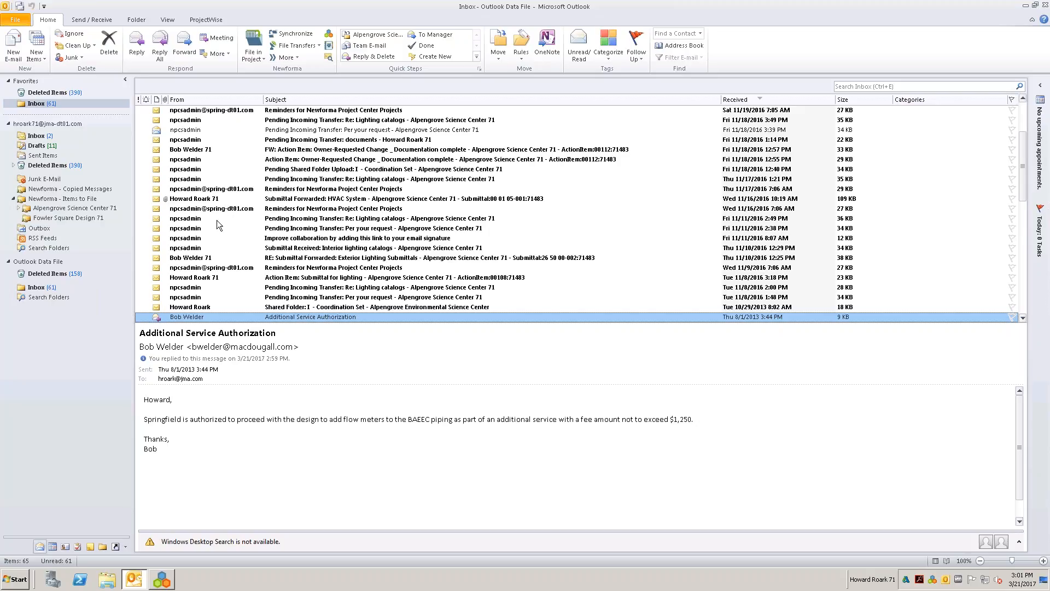
pyautogui.click(160, 578)
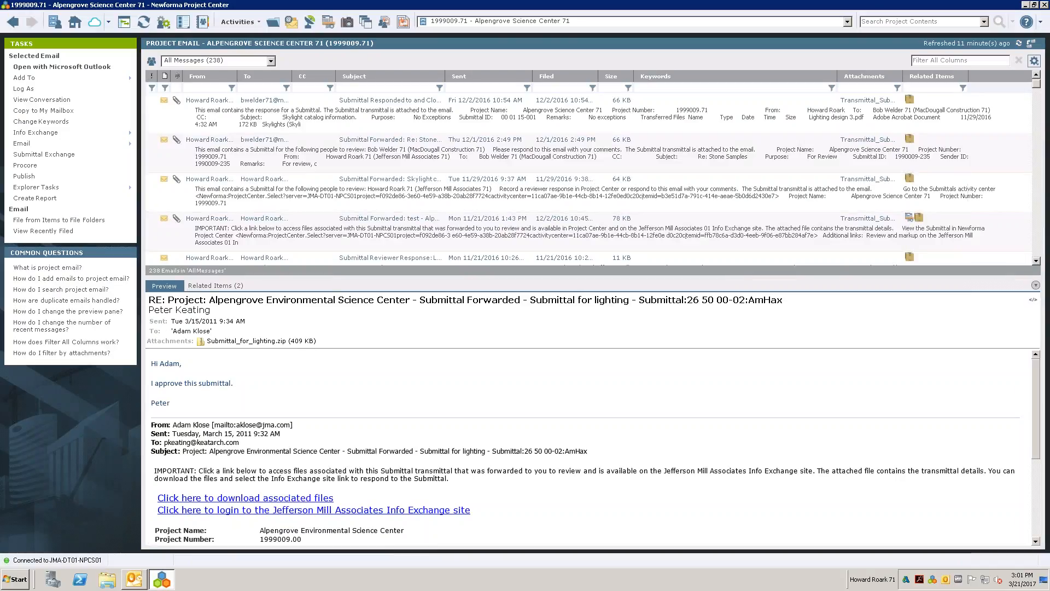
# - Refresh the project email list and view the conversation of the "Submittal for lighting" email sent 3/15/2011, clearing the conversation filter when done
pyautogui.click(143, 22)
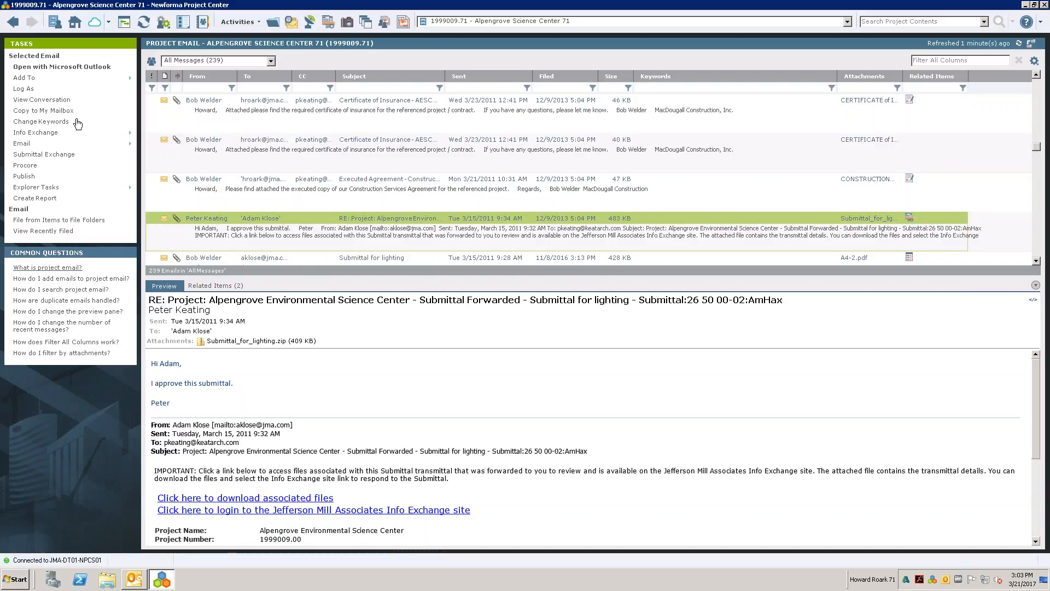
pyautogui.click(38, 187)
pyautogui.click(430, 256)
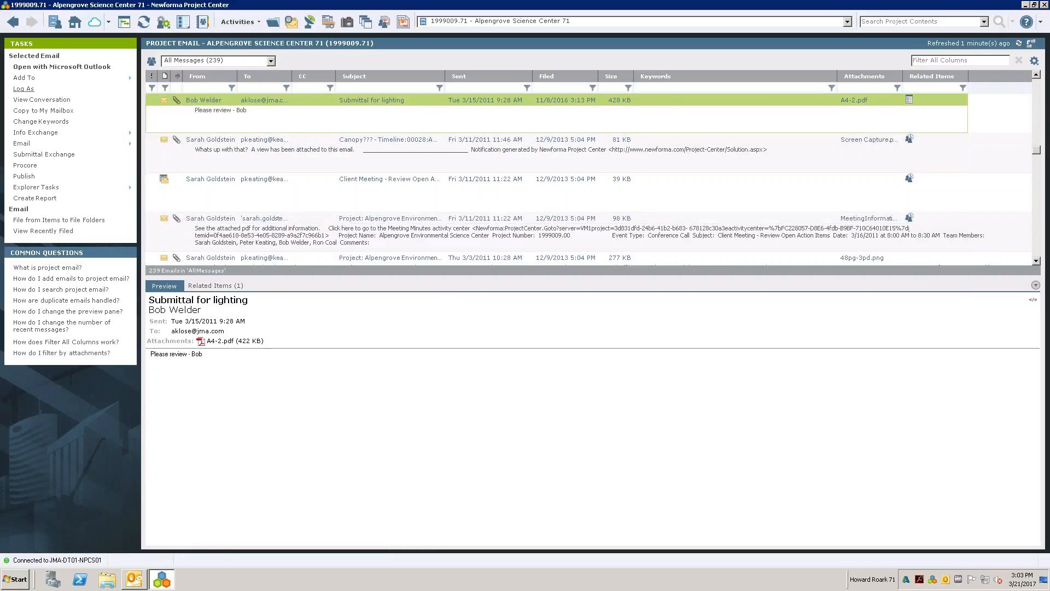
pyautogui.click(61, 101)
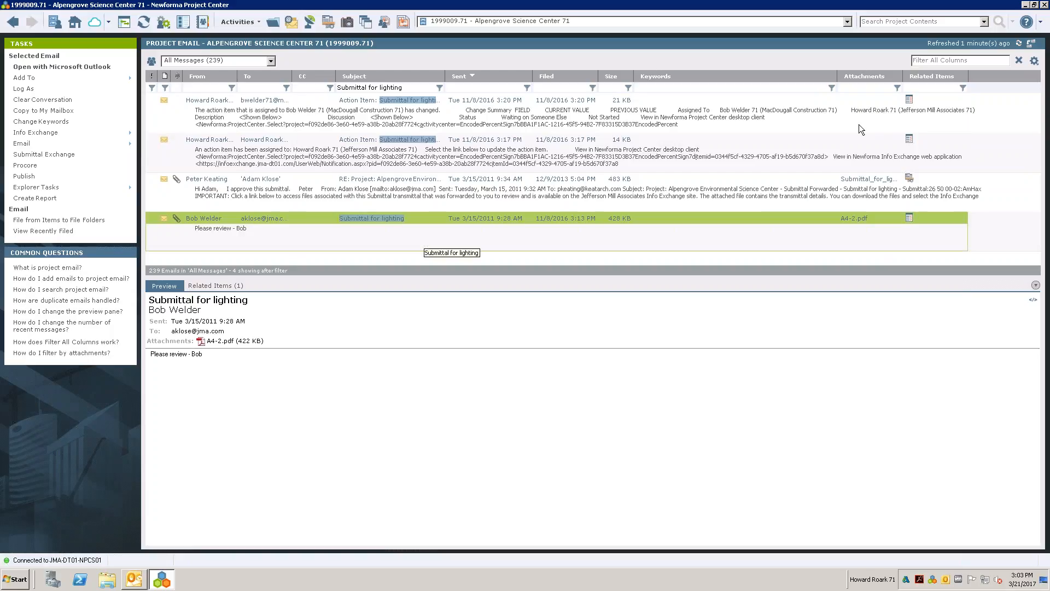
pyautogui.click(1018, 62)
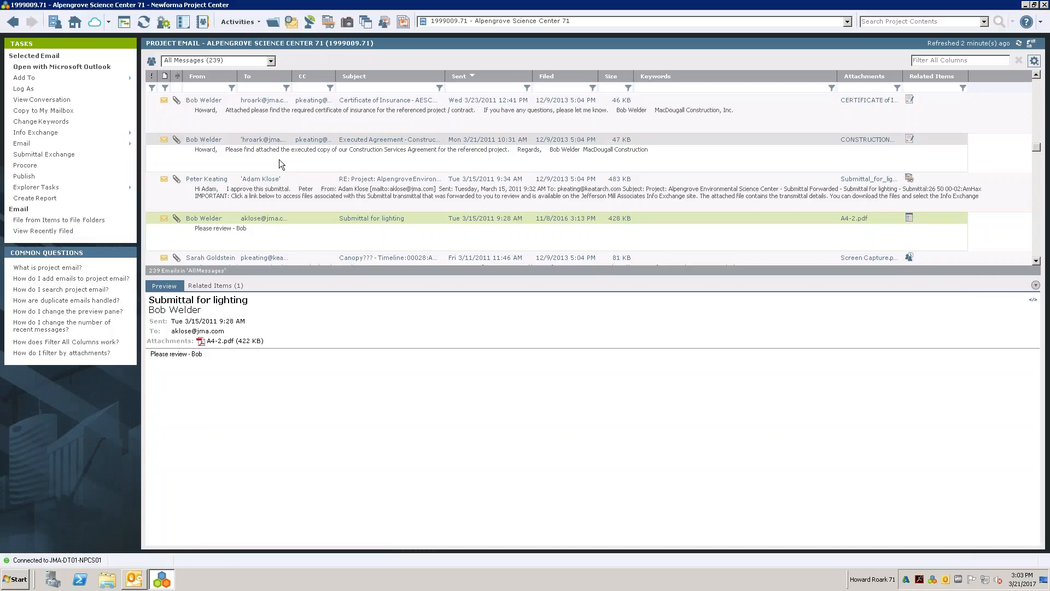
# - Switch to Microsoft Outlook, look through the Deleted Items folder for messages marked as filed, and return to the Inbox
pyautogui.hotkey('alt', 'Tab')
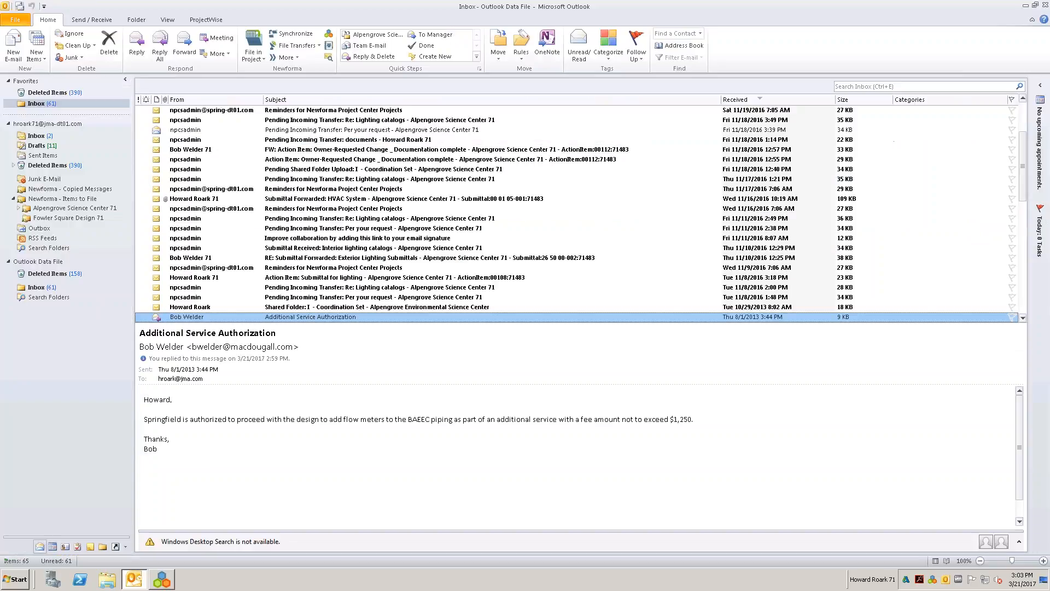
pyautogui.click(64, 93)
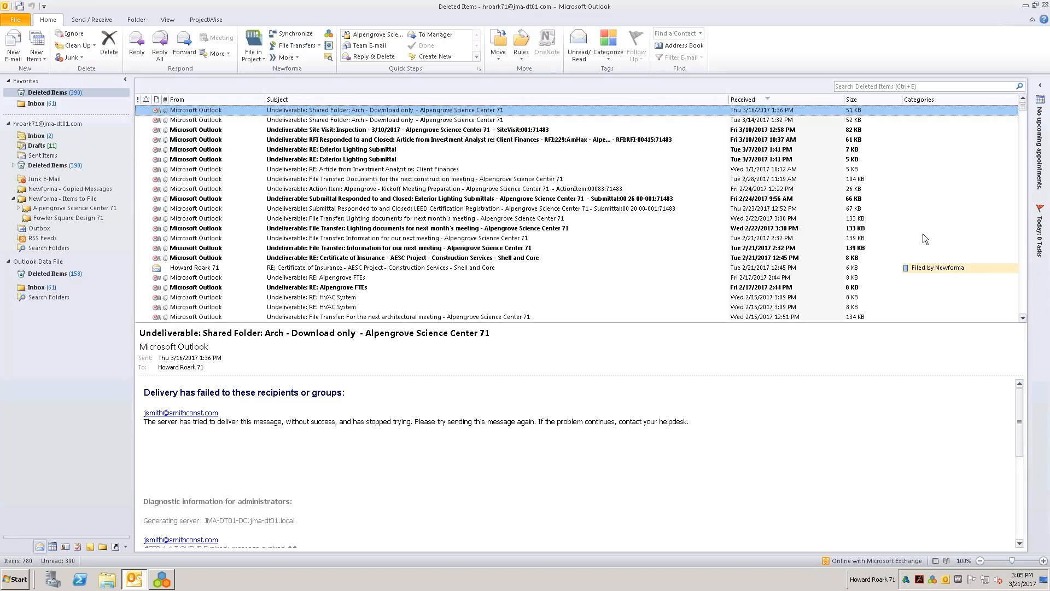
pyautogui.click(45, 105)
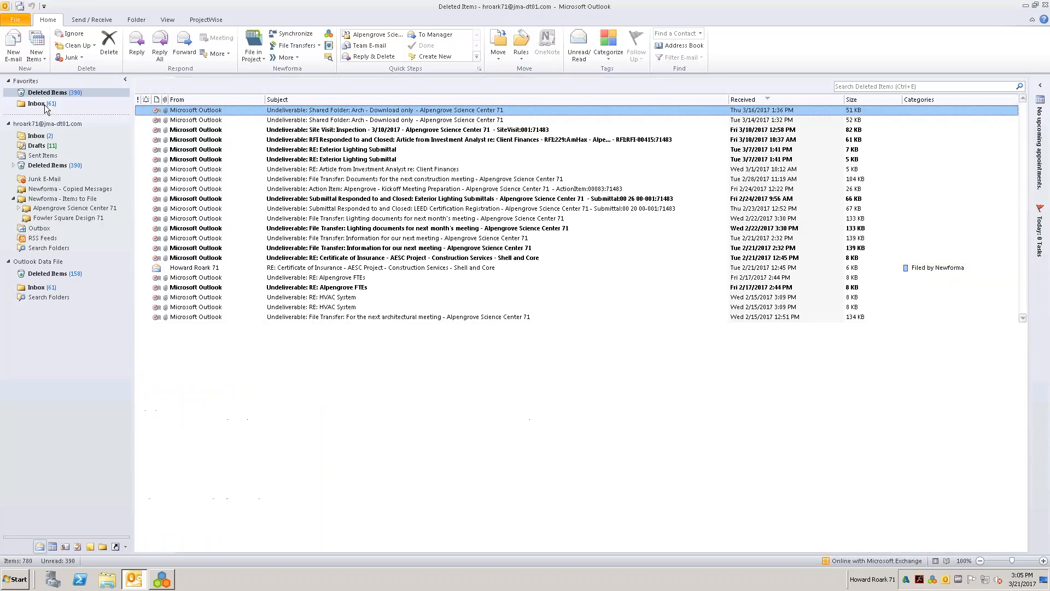